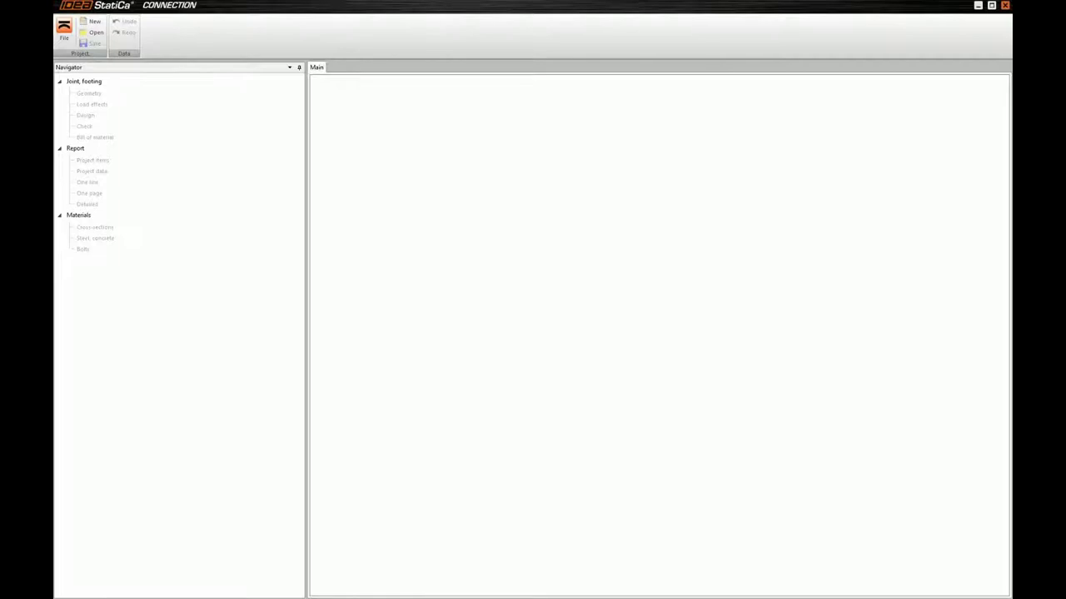
# Step: Create a new project with material S 355 and start a blank joint of any shape
pyautogui.click(96, 23)
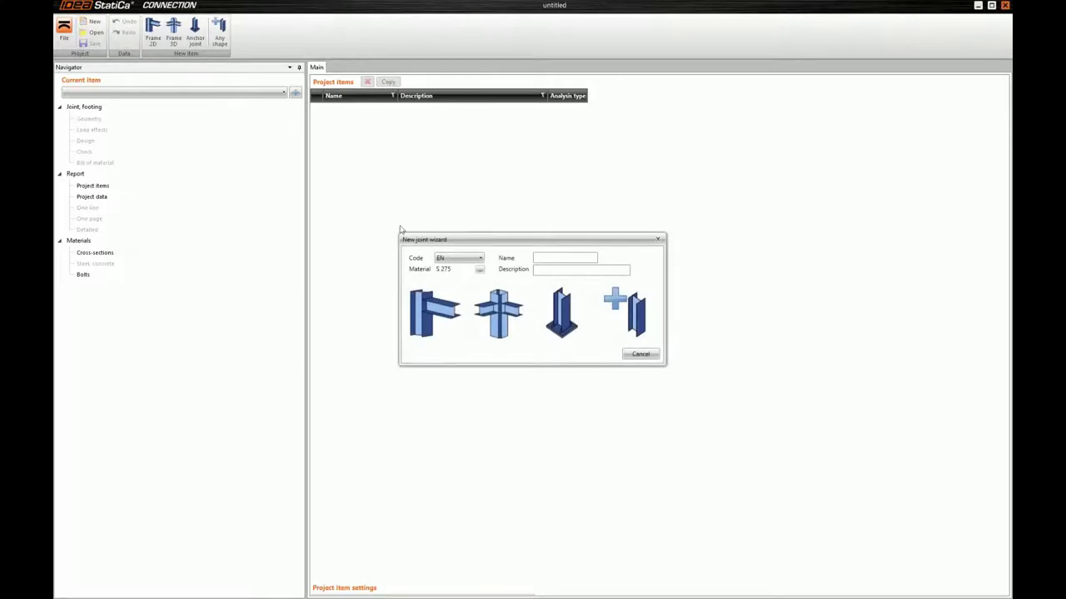
pyautogui.click(480, 271)
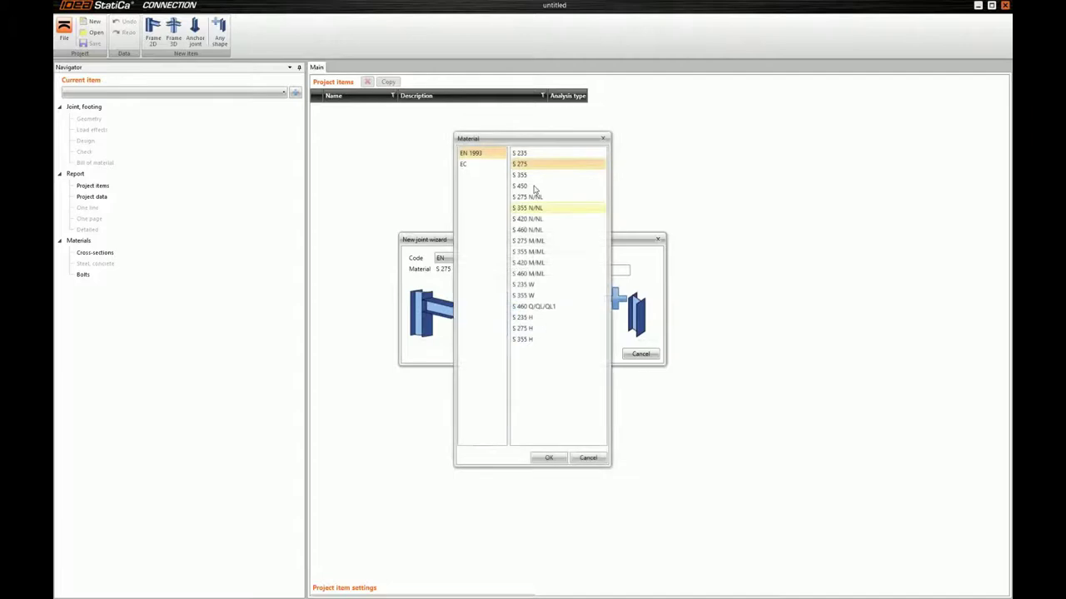
pyautogui.click(532, 175)
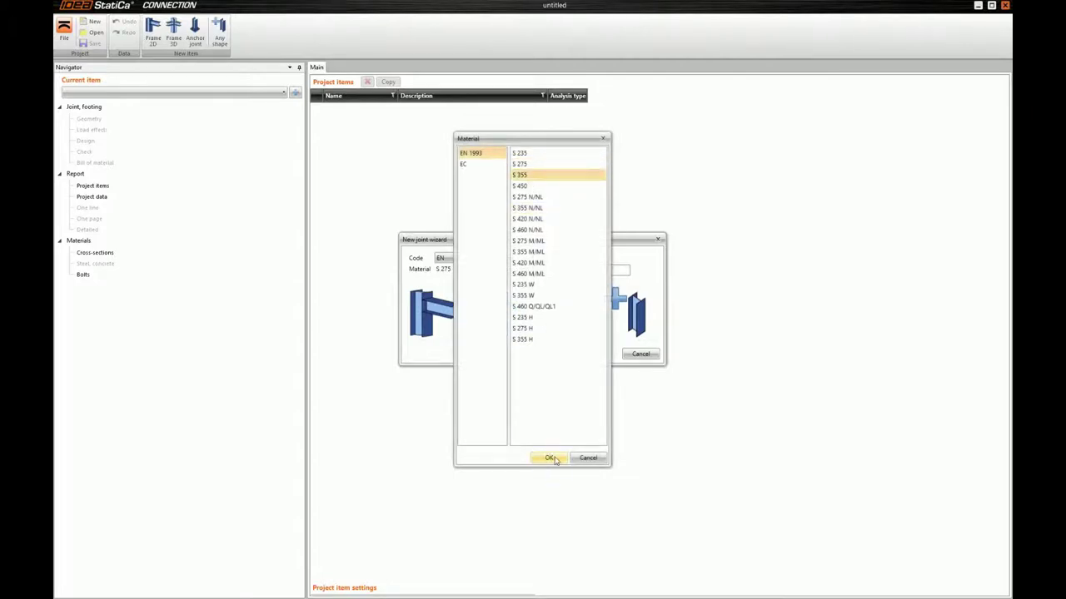
pyautogui.click(553, 459)
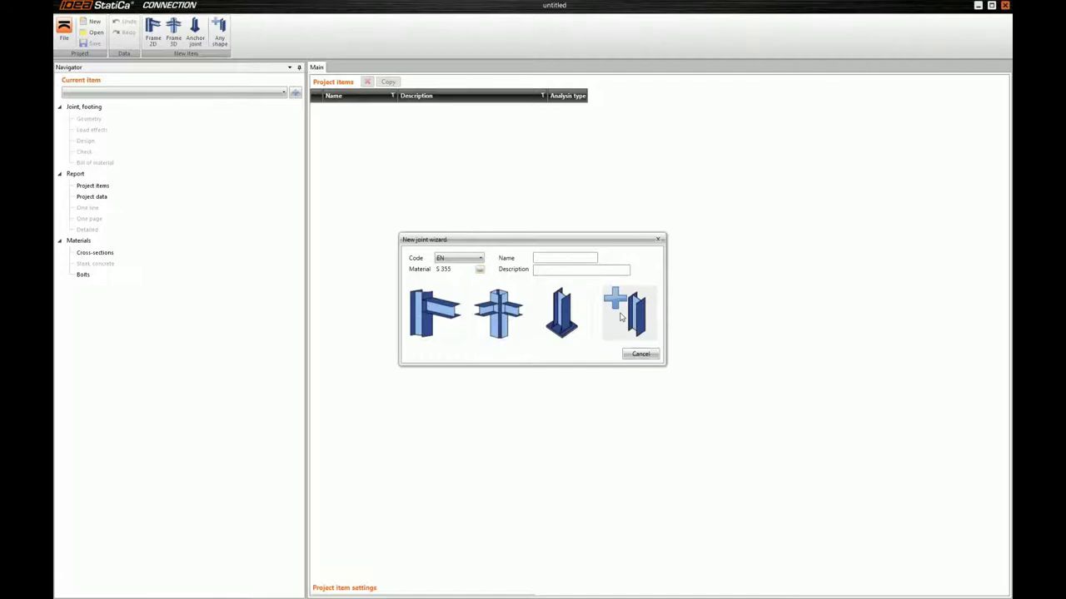
pyautogui.click(620, 317)
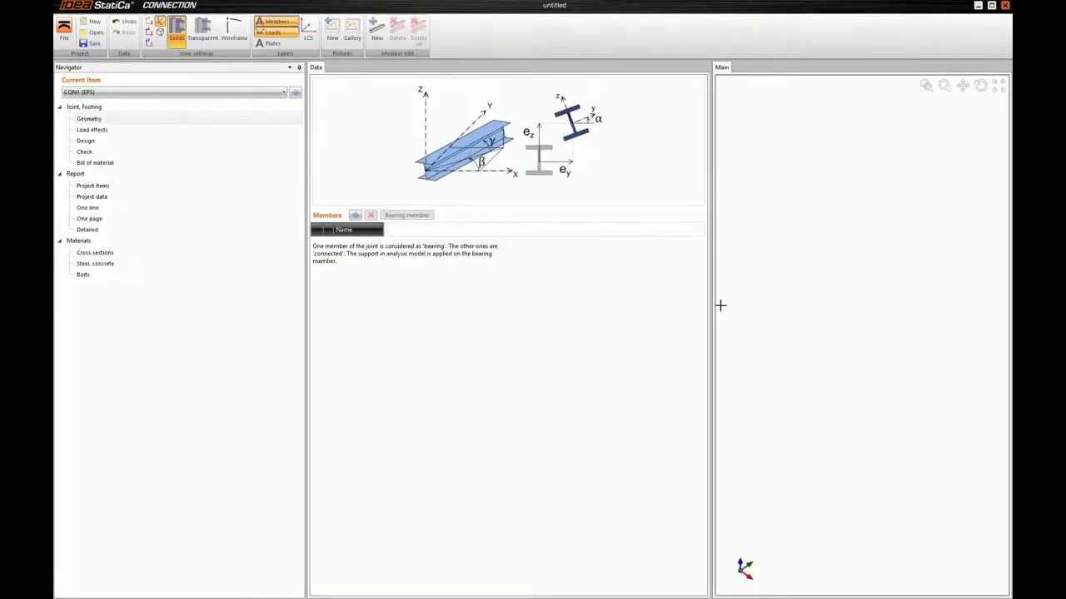
# Step: Enlarge the model view and add the first member with the rolled I-section UC 203 x 203 x 71
pyautogui.moveTo(711, 297); pyautogui.dragTo(572, 295)
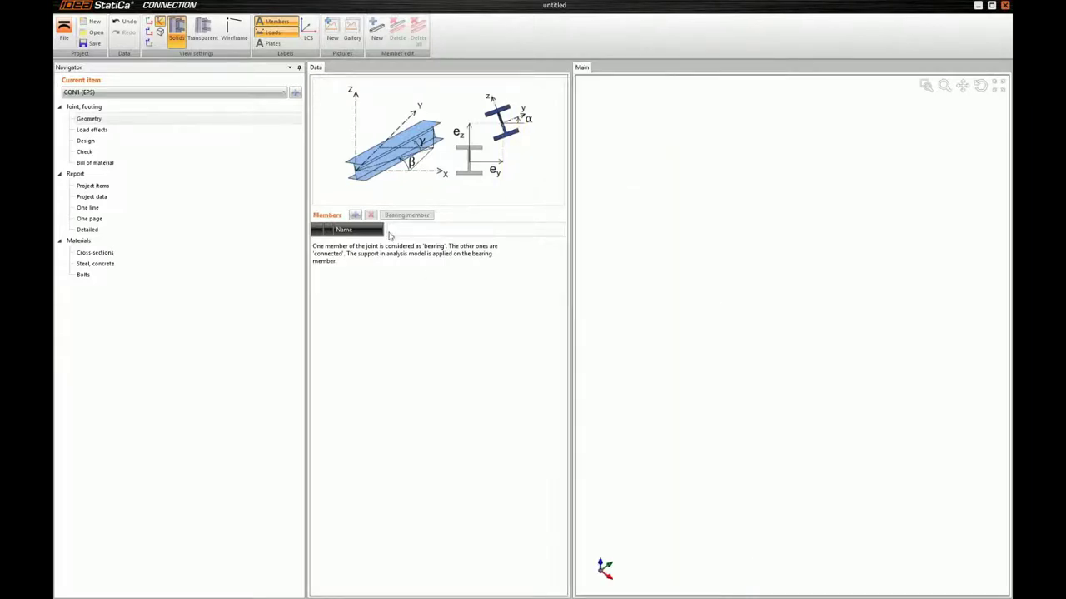
pyautogui.moveTo(309, 269); pyautogui.dragTo(270, 265)
pyautogui.click(319, 214)
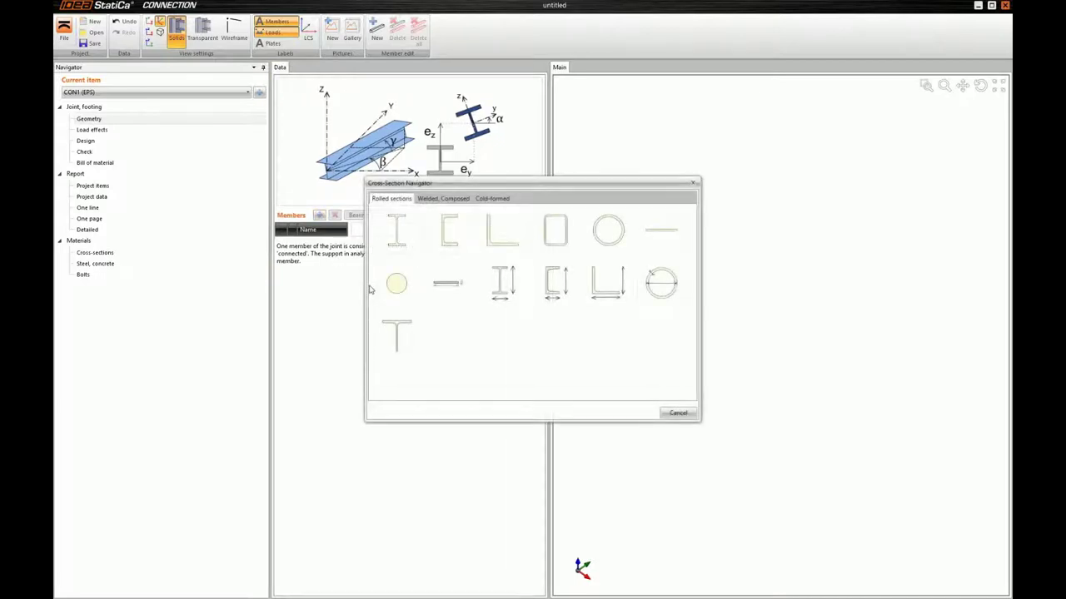
pyautogui.click(400, 233)
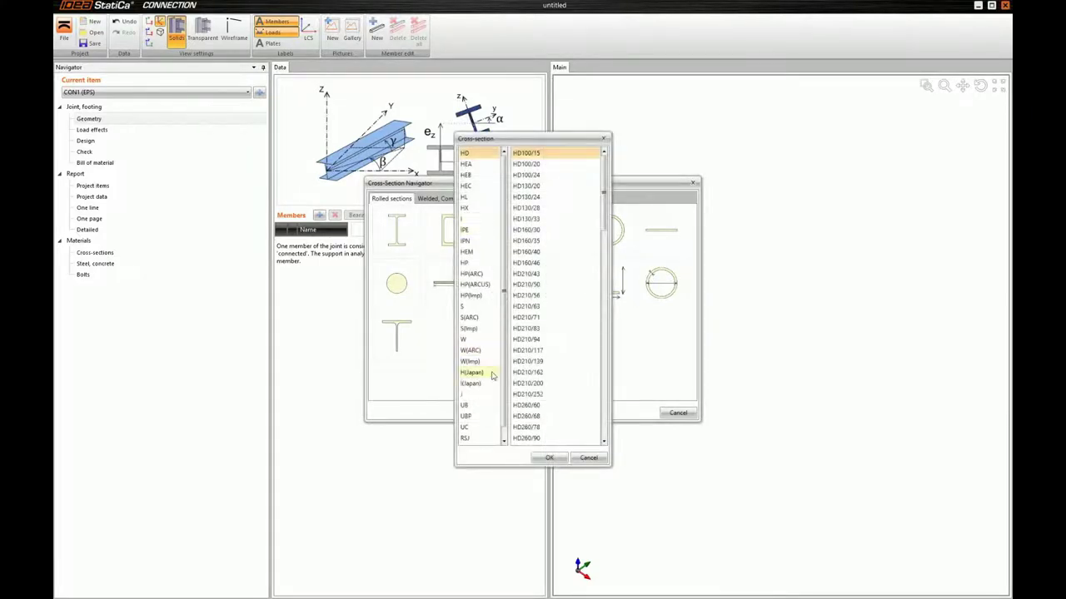
pyautogui.scroll(-1, 487, 388)
pyautogui.click(468, 417)
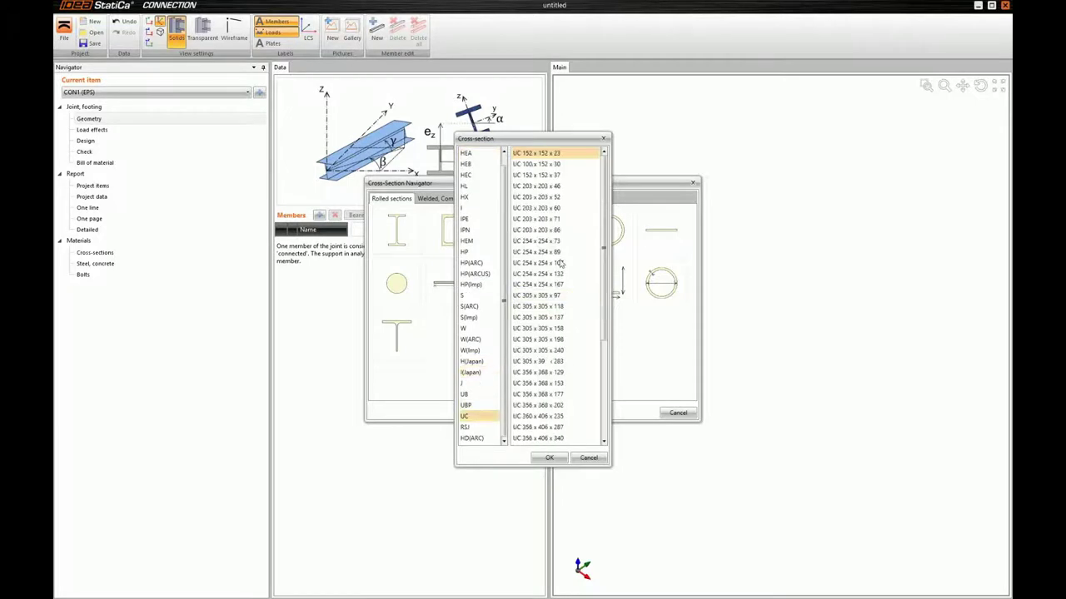
pyautogui.click(563, 219)
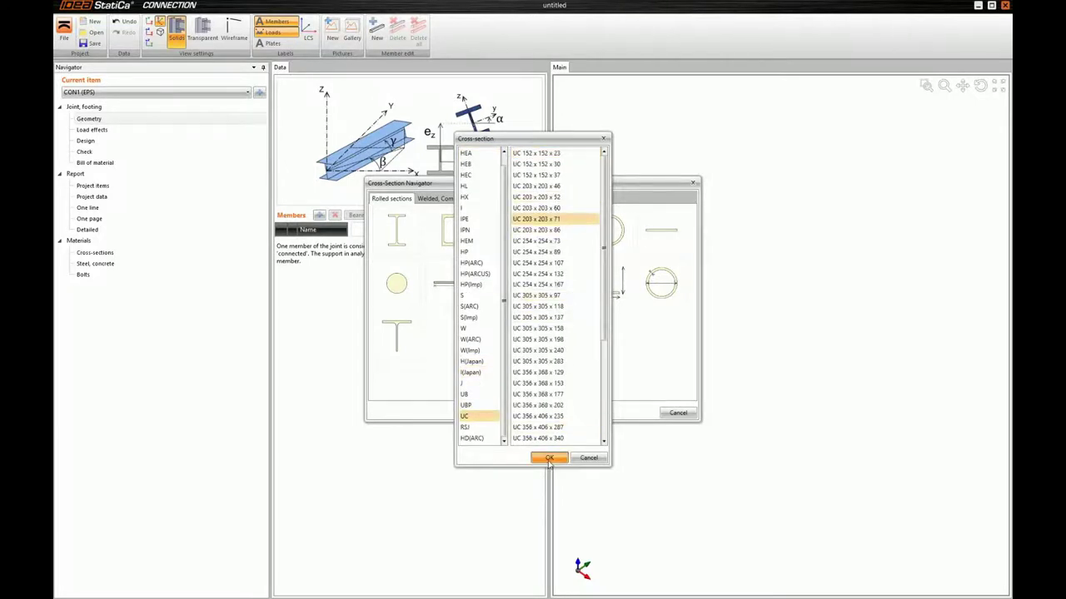
pyautogui.click(549, 458)
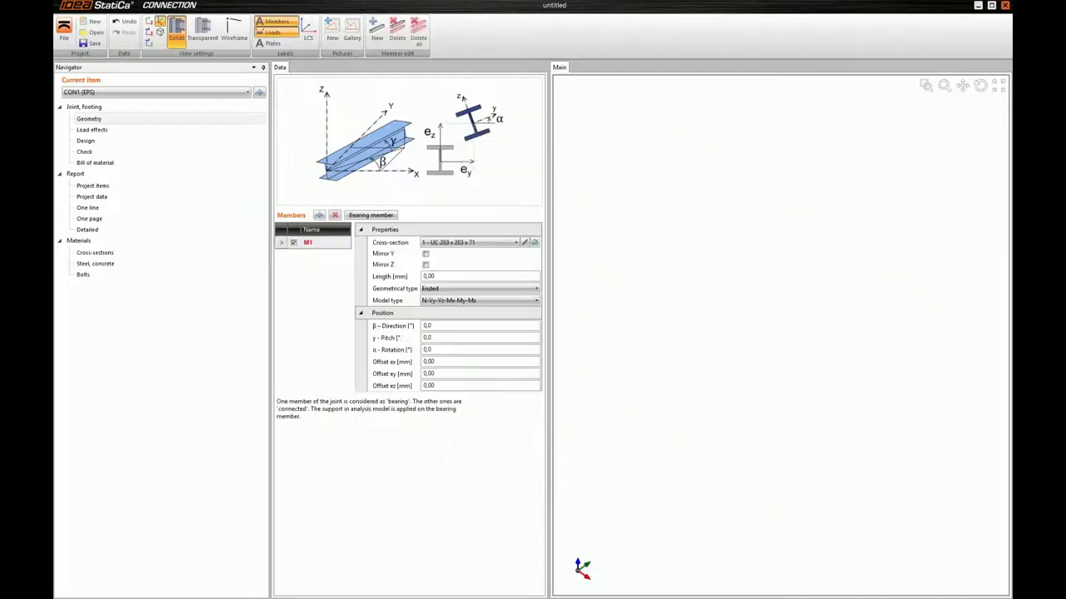
# Step: Rename the first member as Top Boom
pyautogui.click(323, 245)
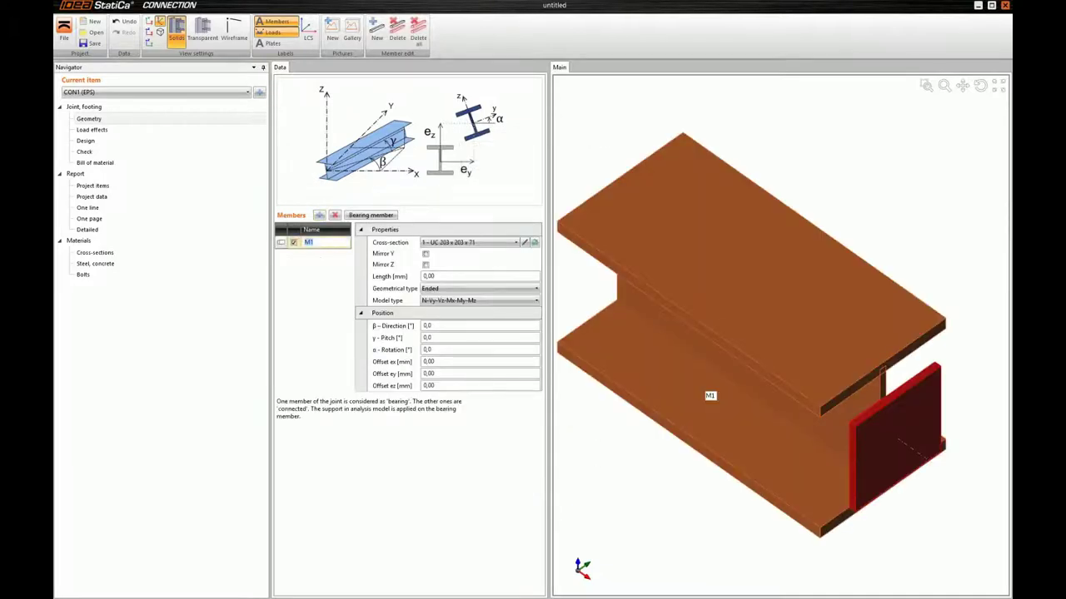
pyautogui.write('Tom')
pyautogui.write(' Boo')
pyautogui.press('BackSpace')
pyautogui.press('BackSpace')
pyautogui.press('BackSpace')
pyautogui.press('BackSpace')
pyautogui.press('BackSpace')
pyautogui.press('BackSpace')
pyautogui.press('BackSpace')
pyautogui.write('Top Boom')
pyautogui.press('Return')
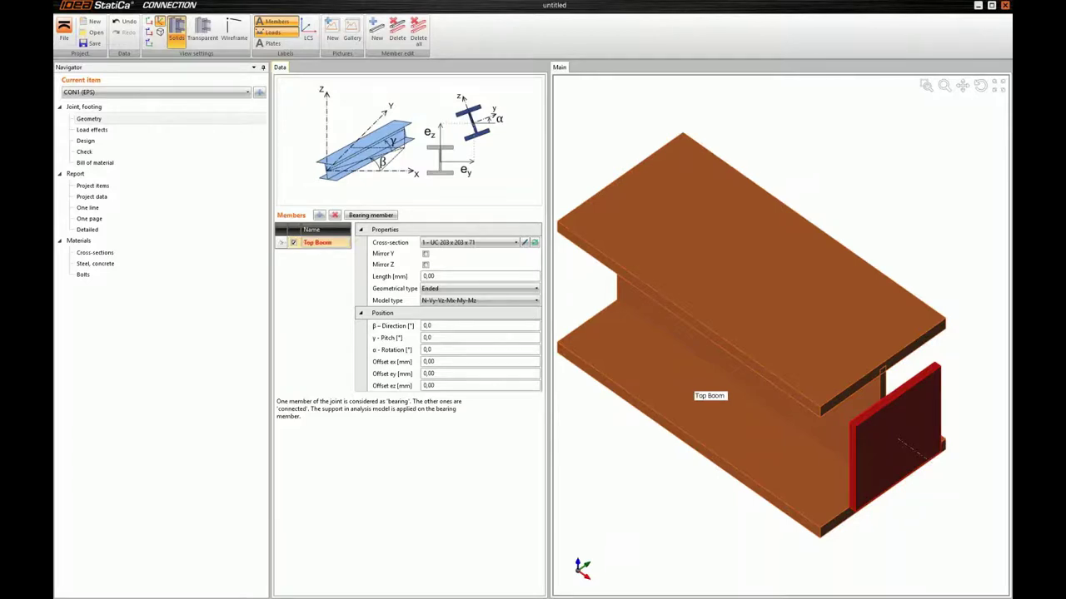
# Step: Change the Top Boom's geometrical type to Continuous
pyautogui.click(477, 289)
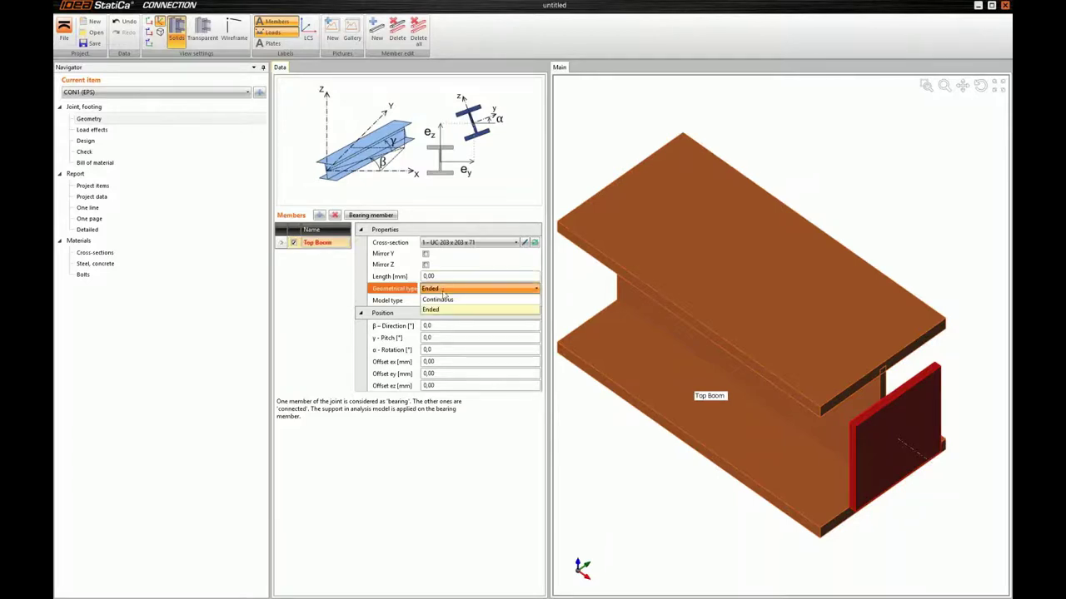
pyautogui.click(443, 302)
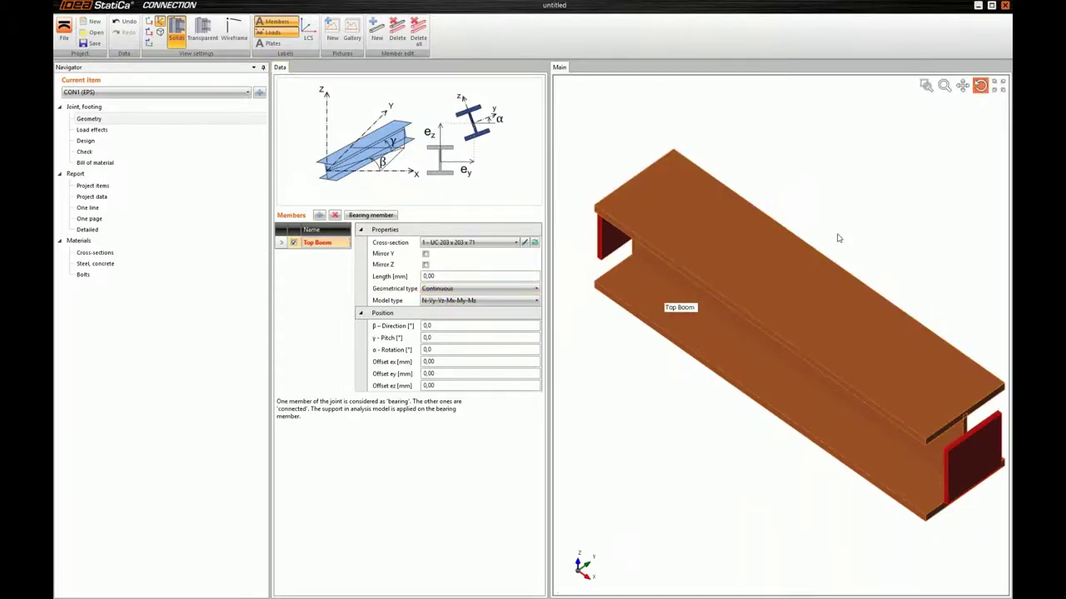
pyautogui.moveTo(837, 238); pyautogui.dragTo(811, 255)
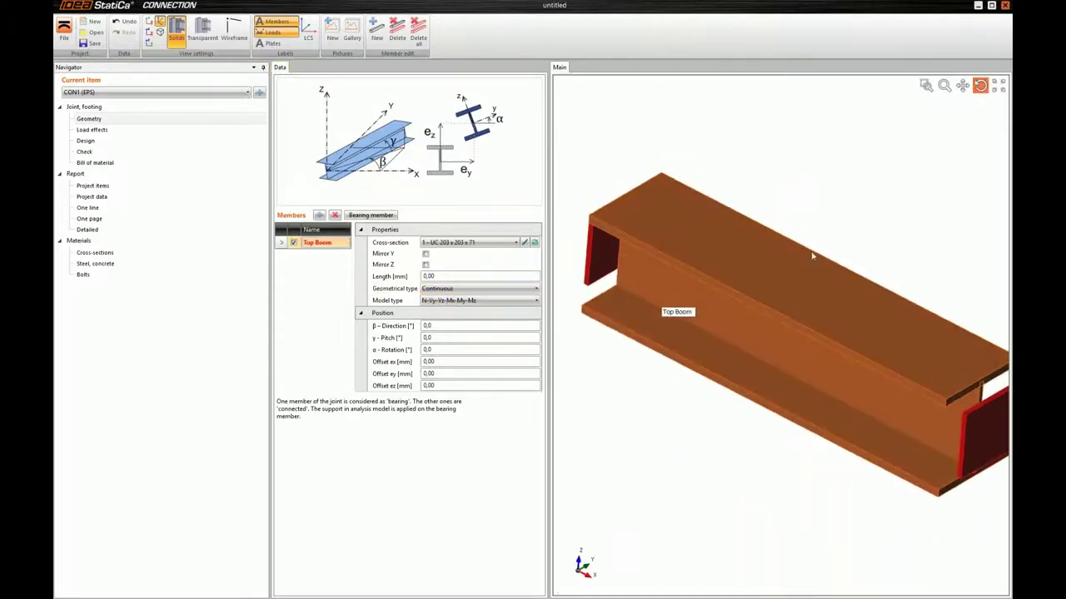
# Step: Set the Top Boom's pitch to -1,5° and its rotation to 90°
pyautogui.click(439, 338)
pyautogui.write('-1,5')
pyautogui.press('Tab')
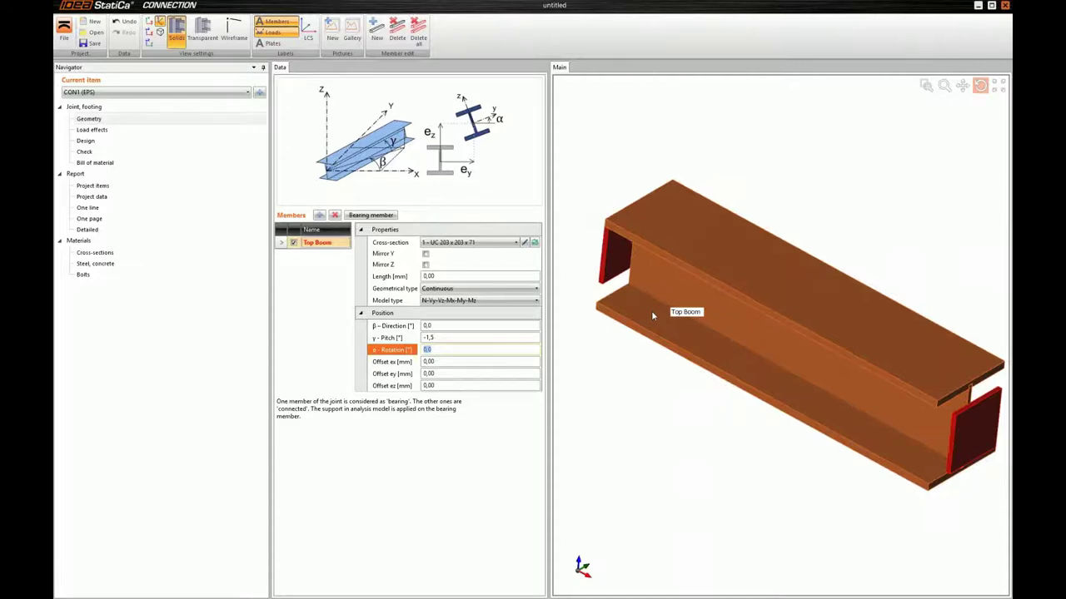
pyautogui.write('90')
pyautogui.press('Tab')
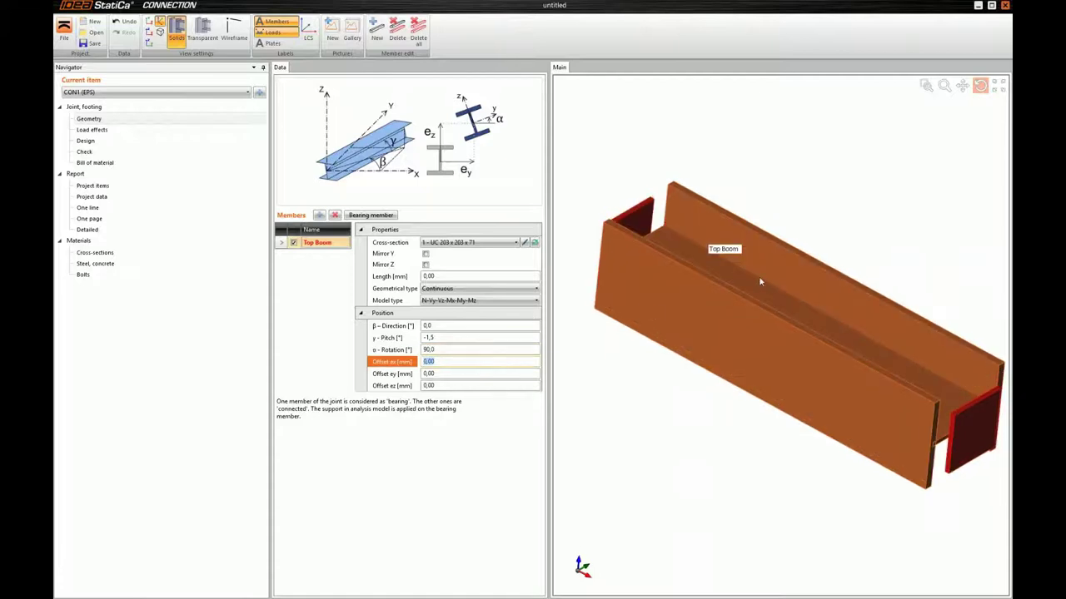
pyautogui.moveTo(760, 281); pyautogui.dragTo(730, 239)
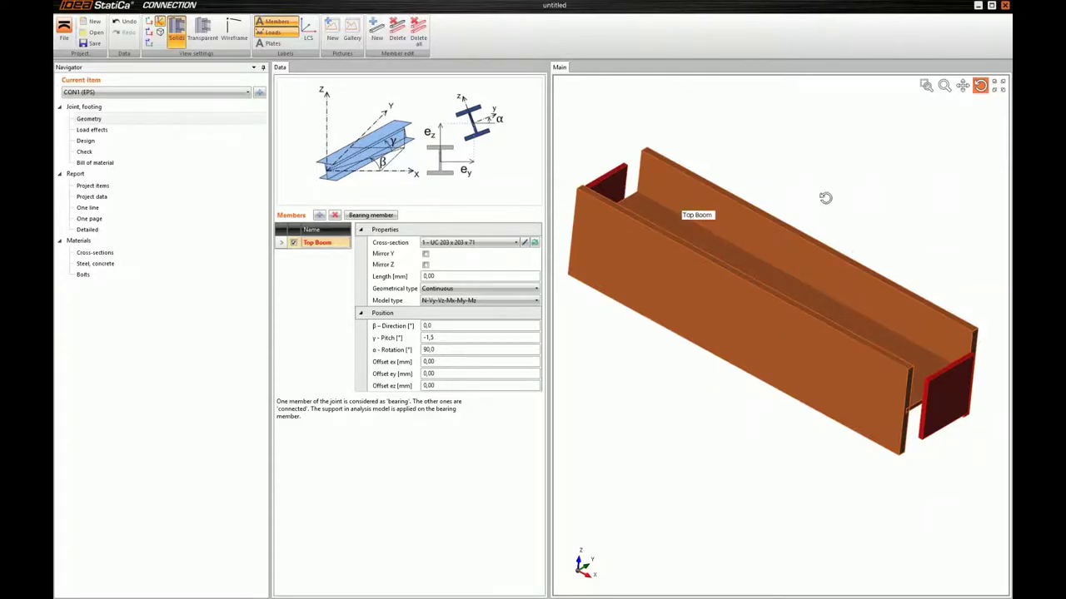
# Step: Add a second member and assign it the circular hollow section CHS(cf)168.3/8.0
pyautogui.click(320, 216)
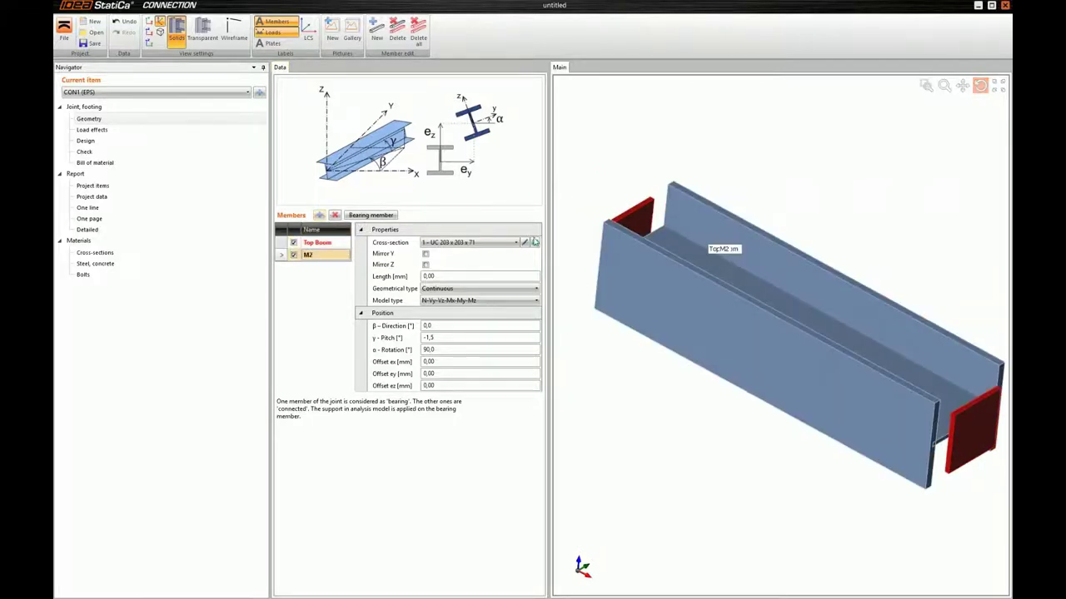
pyautogui.click(536, 242)
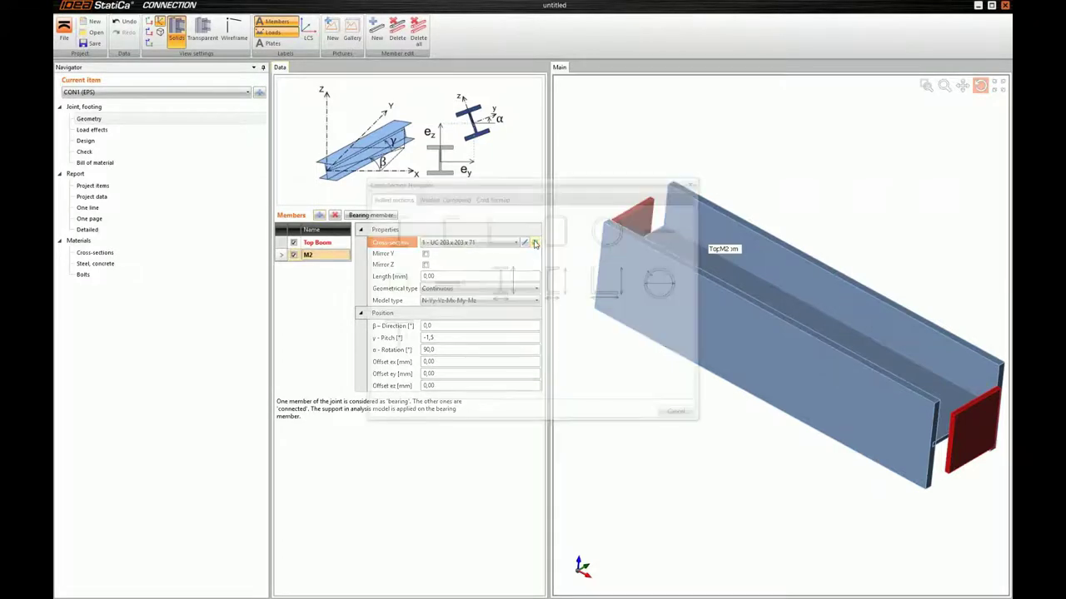
pyautogui.click(611, 243)
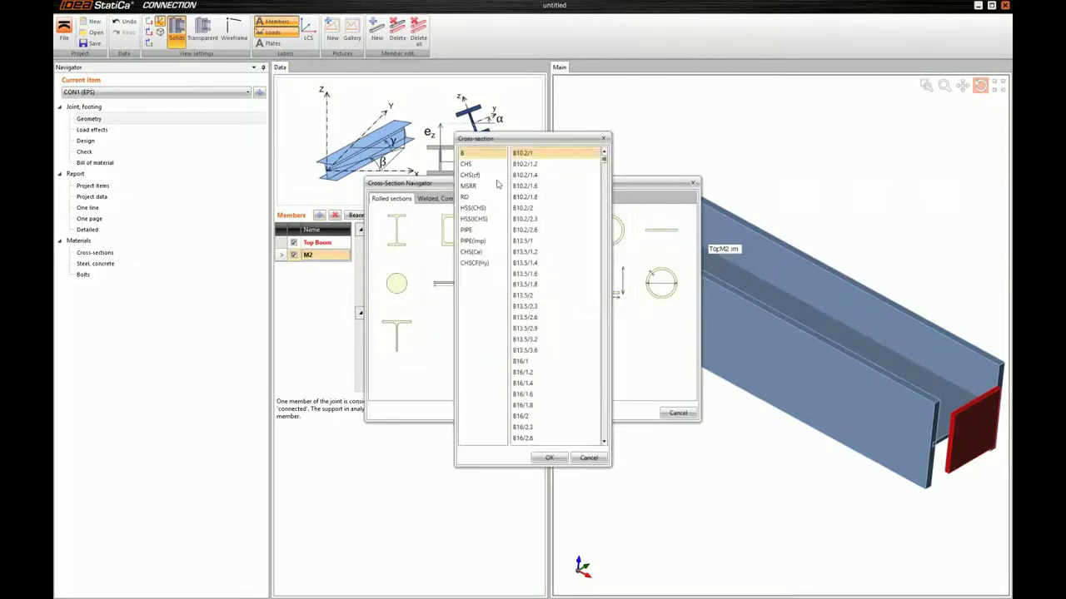
pyautogui.click(471, 175)
pyautogui.click(546, 328)
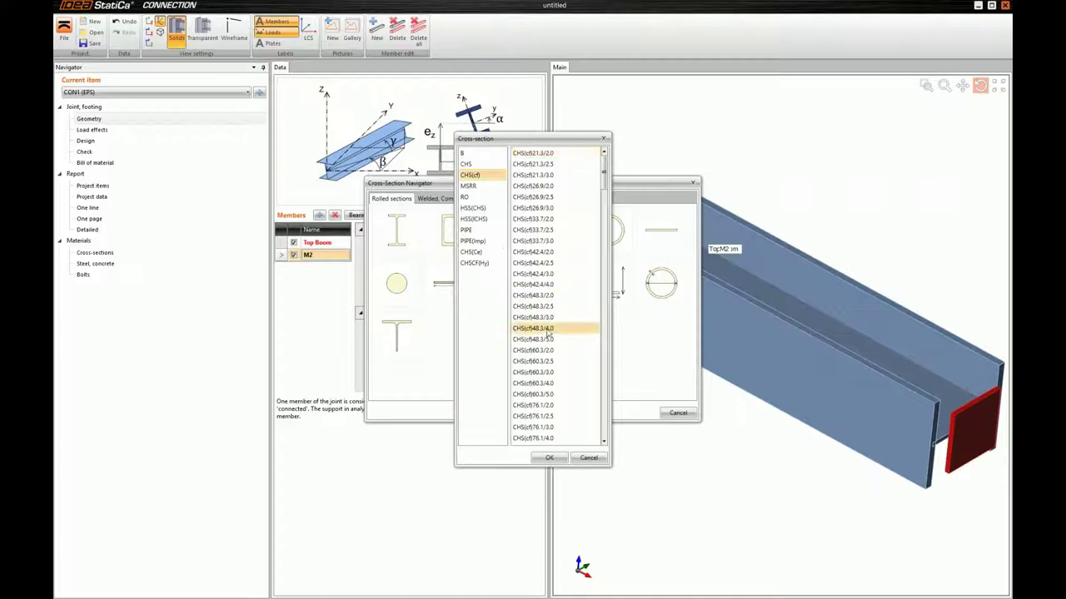
pyautogui.scroll(-5, 546, 330)
pyautogui.scroll(-9, 547, 330)
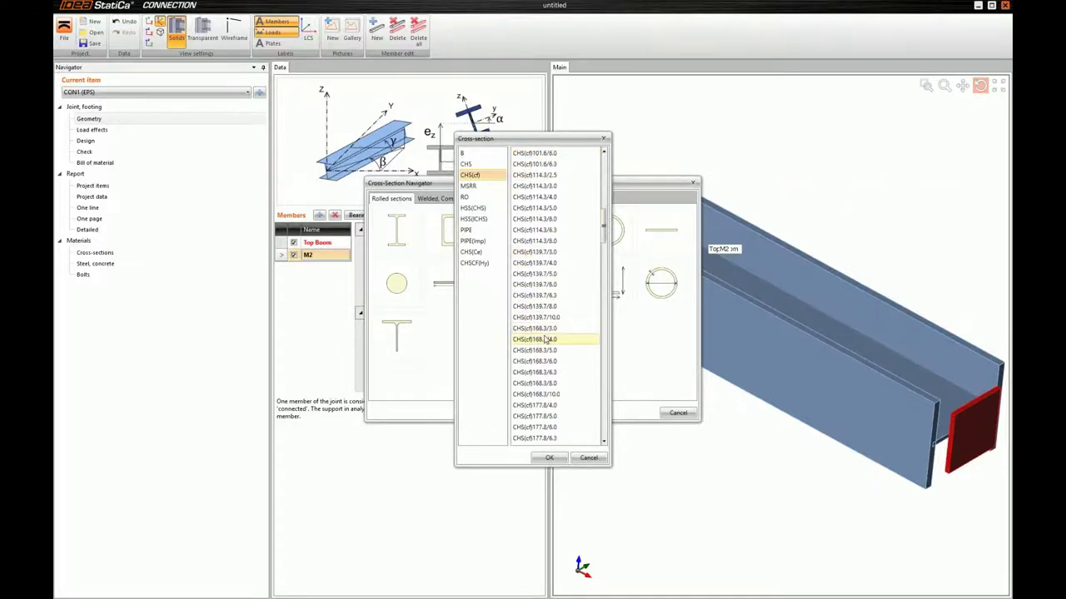
pyautogui.click(550, 384)
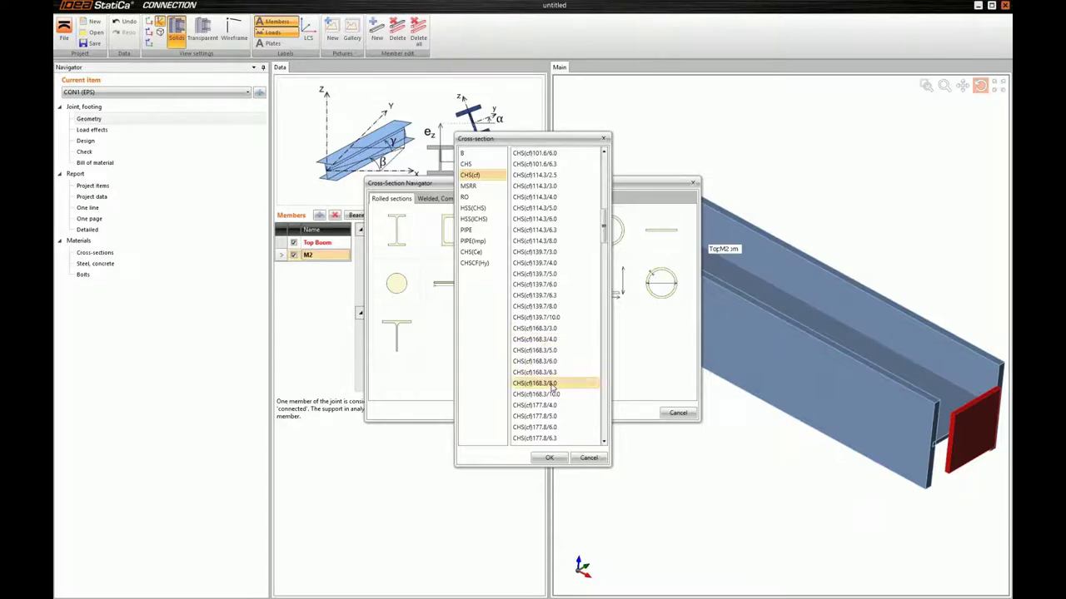
pyautogui.click(547, 459)
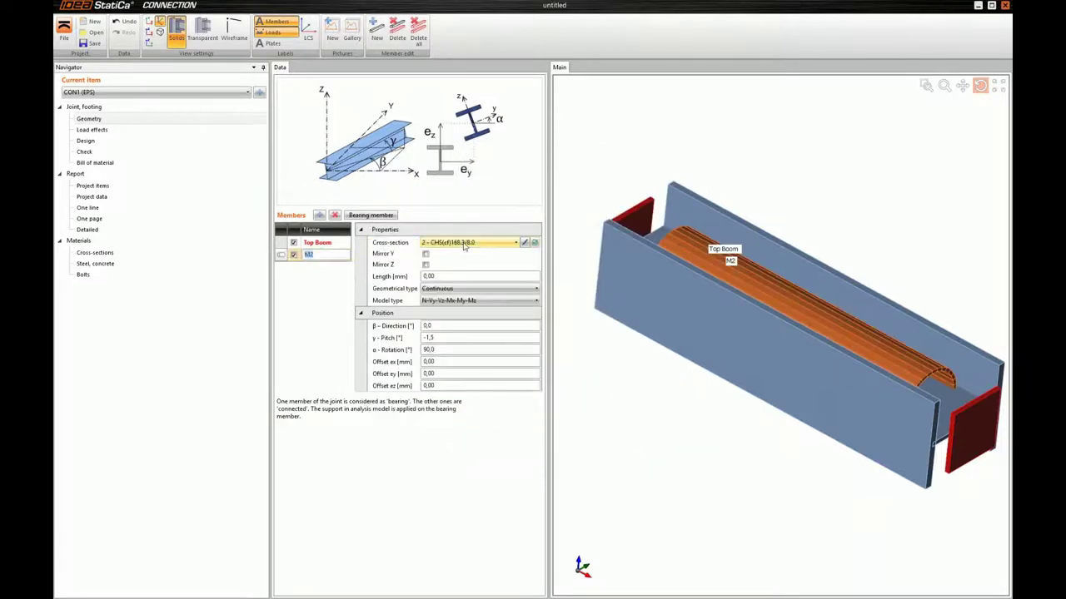
# Step: Name the circular hollow member D-R and change its geometrical type to Ended
pyautogui.write('D-R')
pyautogui.press('Return')
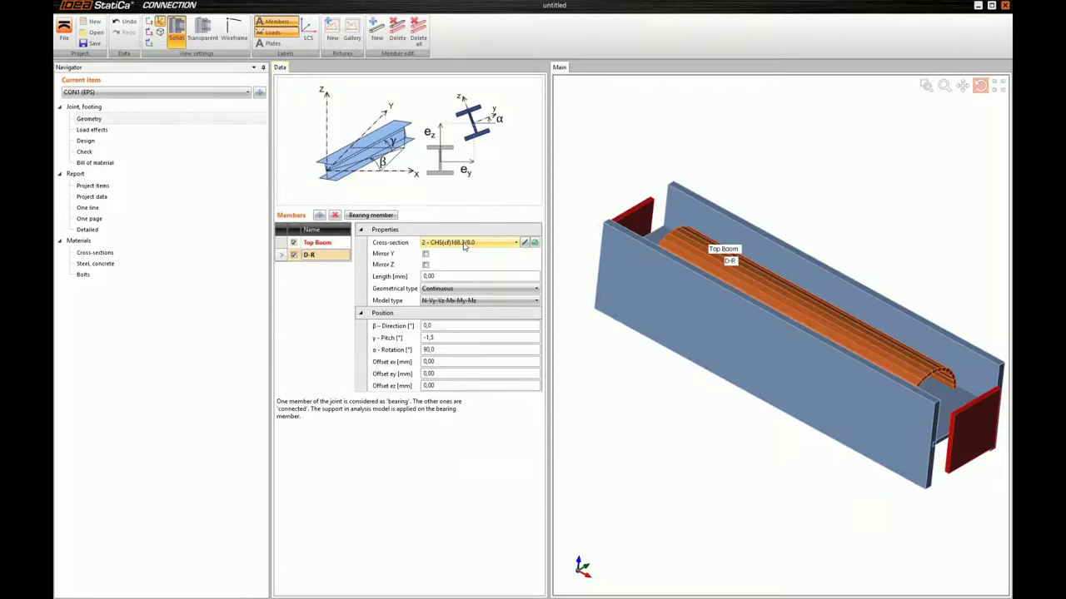
pyautogui.click(438, 289)
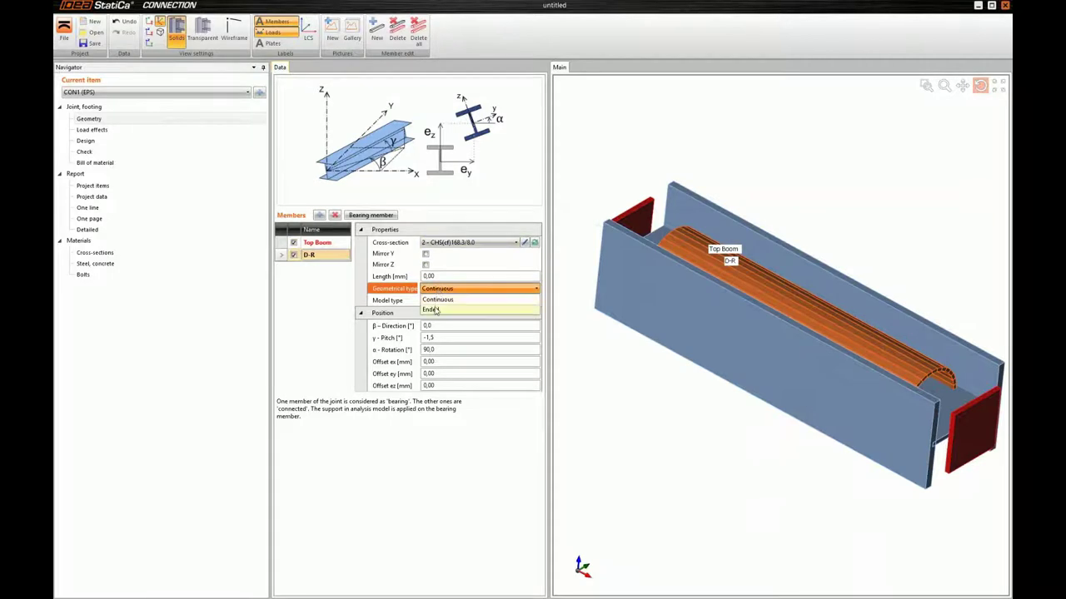
pyautogui.click(433, 310)
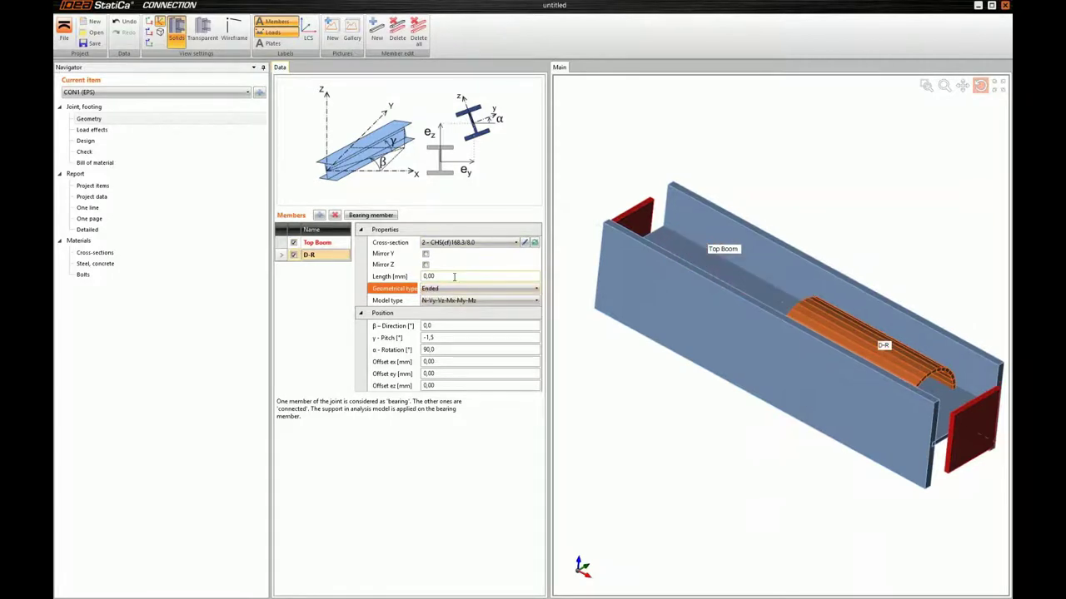
# Step: Set the D-R member's length to 500 mm and its pitch to -44,6°
pyautogui.click(455, 276)
pyautogui.write('500')
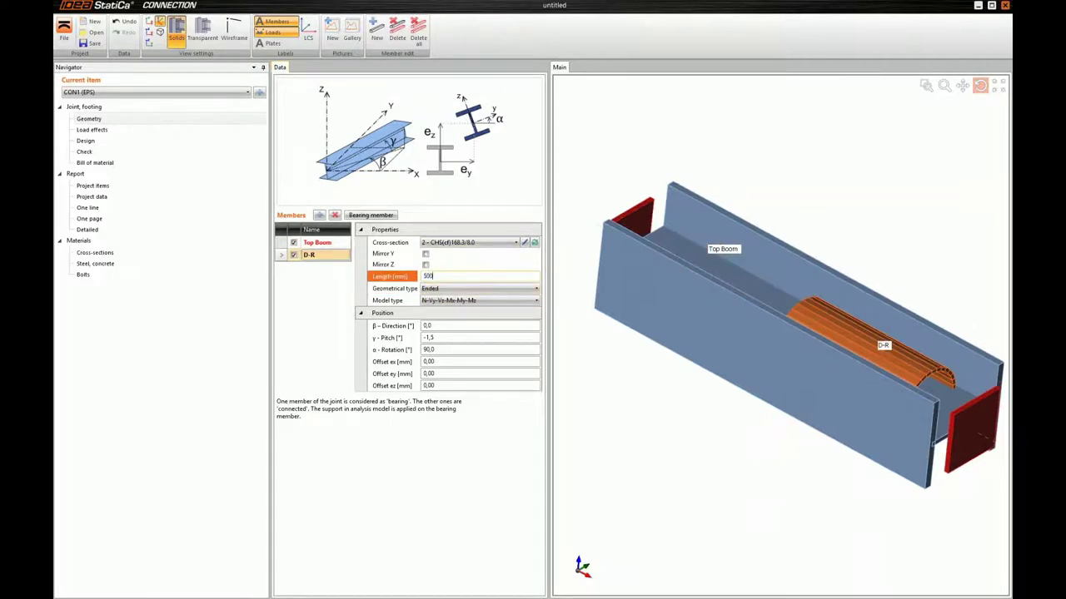
pyautogui.press('Return')
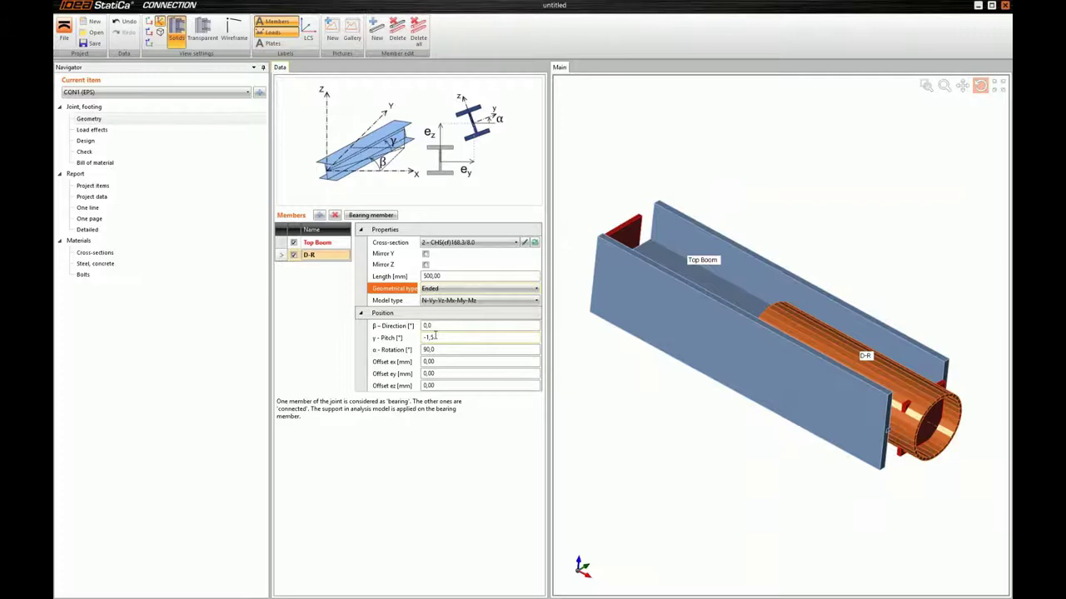
pyautogui.click(434, 337)
pyautogui.write('-44,6')
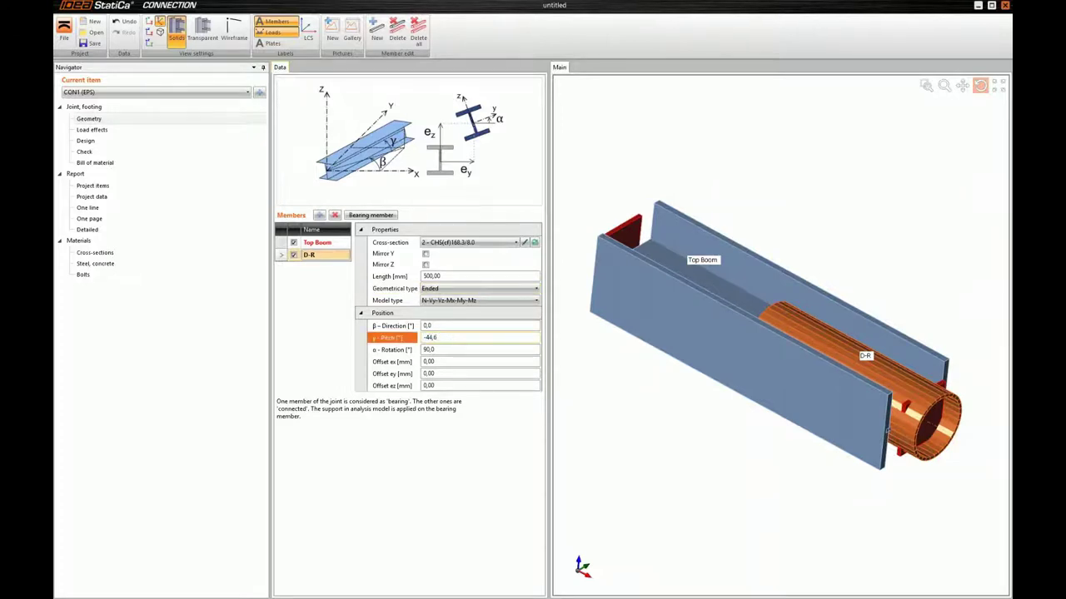
pyautogui.press('Return')
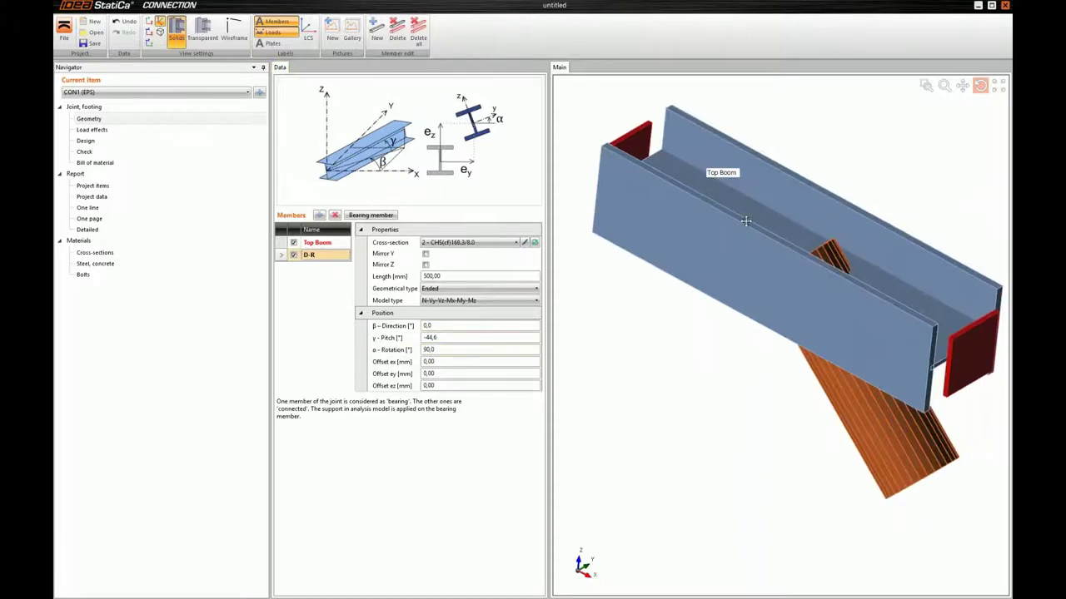
pyautogui.moveTo(641, 212); pyautogui.dragTo(669, 227)
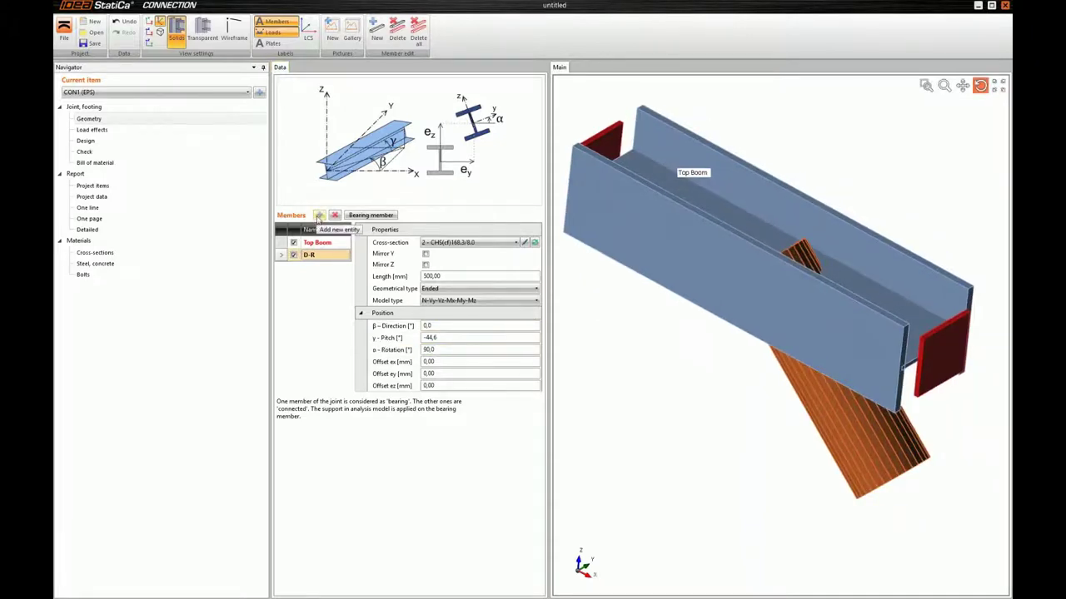
# Step: Add a third member named D-L and set its direction to 180°
pyautogui.click(319, 216)
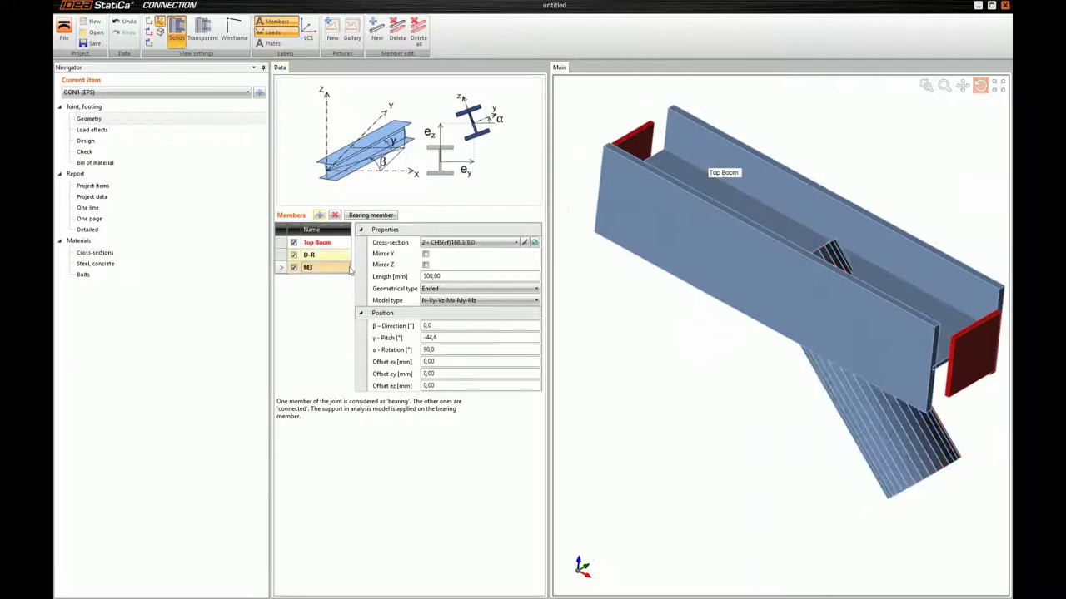
pyautogui.write('D-L')
pyautogui.press('Return')
pyautogui.click(427, 325)
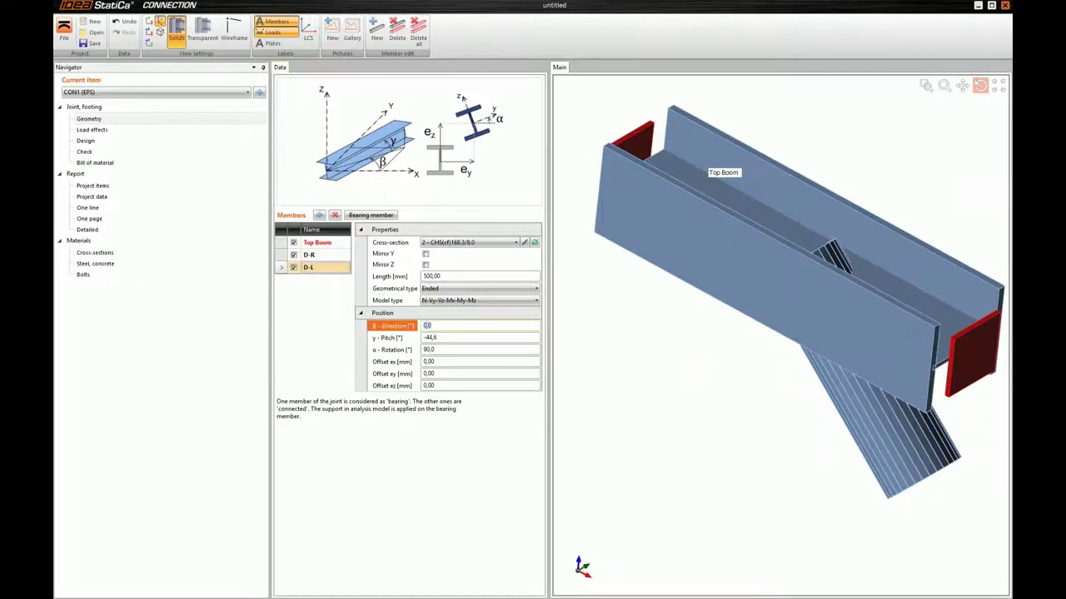
pyautogui.write('180')
pyautogui.press('Tab')
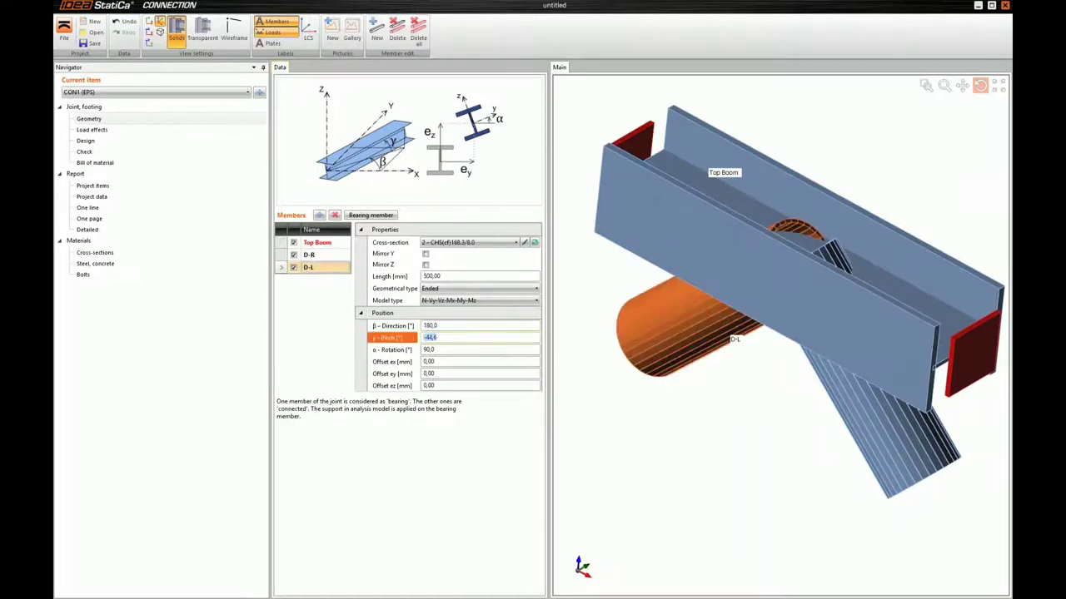
pyautogui.moveTo(916, 263); pyautogui.dragTo(918, 256)
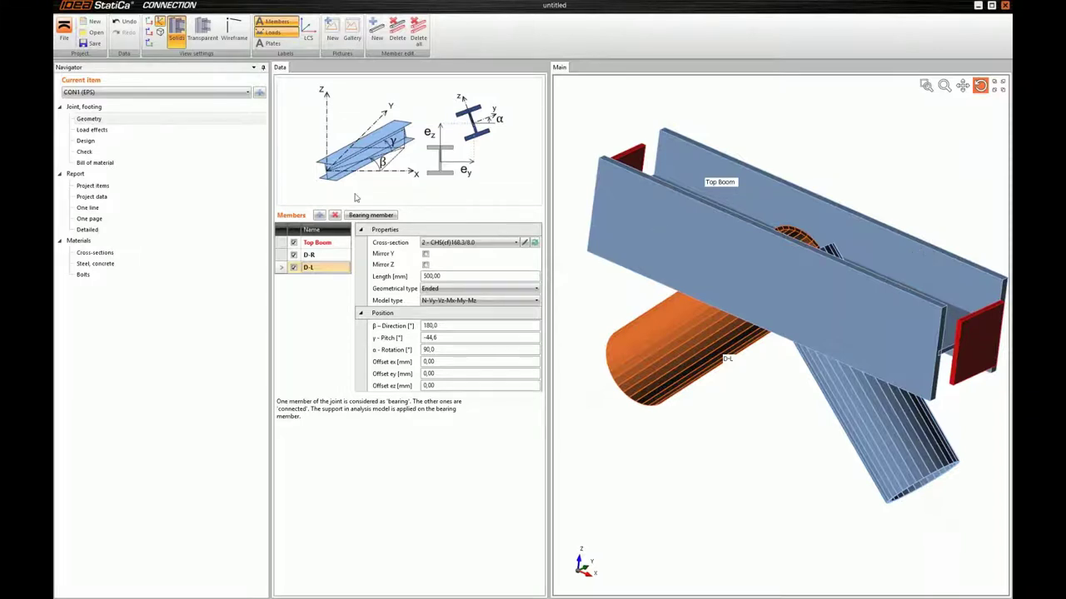
# Step: Add a fourth member and name it RSA
pyautogui.click(318, 215)
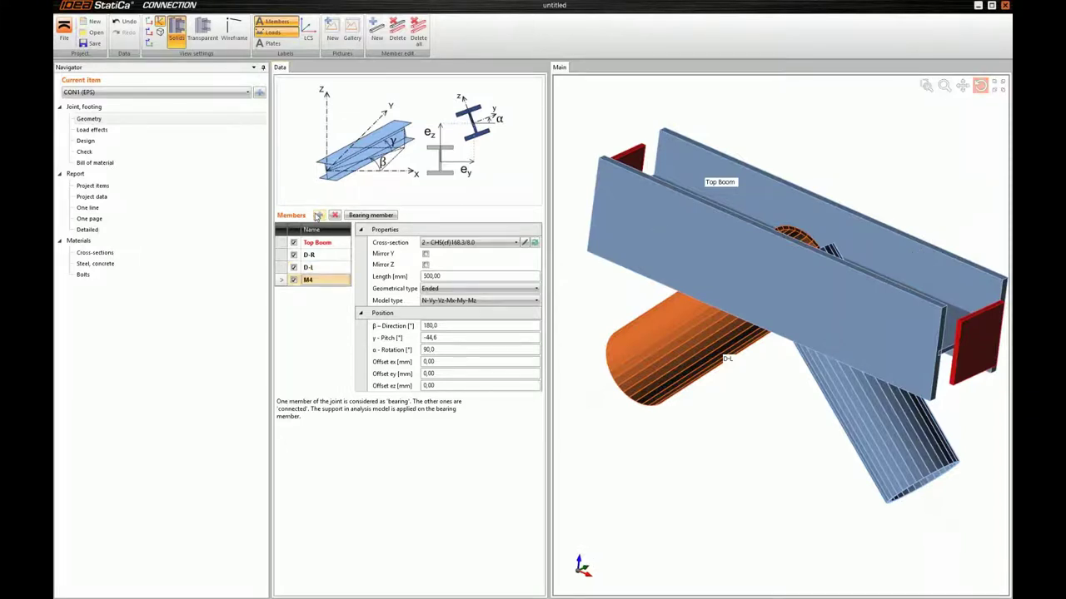
pyautogui.click(334, 281)
pyautogui.write('RSA')
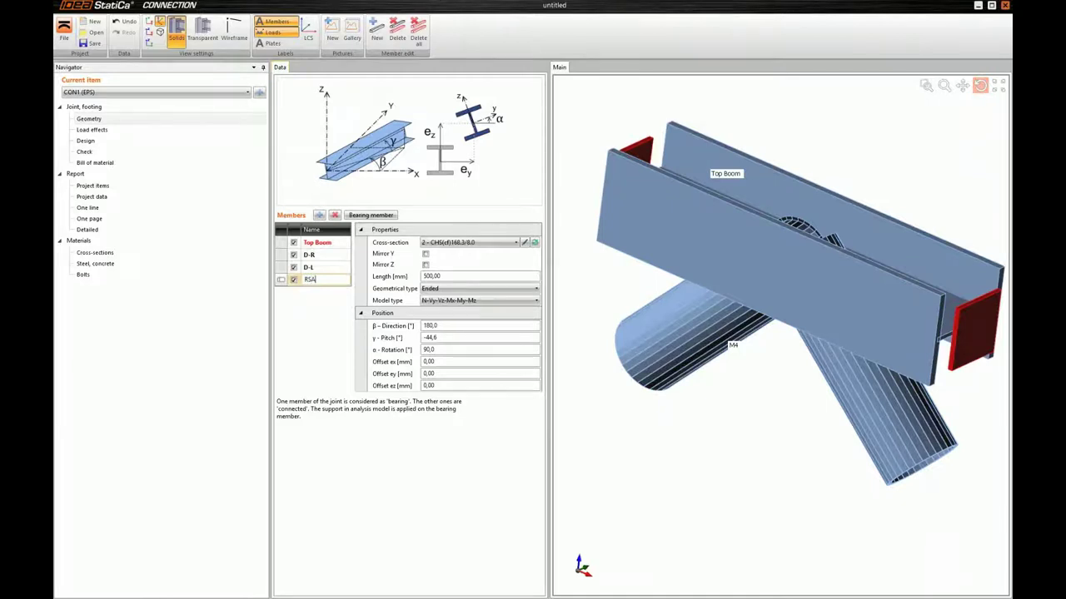
pyautogui.press('Return')
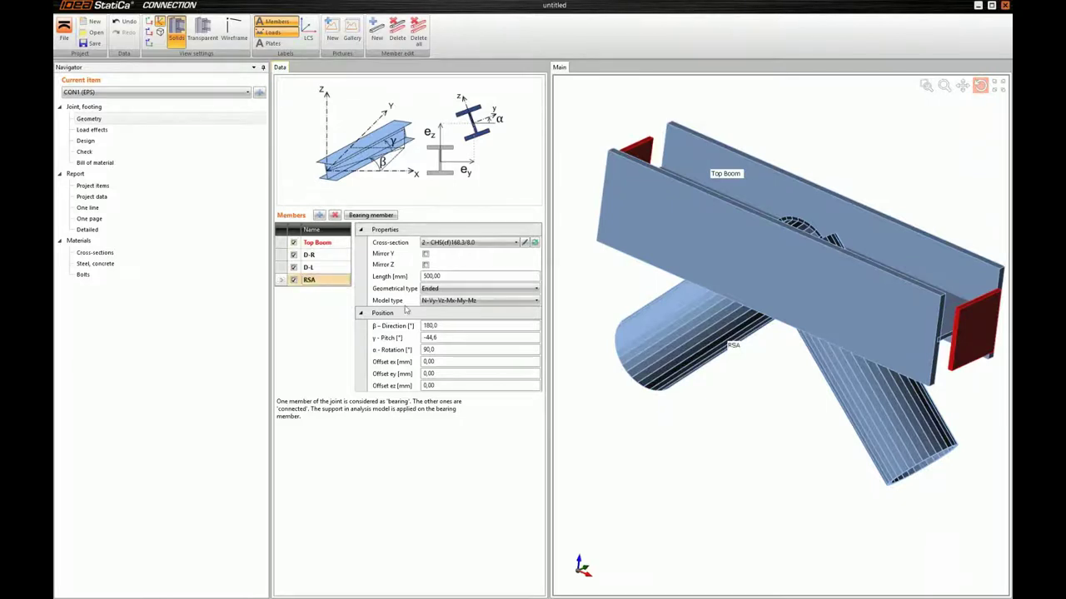
# Step: Assign the RSA member the rolled equal angle cross-section RSEA90/90/10
pyautogui.click(537, 242)
pyautogui.click(502, 238)
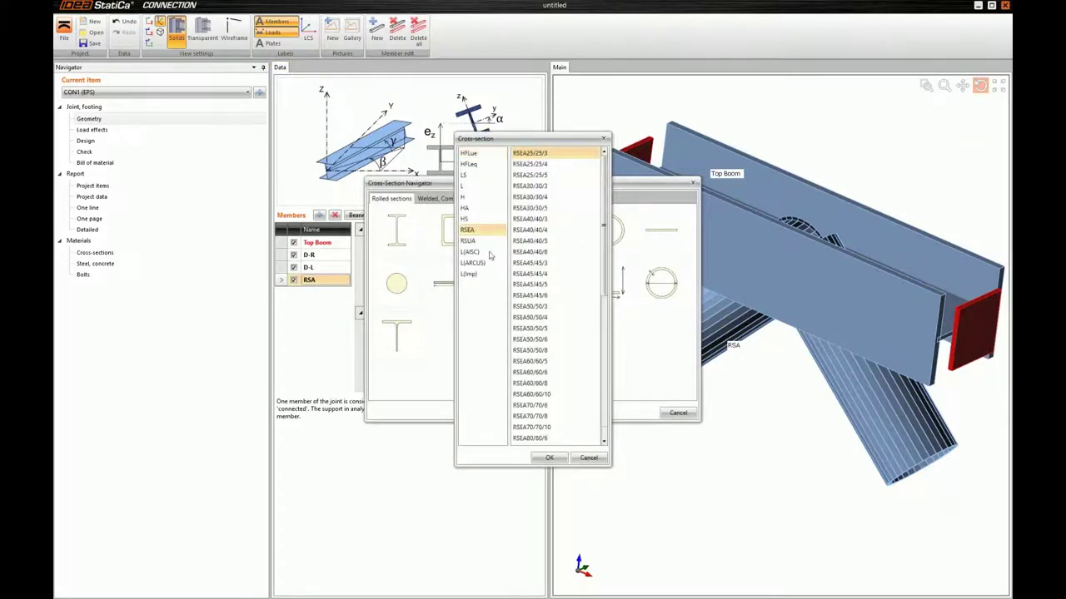
pyautogui.click(533, 394)
pyautogui.scroll(-2, 537, 394)
pyautogui.scroll(-1, 537, 394)
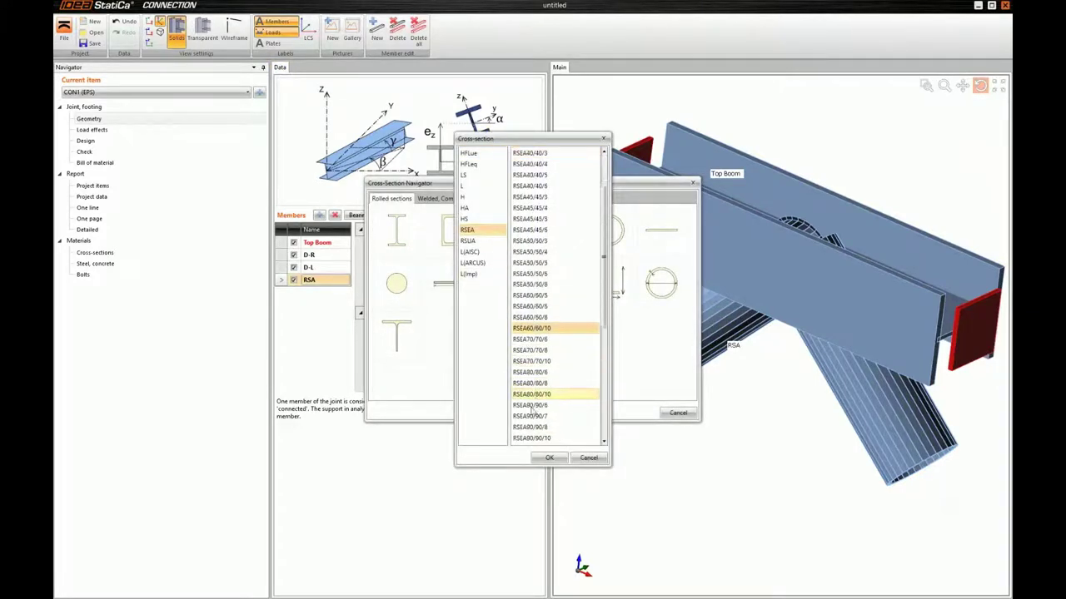
pyautogui.click(533, 438)
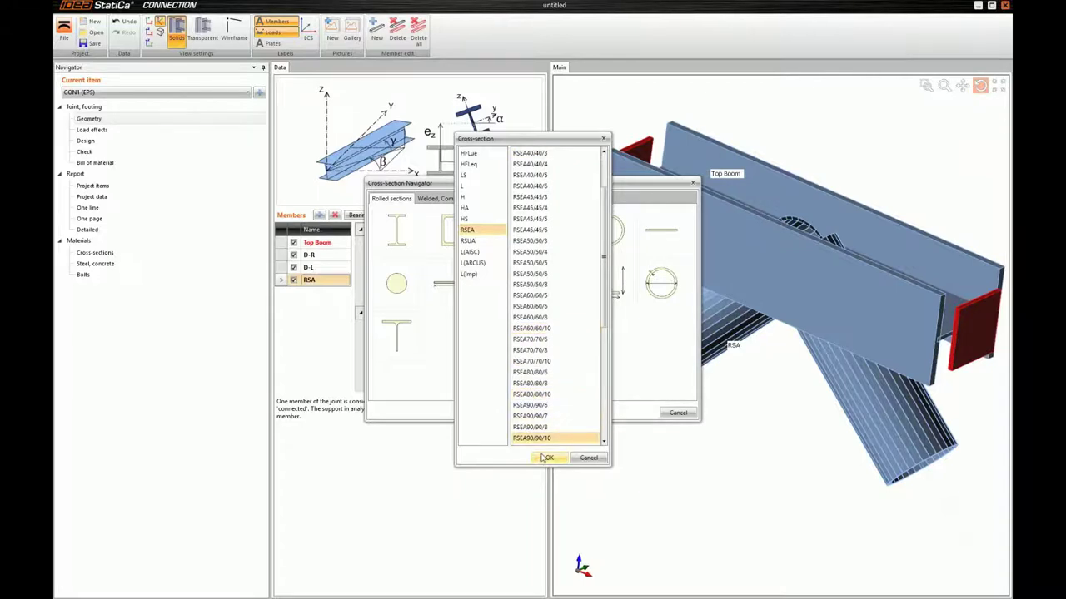
pyautogui.click(546, 457)
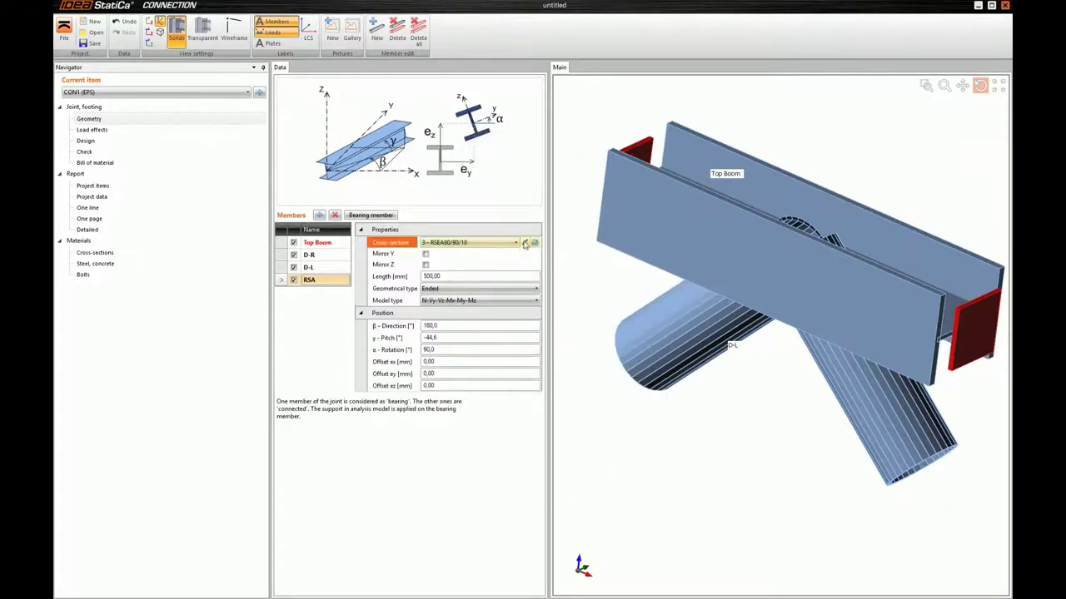
# Step: Change the steel grade of the RSEA90/90/10 cross-section to S 275
pyautogui.click(525, 243)
pyautogui.click(405, 252)
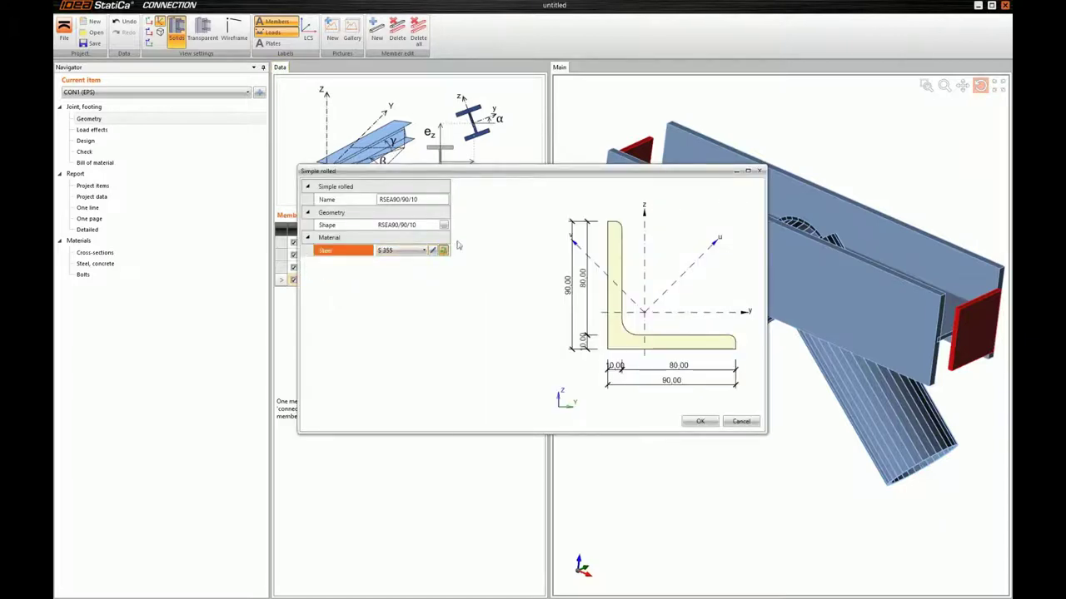
pyautogui.click(443, 251)
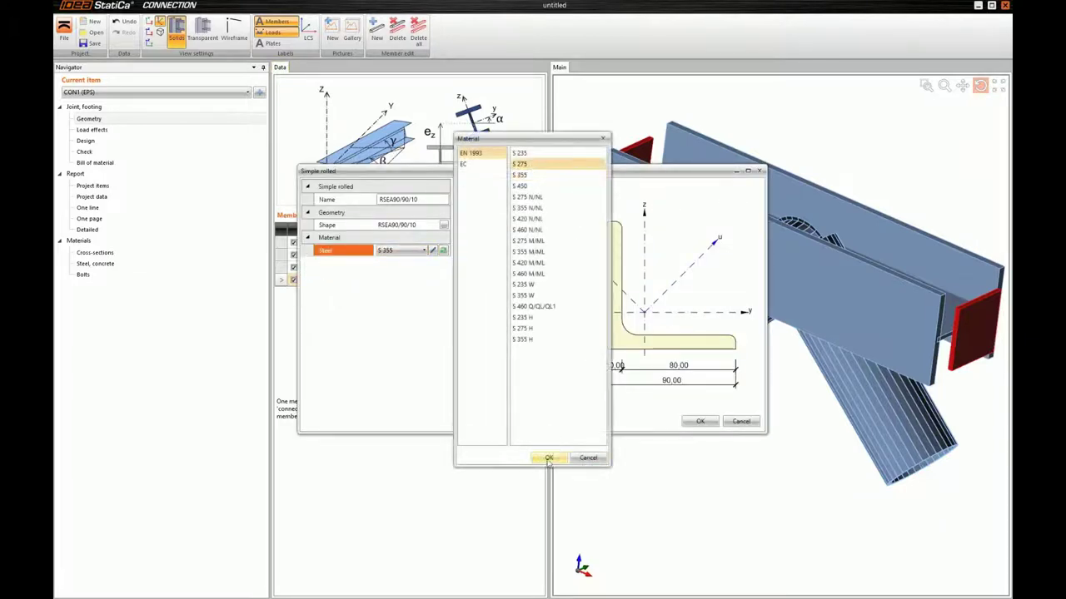
pyautogui.click(549, 457)
pyautogui.click(699, 422)
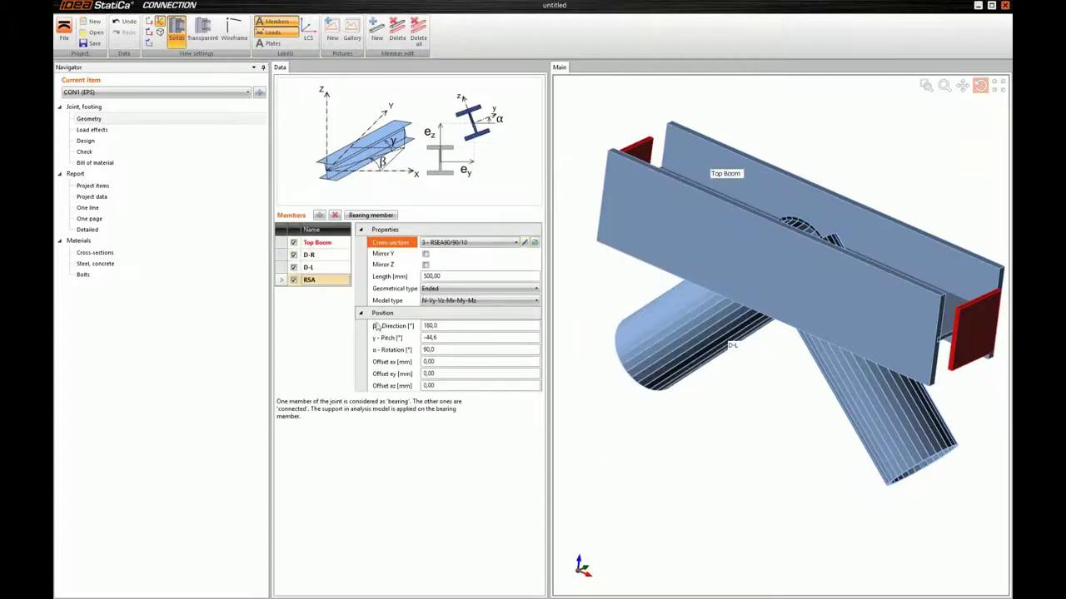
# Step: Orient the RSA member with direction 0°, pitch -90° and rotation 90°
pyautogui.click(455, 330)
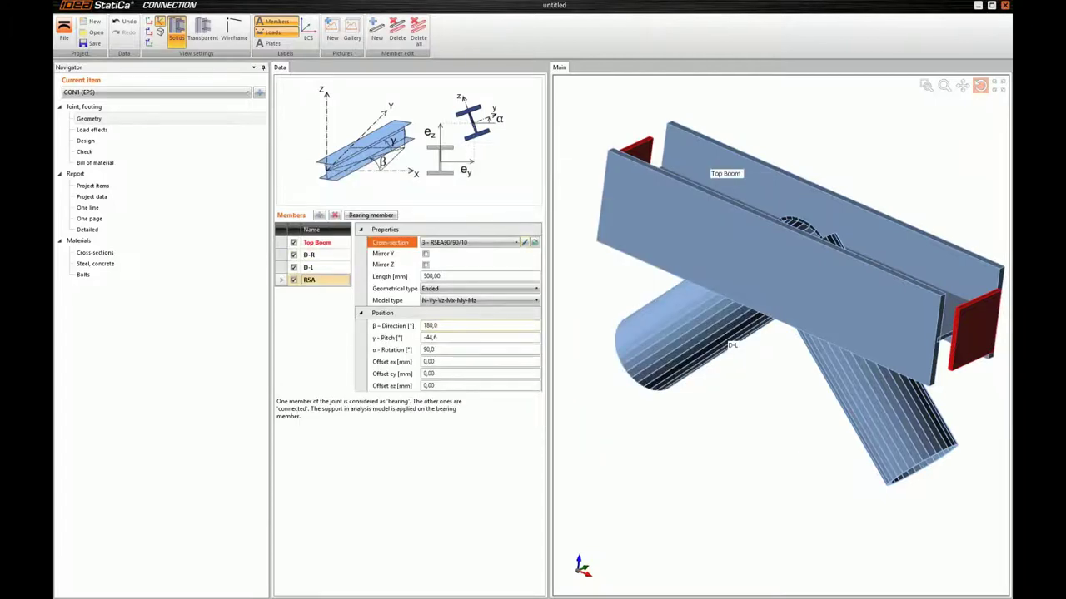
pyautogui.click(454, 325)
pyautogui.doubleClick(454, 326)
pyautogui.write('0')
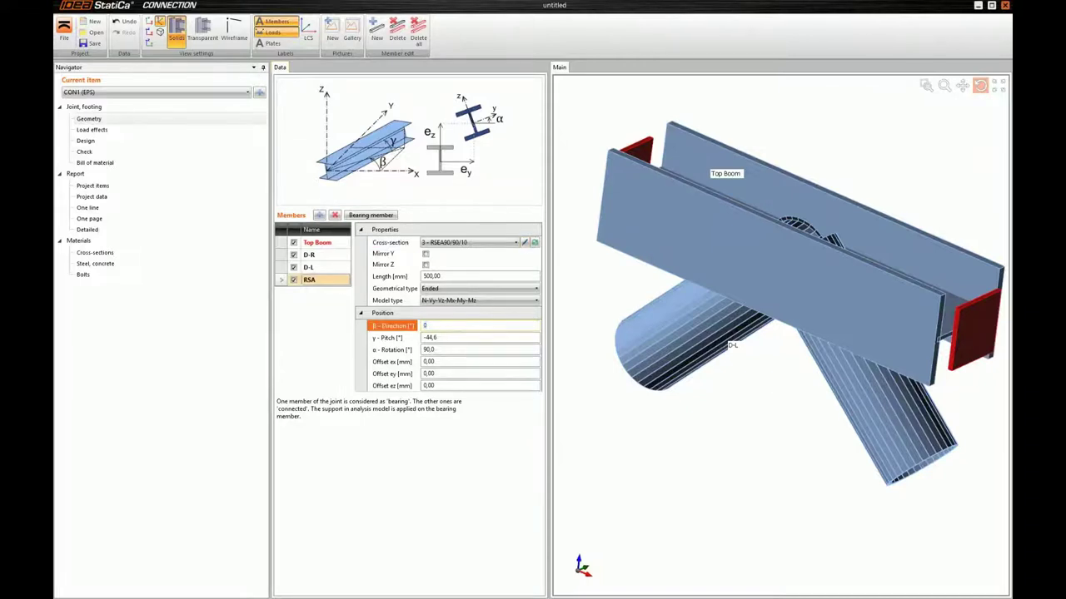
pyautogui.press('Tab')
pyautogui.write('-')
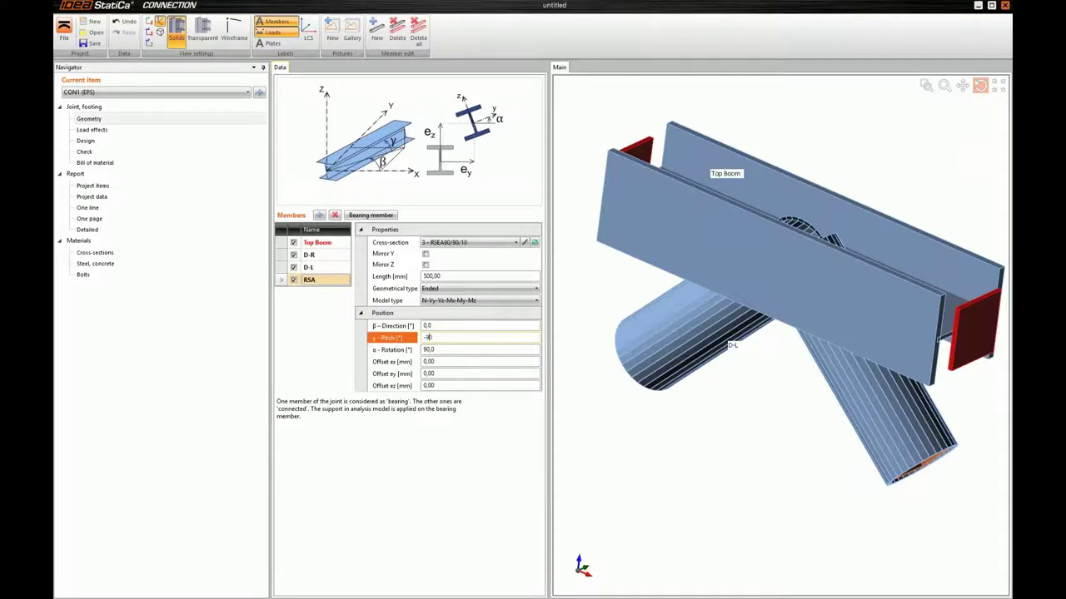
pyautogui.write('90')
pyautogui.press('Tab')
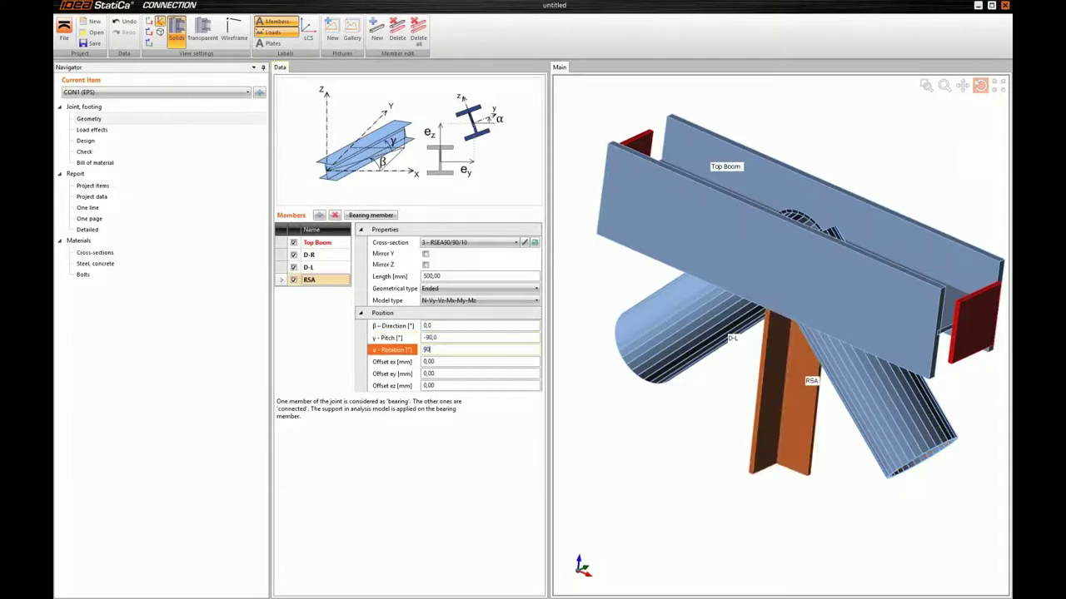
pyautogui.press('Tab')
# Step: Offset the RSA member by ex 200 mm, ey -12 mm and ez 31 mm
pyautogui.write('200')
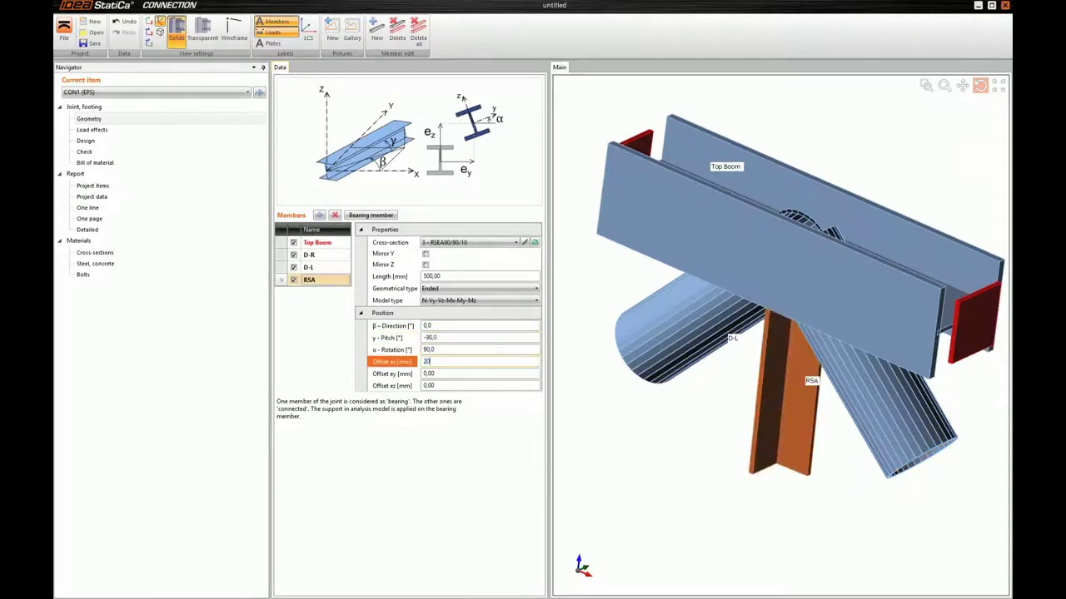
pyautogui.press('Tab')
pyautogui.write('-12')
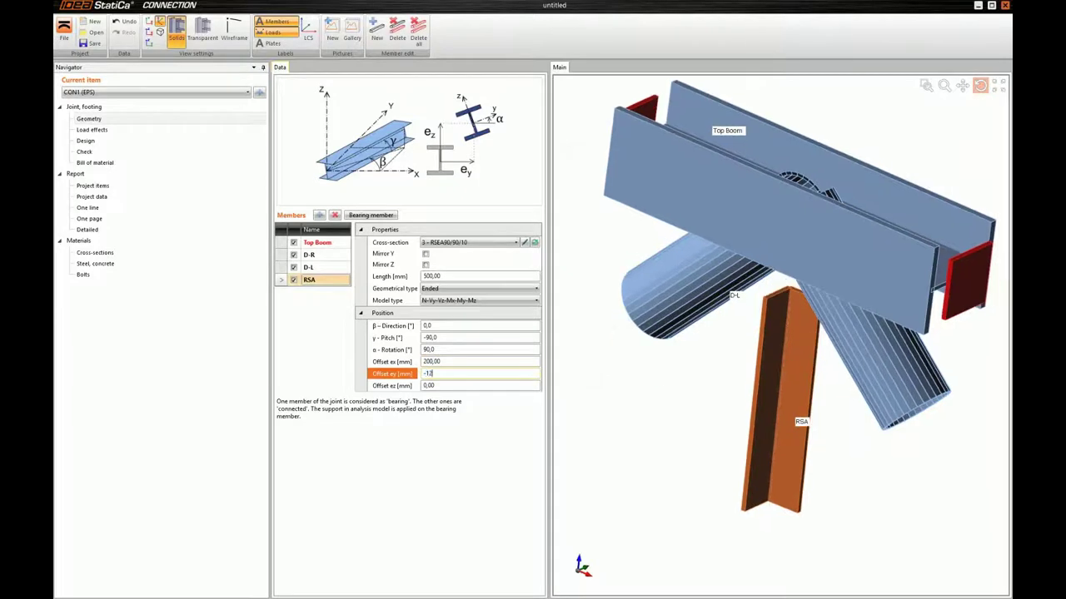
pyautogui.press('Tab')
pyautogui.write('31')
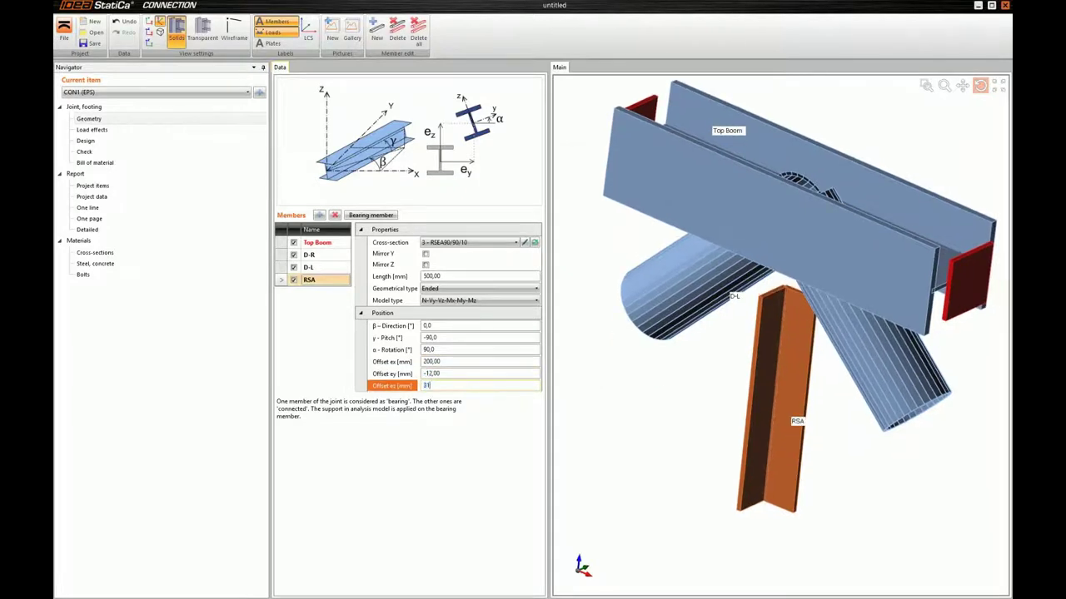
pyautogui.press('Tab')
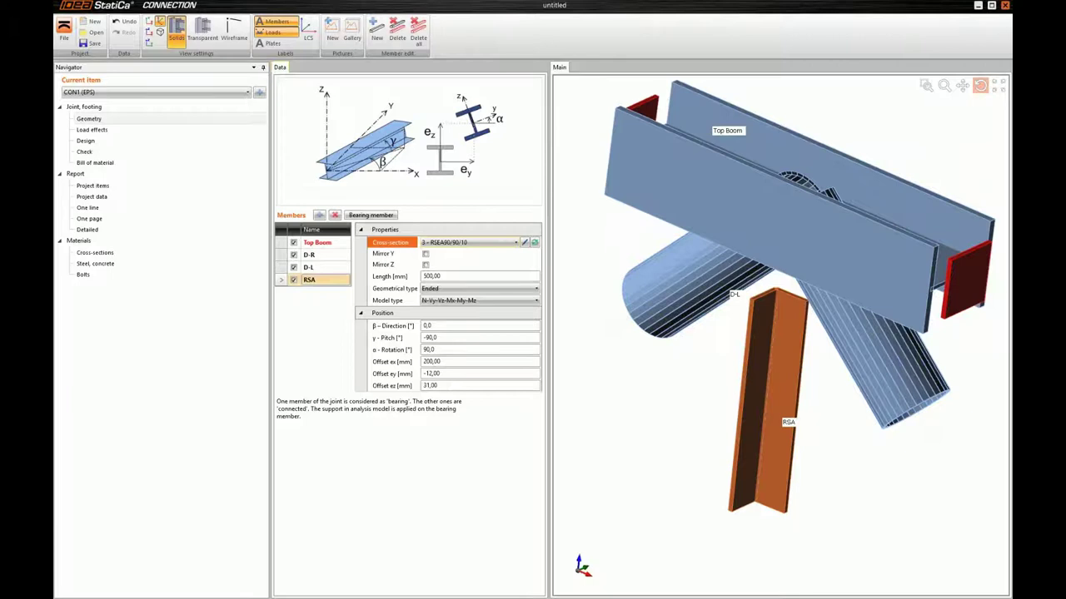
# Step: Add a fifth member and name it P-R
pyautogui.click(319, 215)
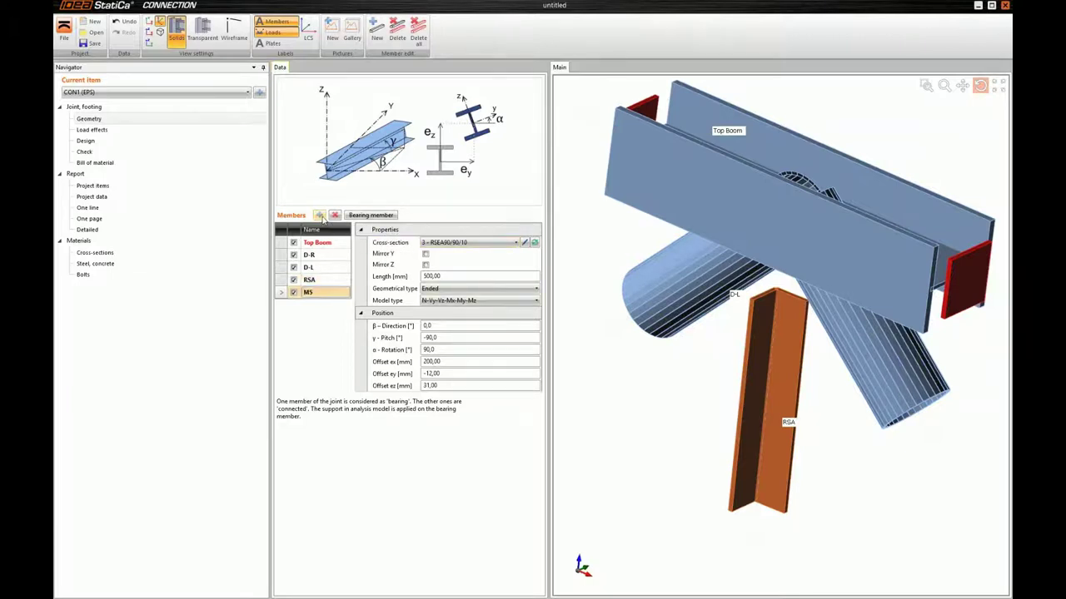
pyautogui.doubleClick(324, 293)
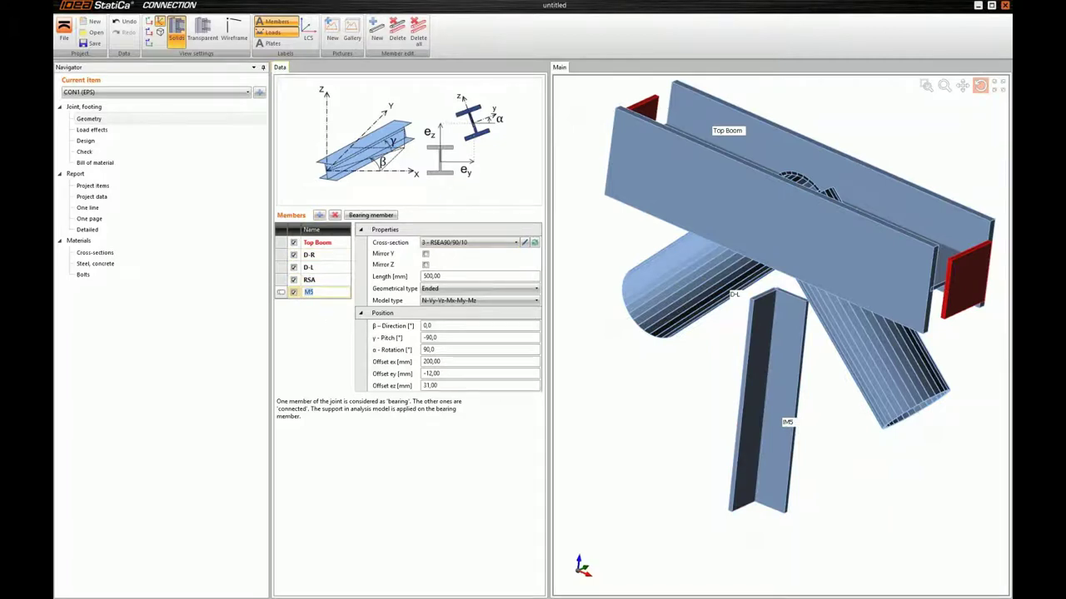
pyautogui.write('P-R')
pyautogui.press('Return')
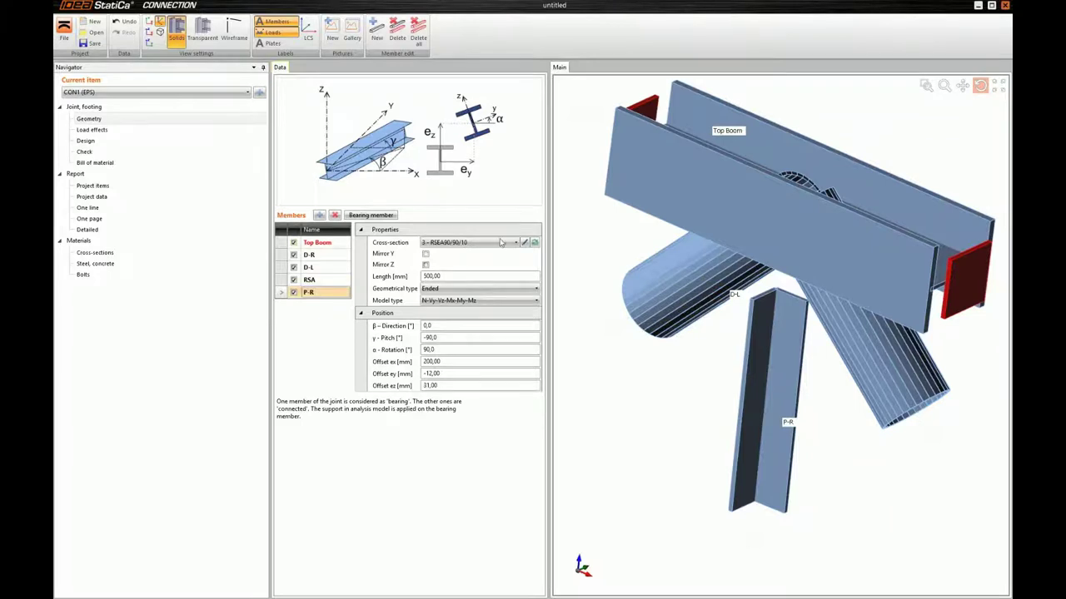
# Step: Assign the P-R member the universal beam cross-section UB 305 x 165 x 40
pyautogui.click(535, 243)
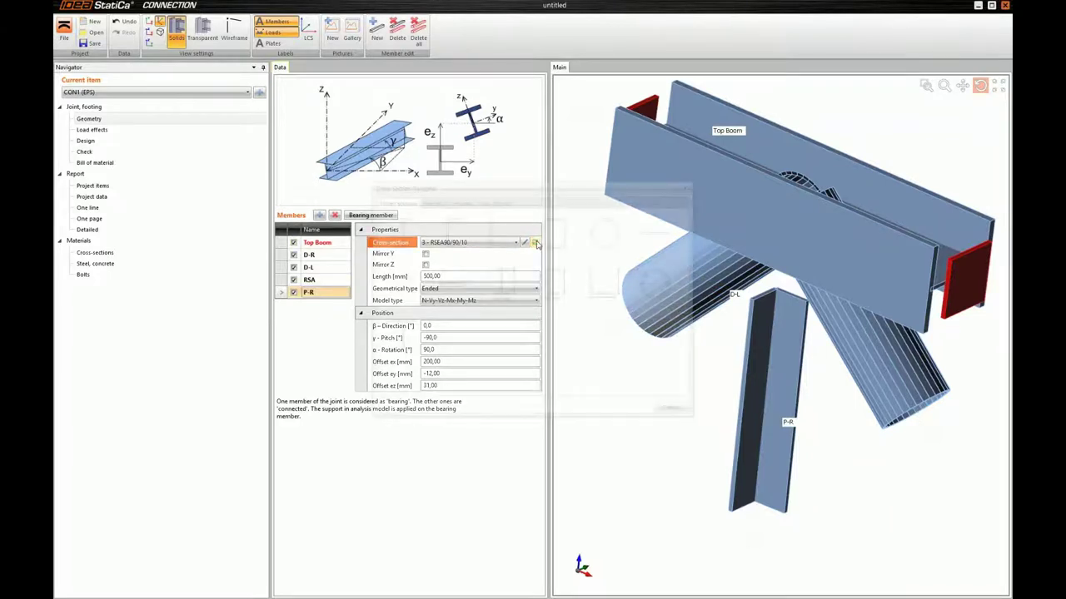
pyautogui.click(399, 241)
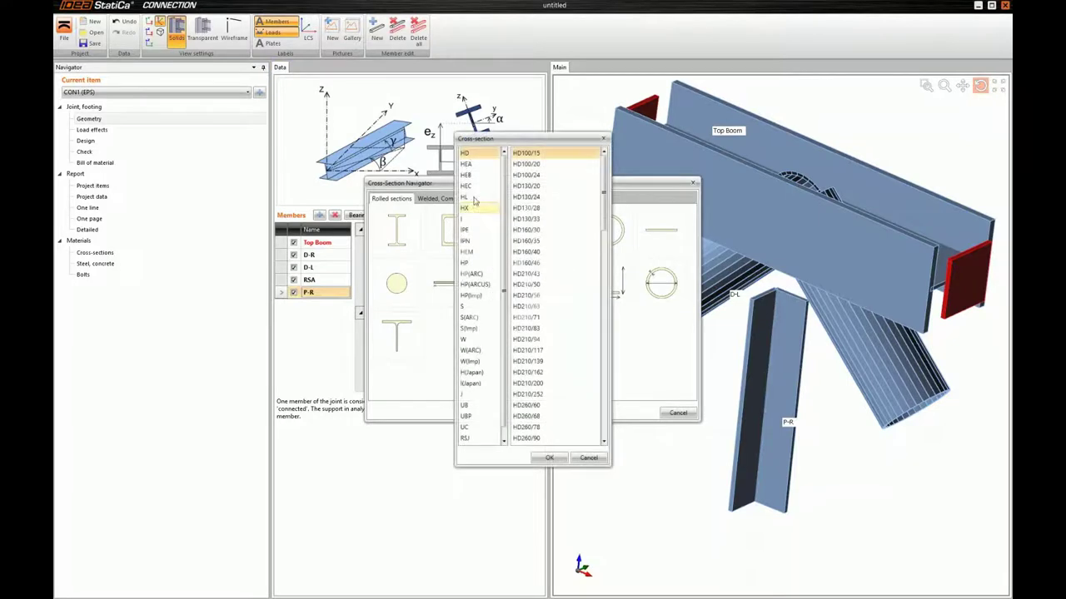
pyautogui.scroll(-1, 487, 285)
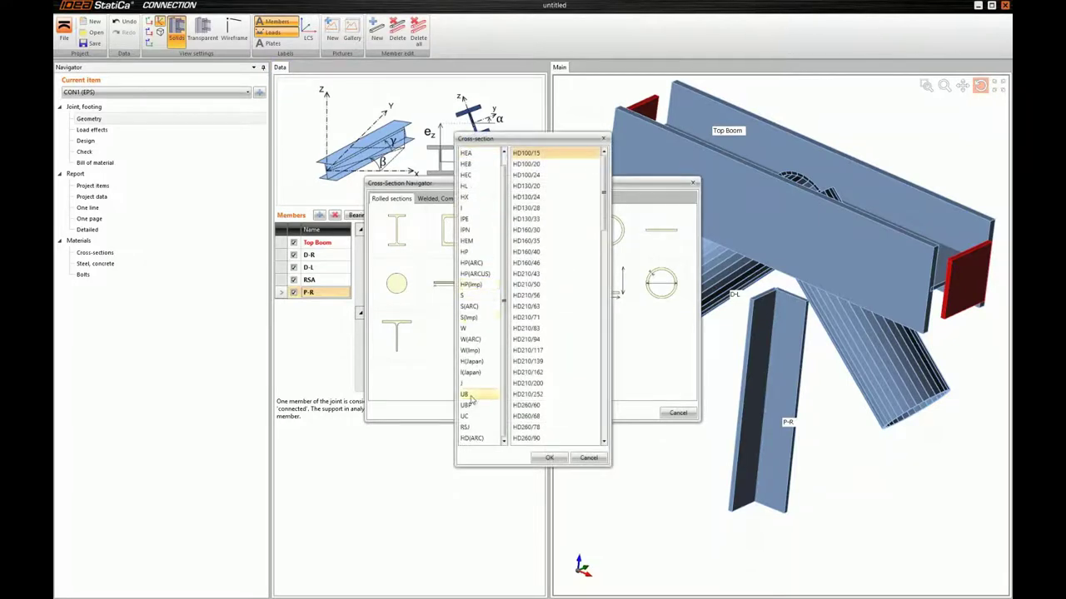
pyautogui.click(468, 395)
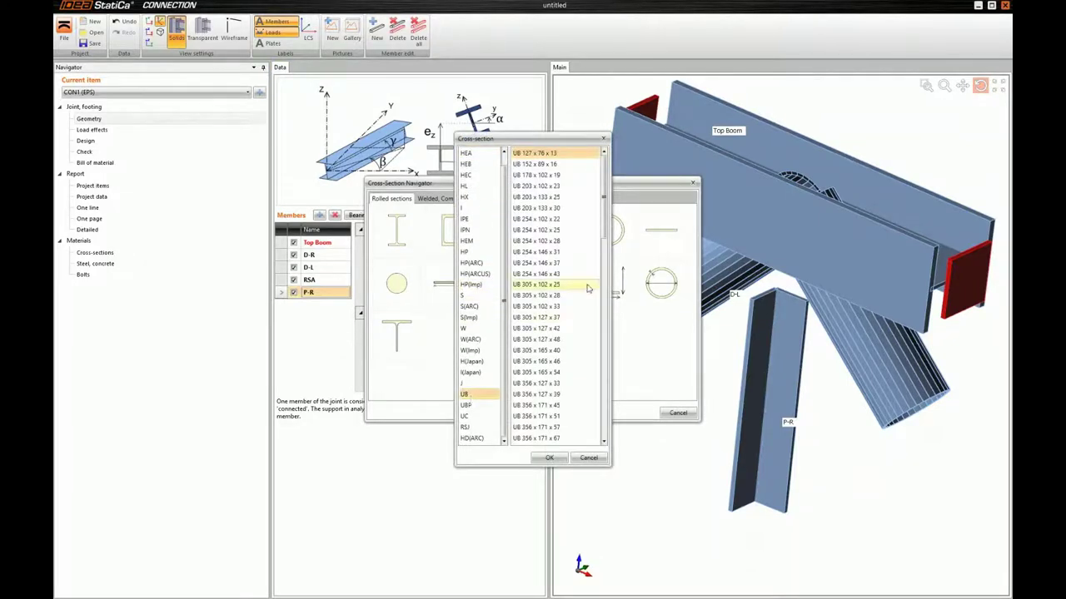
pyautogui.click(556, 351)
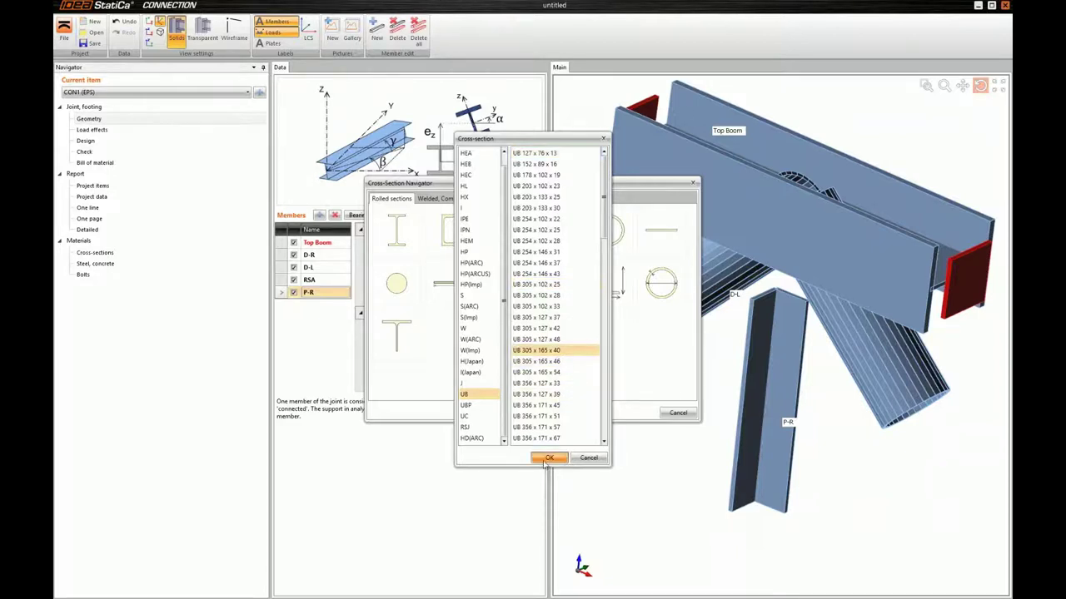
pyautogui.click(550, 458)
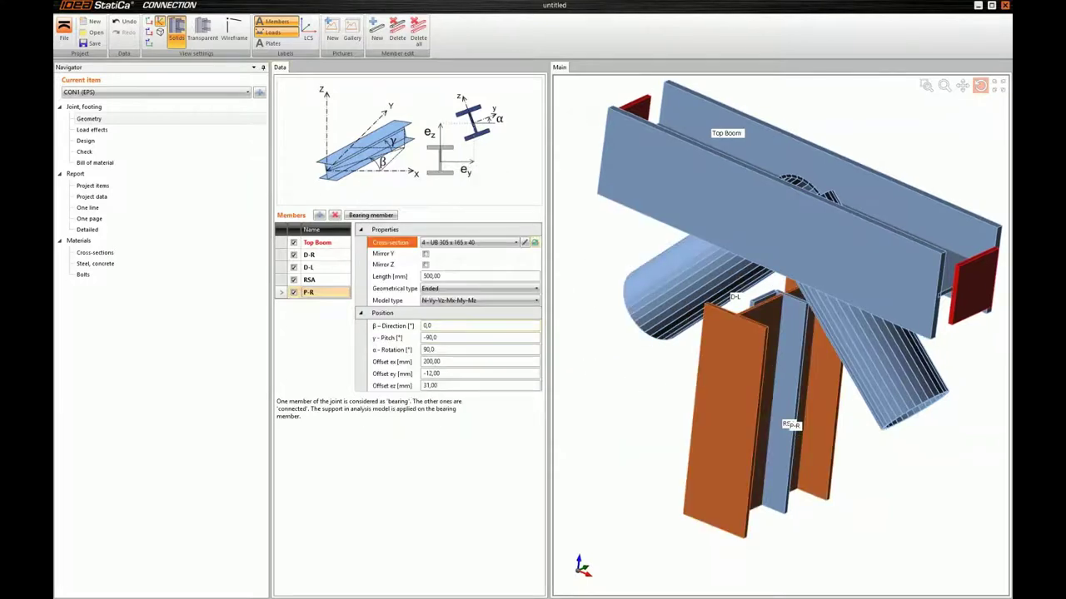
# Step: Orient the P-R member with direction 90°, pitch 0° and rotation 1.5°
pyautogui.click(450, 326)
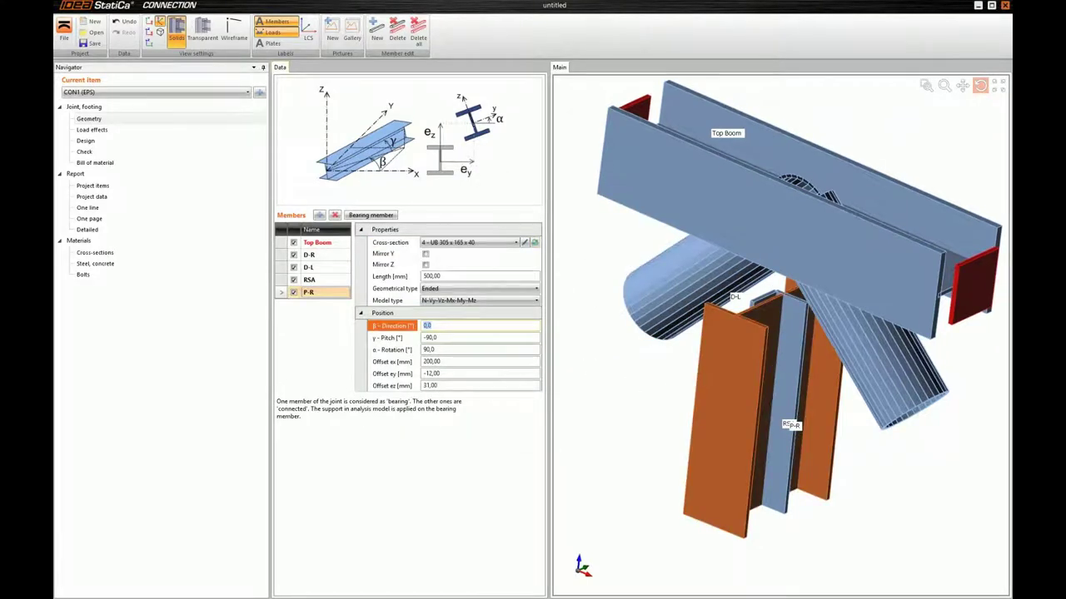
pyautogui.write('90')
pyautogui.press('Tab')
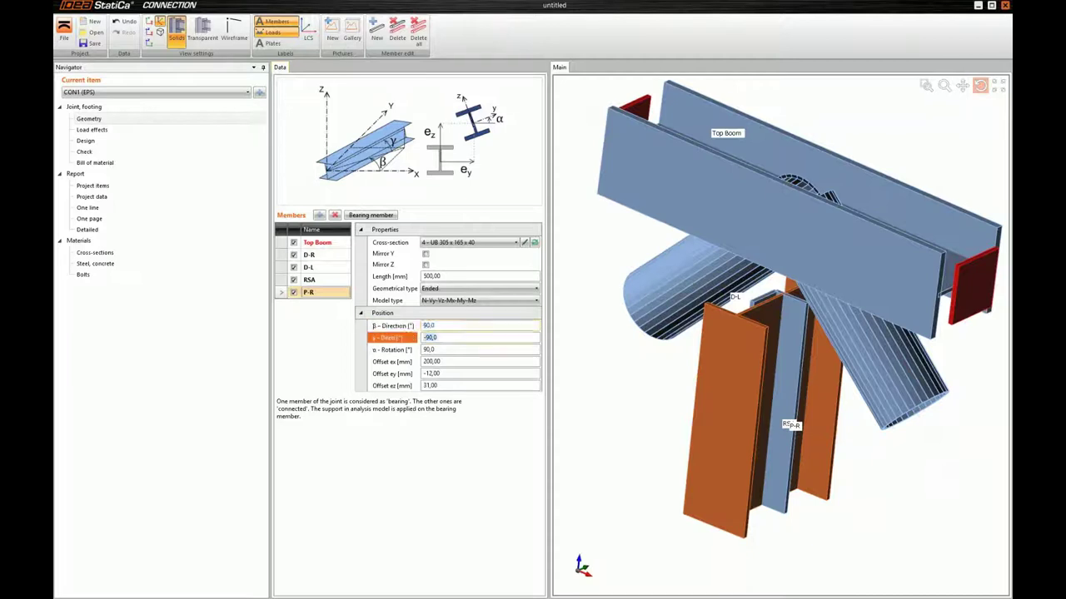
pyautogui.write('0')
pyautogui.press('Tab')
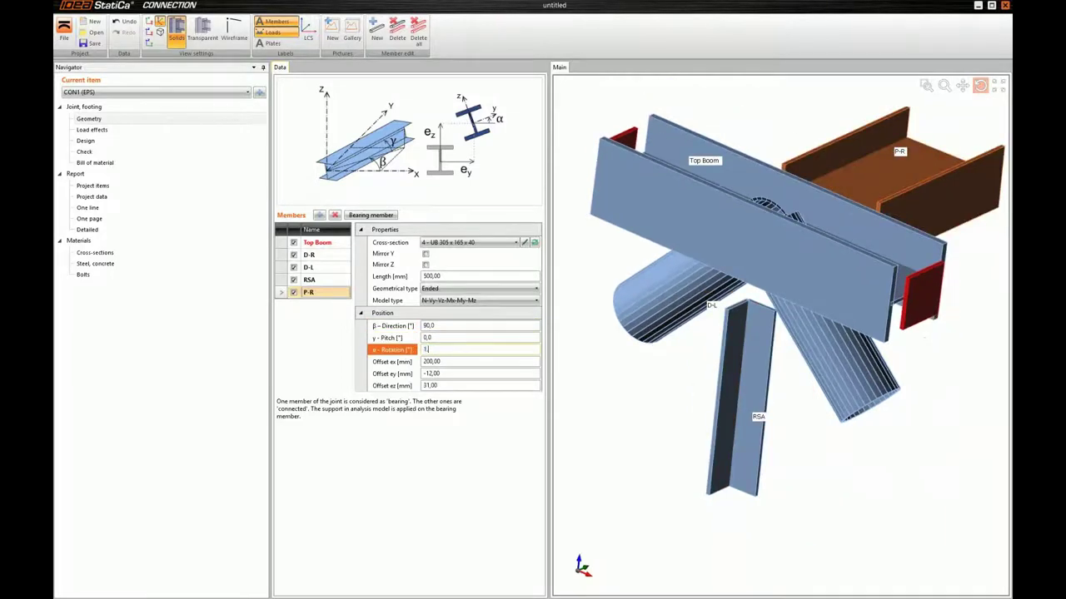
pyautogui.write('15')
pyautogui.press('Tab')
# Step: Offset the P-R member by ex 0 mm, ey 0 mm and ez -30 mm
pyautogui.write('0')
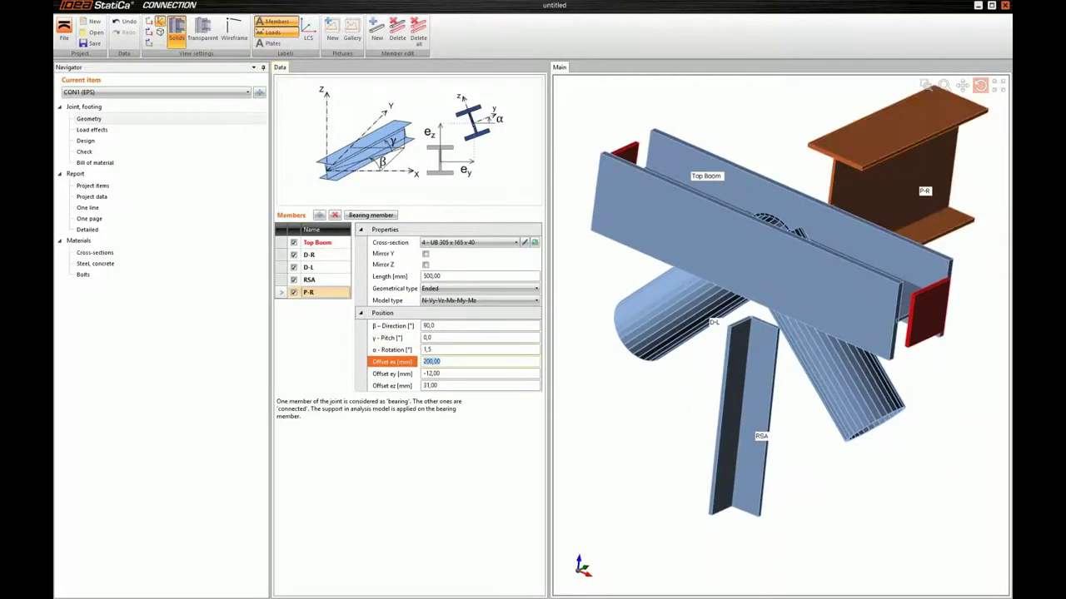
pyautogui.press('Tab')
pyautogui.write('0')
pyautogui.press('Tab')
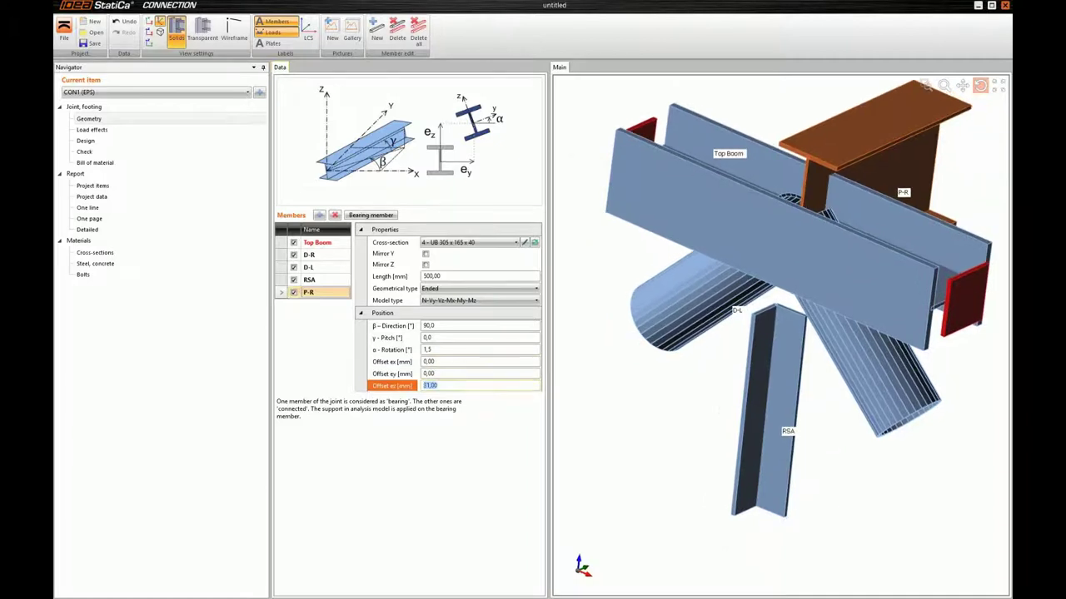
pyautogui.write('-30')
pyautogui.press('Tab')
pyautogui.moveTo(902, 180); pyautogui.dragTo(898, 170)
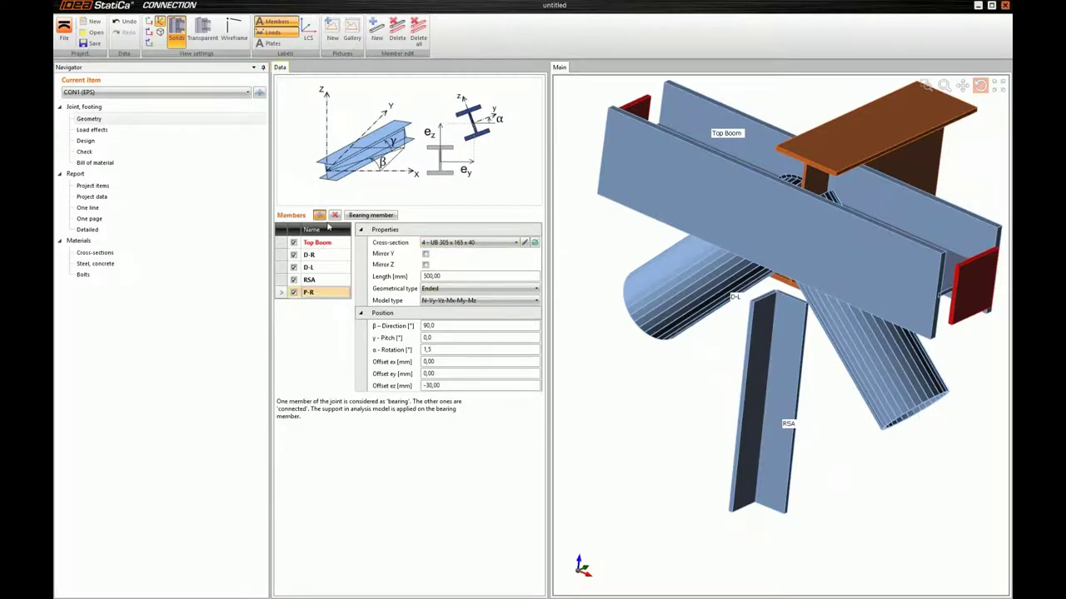
# Step: Add a sixth member named P-F and set its direction to -90°
pyautogui.click(318, 215)
pyautogui.write('P-F')
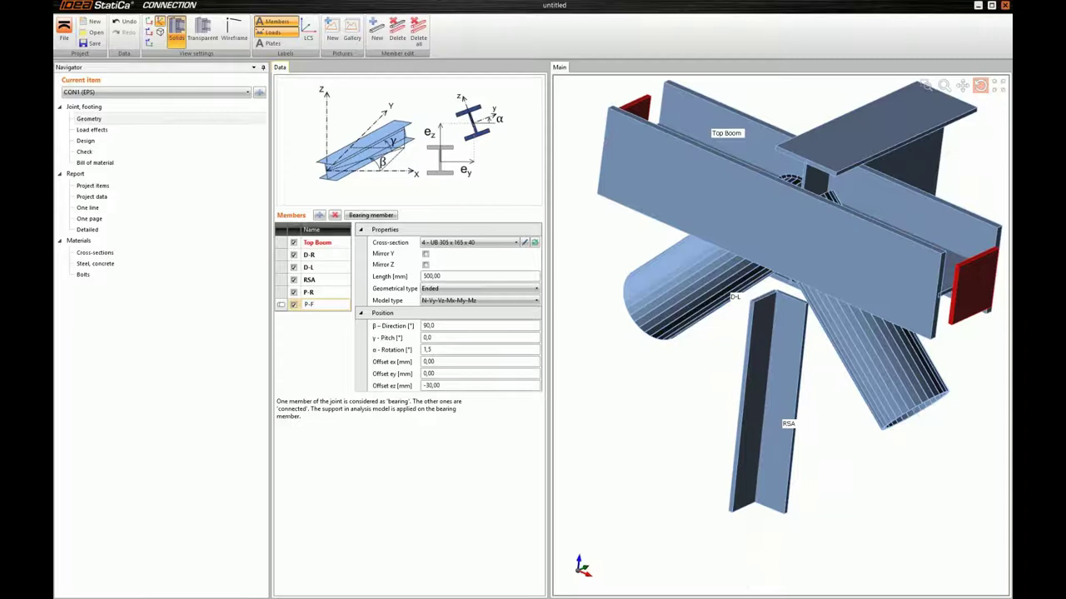
pyautogui.press('Return')
pyautogui.click(448, 327)
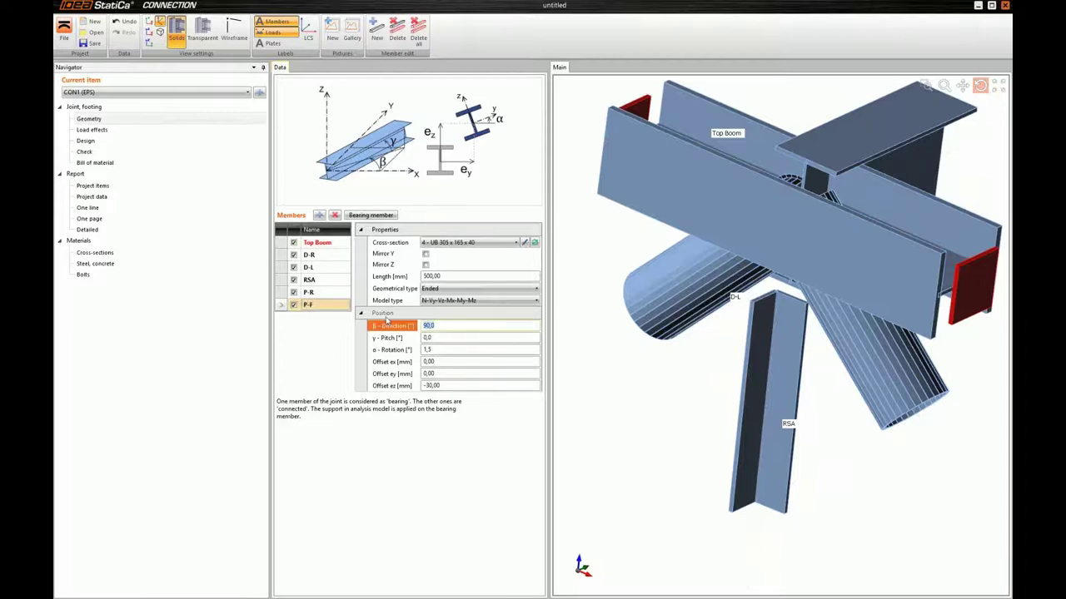
pyautogui.write('-90')
pyautogui.press('Tab')
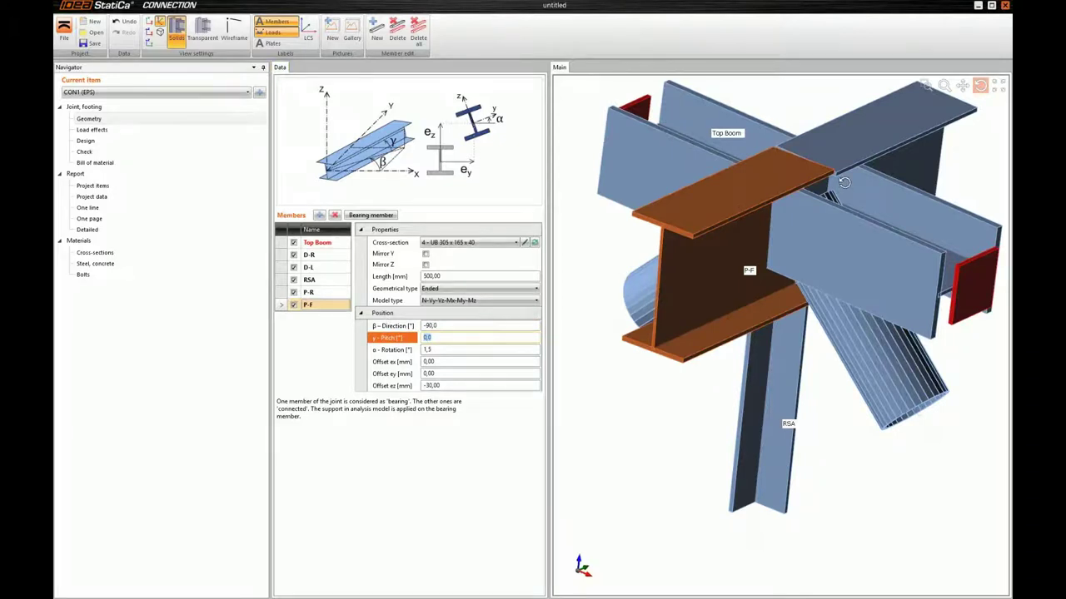
pyautogui.moveTo(845, 188); pyautogui.dragTo(856, 156)
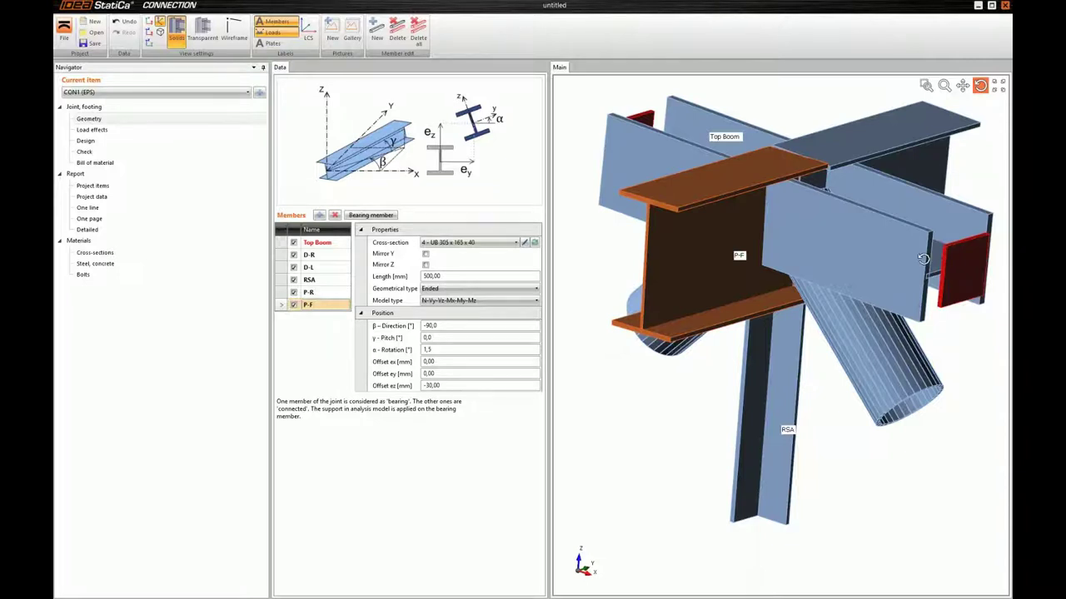
# Step: Make the D-R diagonal the bearing member of the joint
pyautogui.click(325, 259)
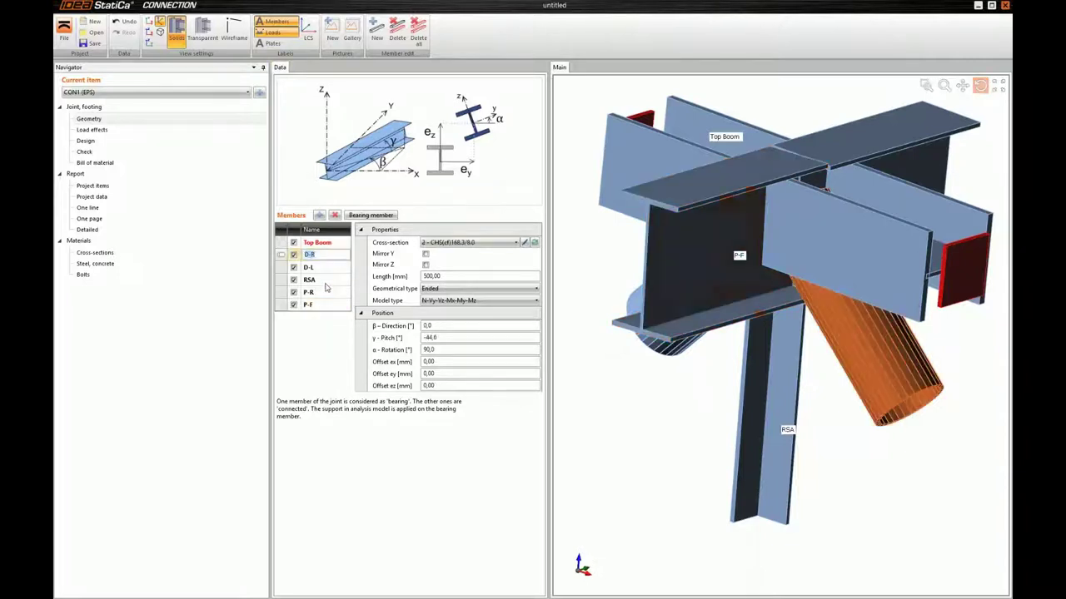
pyautogui.click(330, 254)
pyautogui.click(370, 215)
pyautogui.moveTo(800, 358); pyautogui.dragTo(915, 345)
# Step: Add a stiffening plate operation in the design section, show the model as transparent, and name the plate Bottom toe plate
pyautogui.click(107, 141)
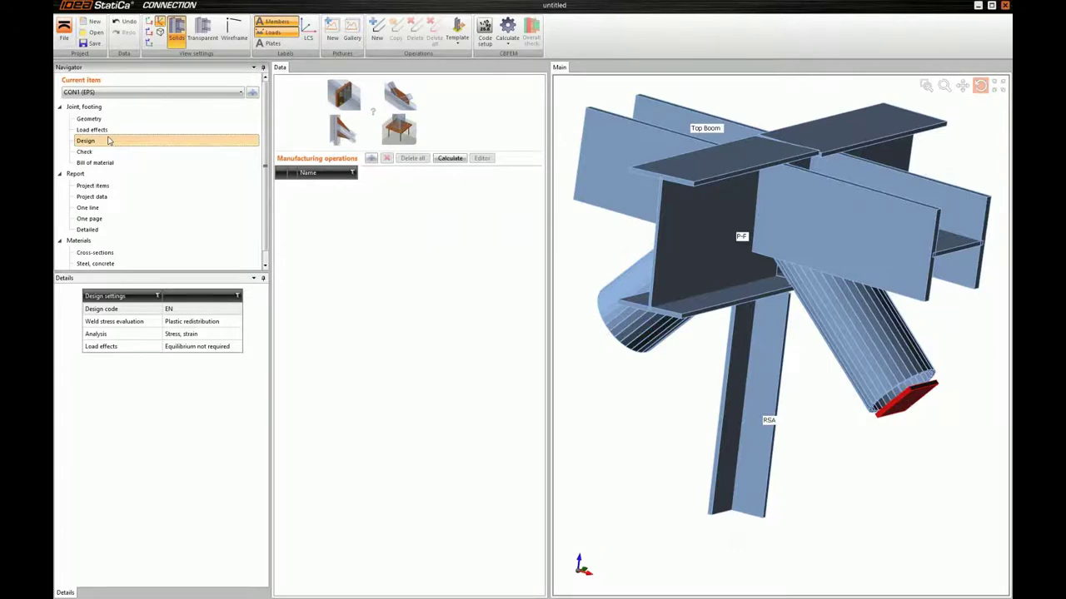
pyautogui.click(371, 159)
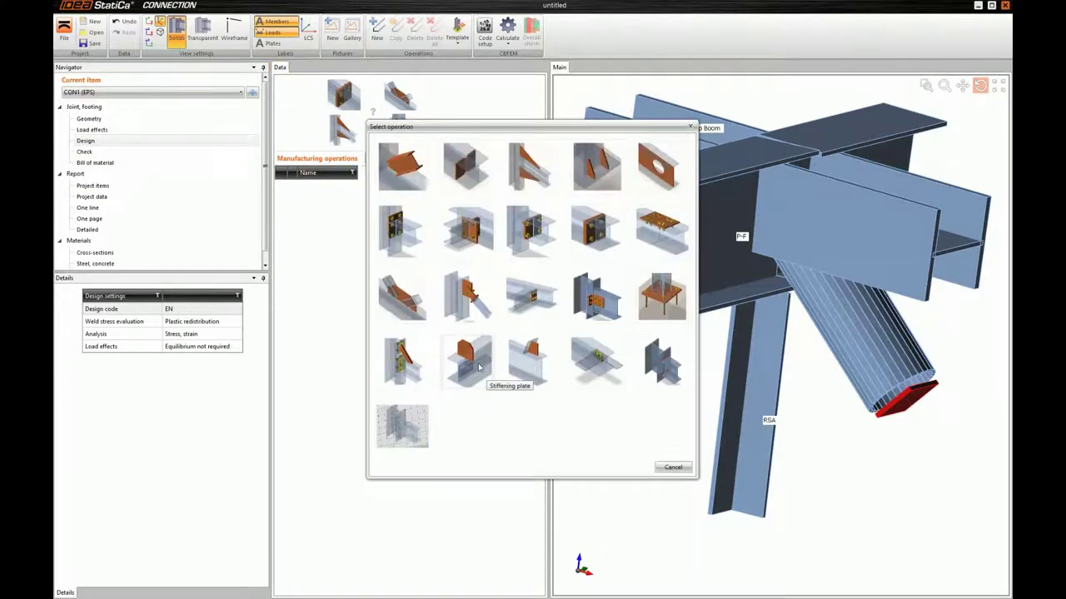
pyautogui.click(479, 367)
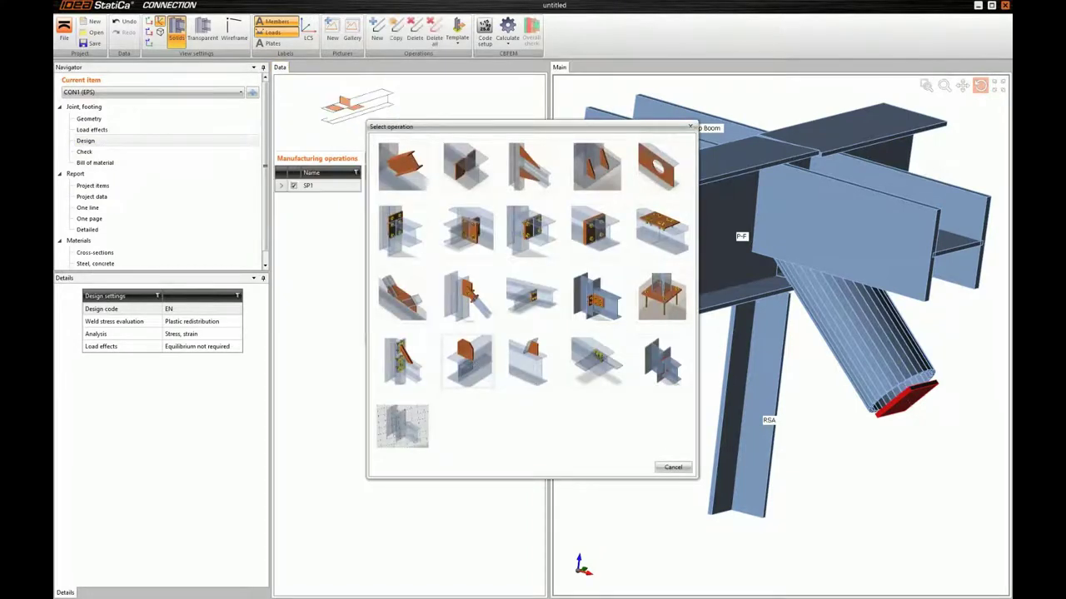
pyautogui.click(212, 36)
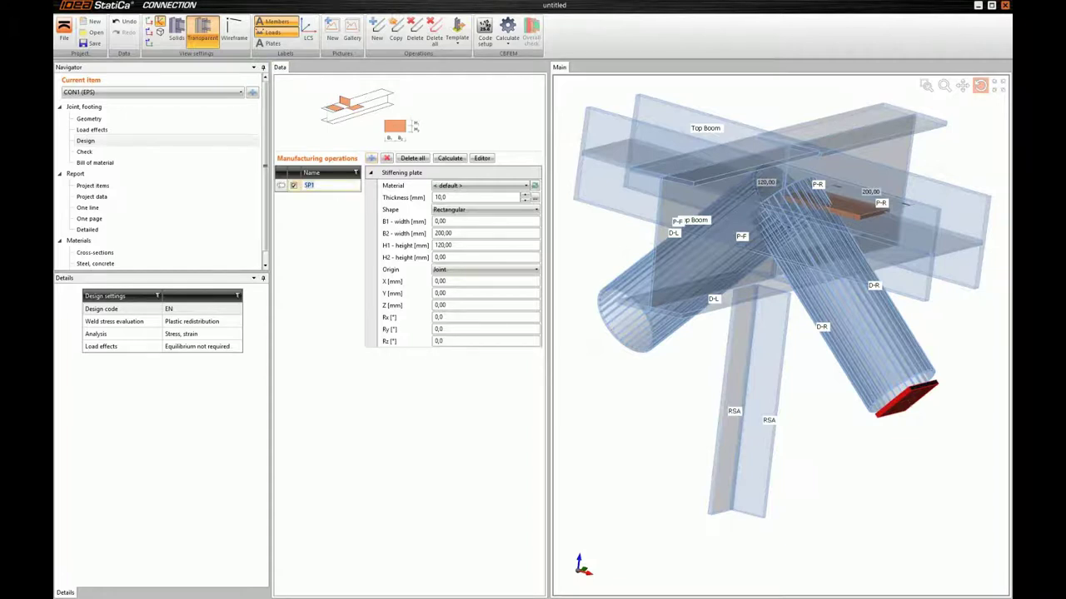
pyautogui.write('Bottom toe plate')
pyautogui.press('Return')
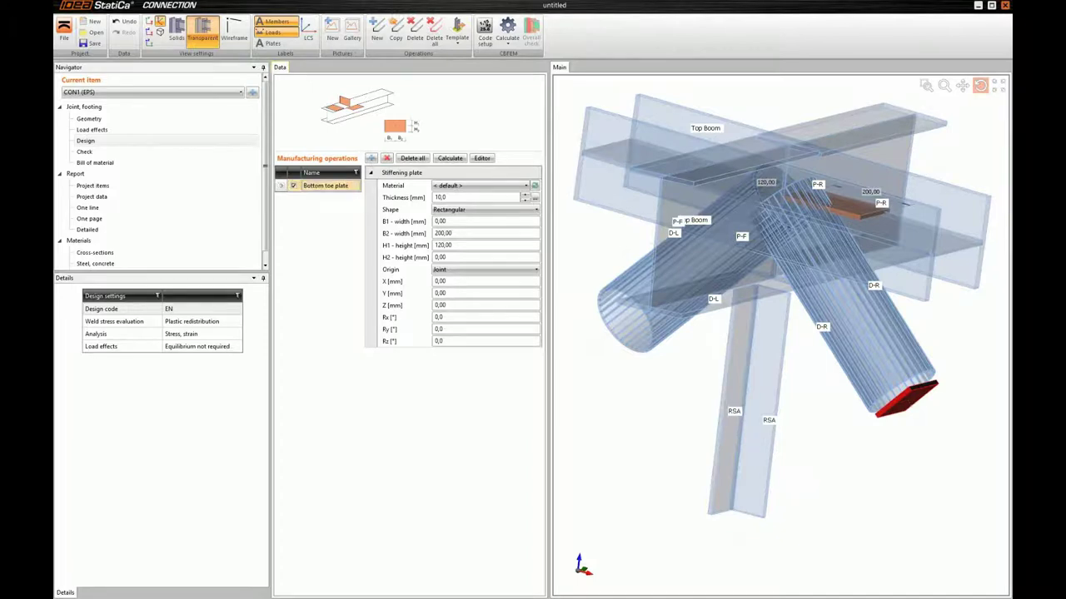
# Step: Set the Bottom toe plate's thickness to 30 mm
pyautogui.click(453, 198)
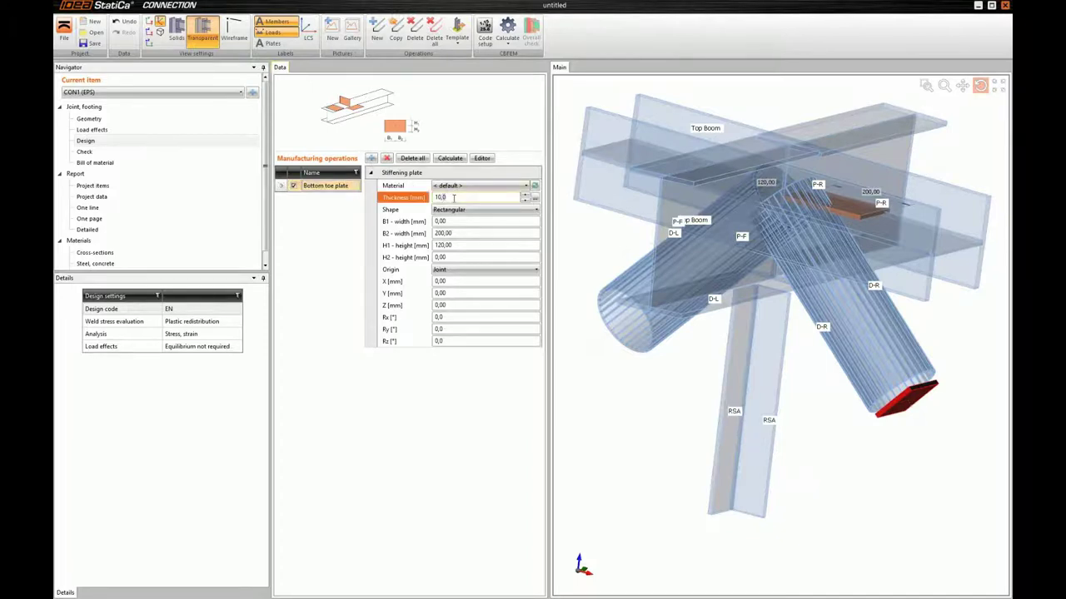
pyautogui.press('BackSpace')
pyautogui.press('BackSpace')
pyautogui.press('BackSpace')
pyautogui.press('BackSpace')
pyautogui.write('30')
pyautogui.press('Tab')
pyautogui.press('Tab')
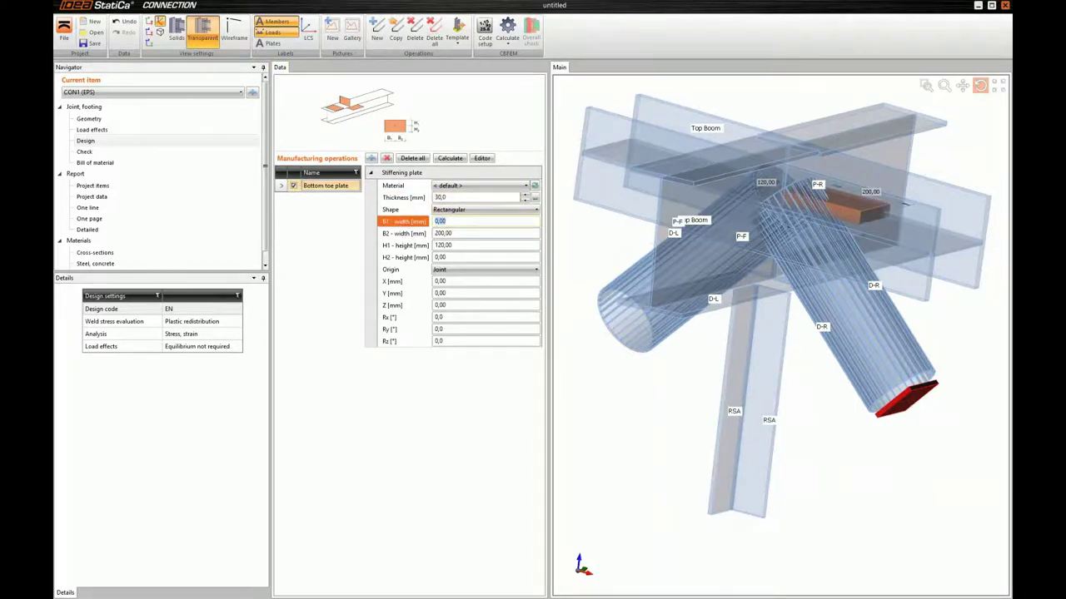
# Step: Size the Bottom toe plate with widths B1 and B2 of 300 mm and heights H1 and H2 of 120 mm
pyautogui.write('300')
pyautogui.press('Tab')
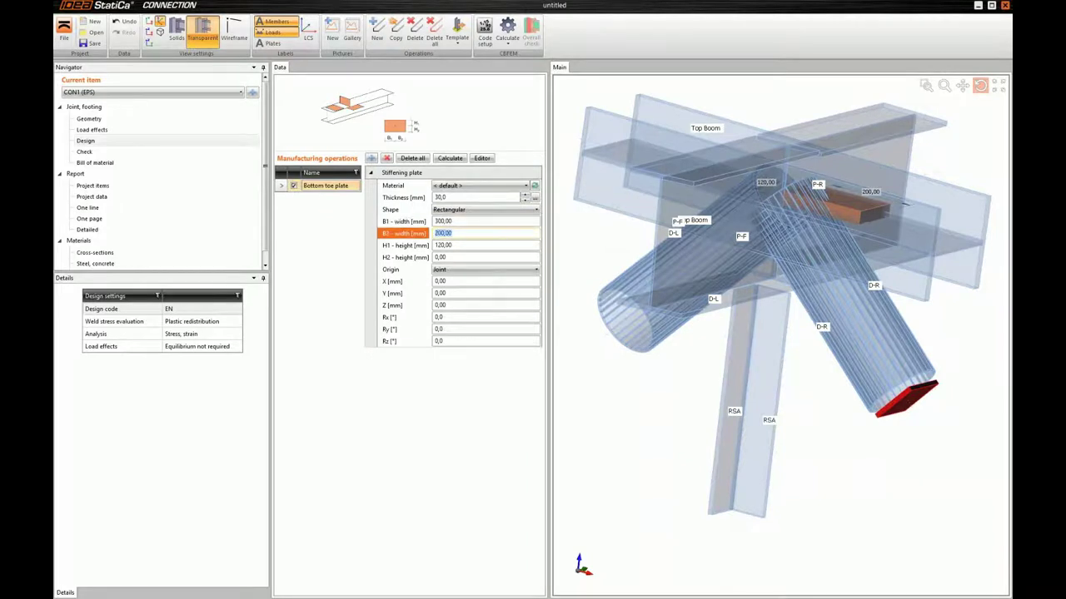
pyautogui.write('300')
pyautogui.press('Tab')
pyautogui.write('120')
pyautogui.press('Tab')
pyautogui.write('120')
pyautogui.press('Tab')
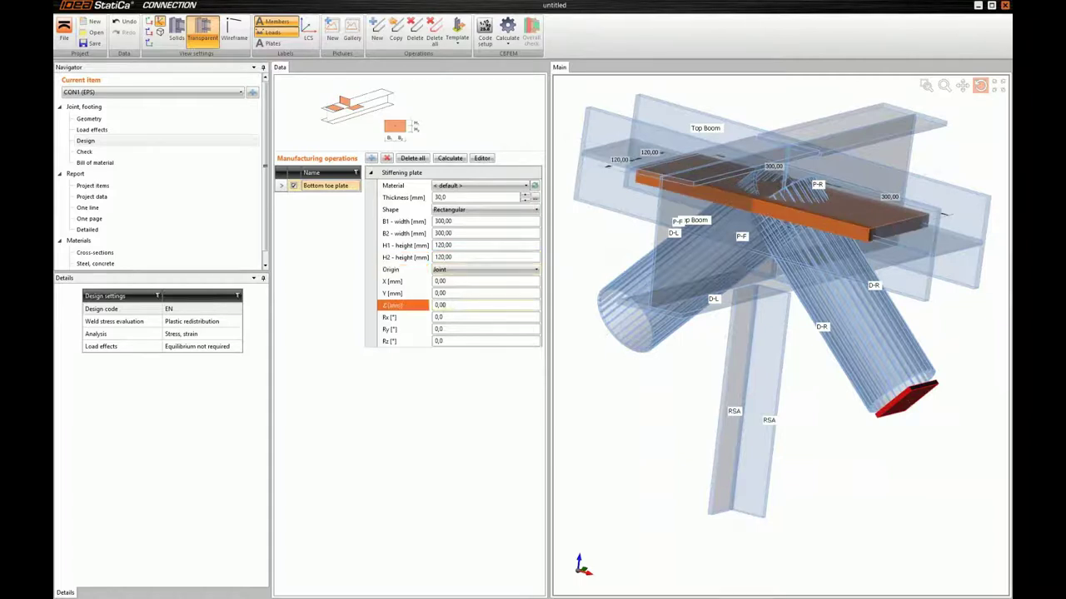
# Step: Position the Bottom toe plate at Z -118.25 mm and rotate it 1.5° about Y
pyautogui.click(405, 305)
pyautogui.write('-118,25')
pyautogui.press('Tab')
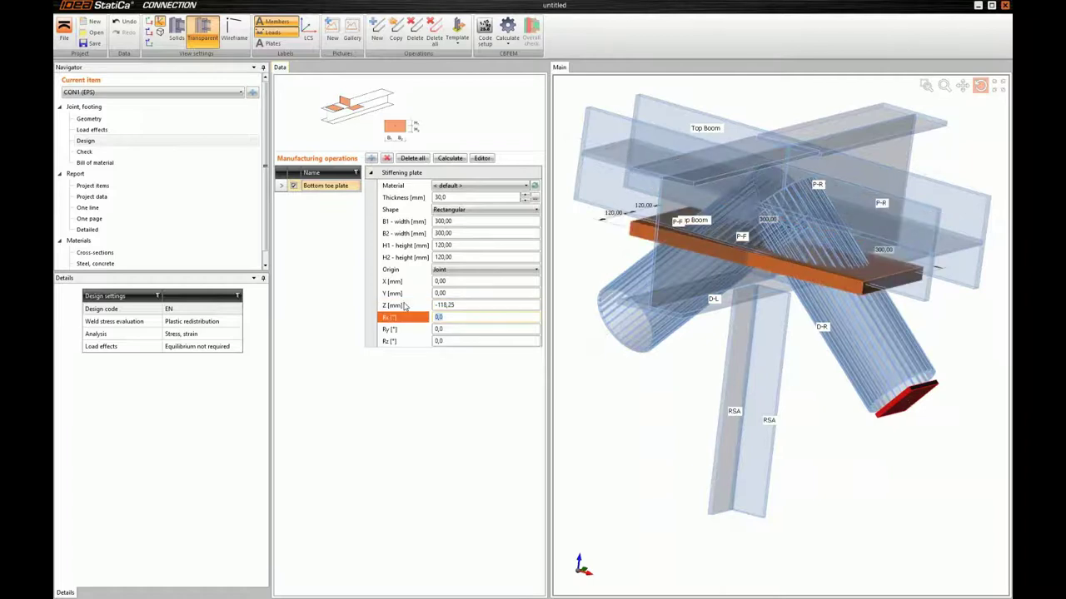
pyautogui.press('Tab')
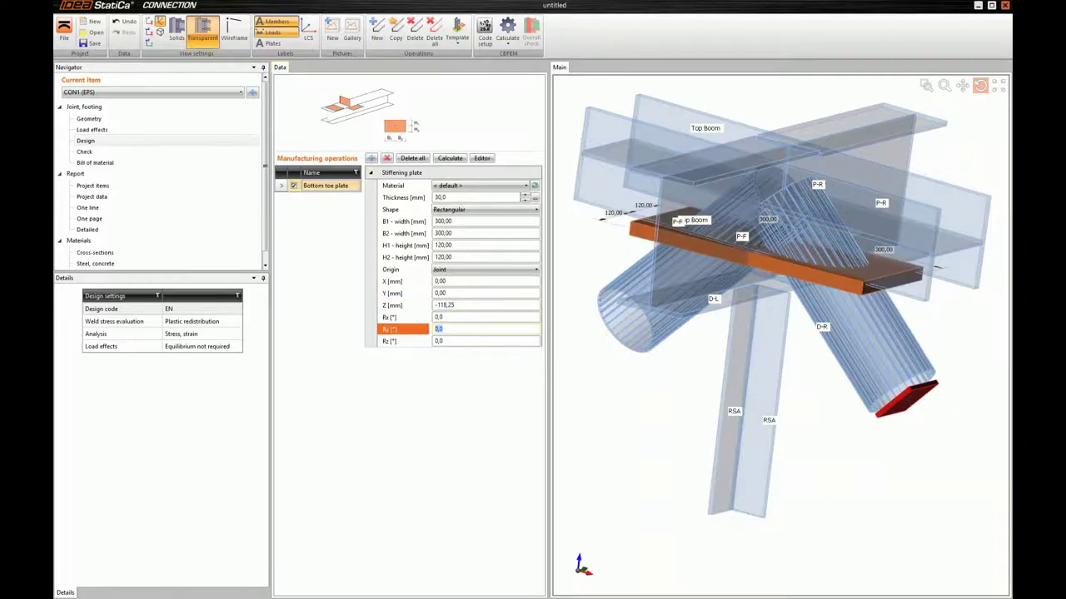
pyautogui.write('1,5')
pyautogui.press('Tab')
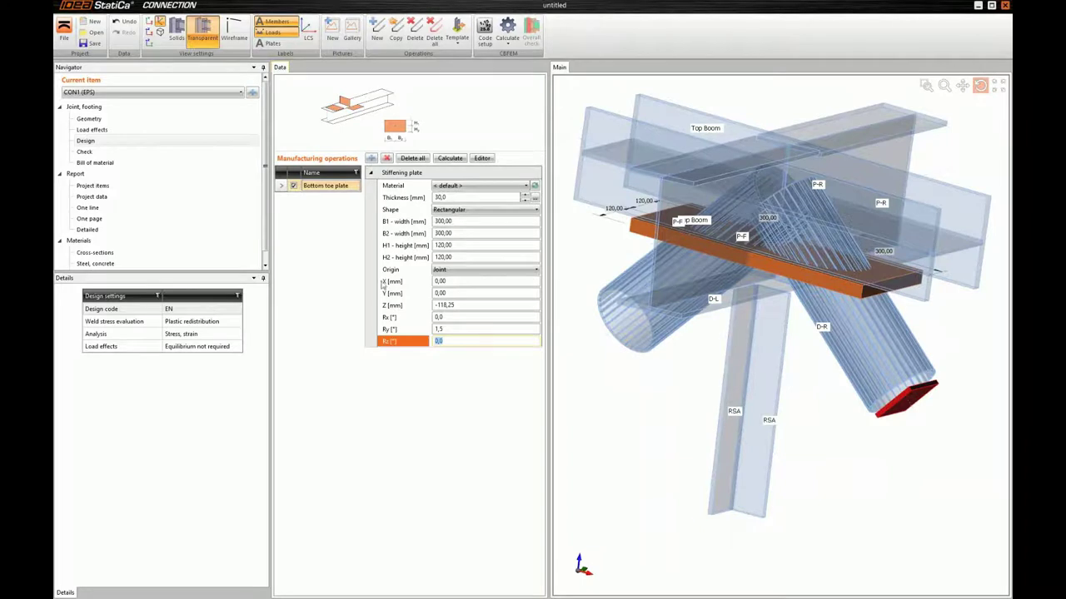
# Step: Add a general weld with edge type Plate of member, using Top flange 1 of the Top Boom
pyautogui.click(371, 160)
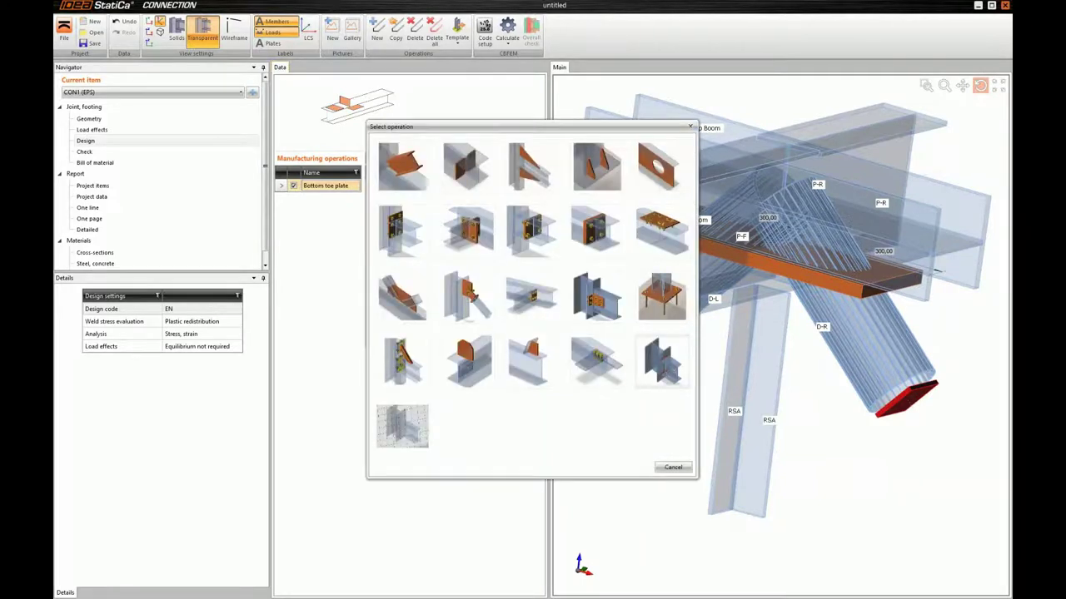
pyautogui.click(402, 426)
pyautogui.click(440, 187)
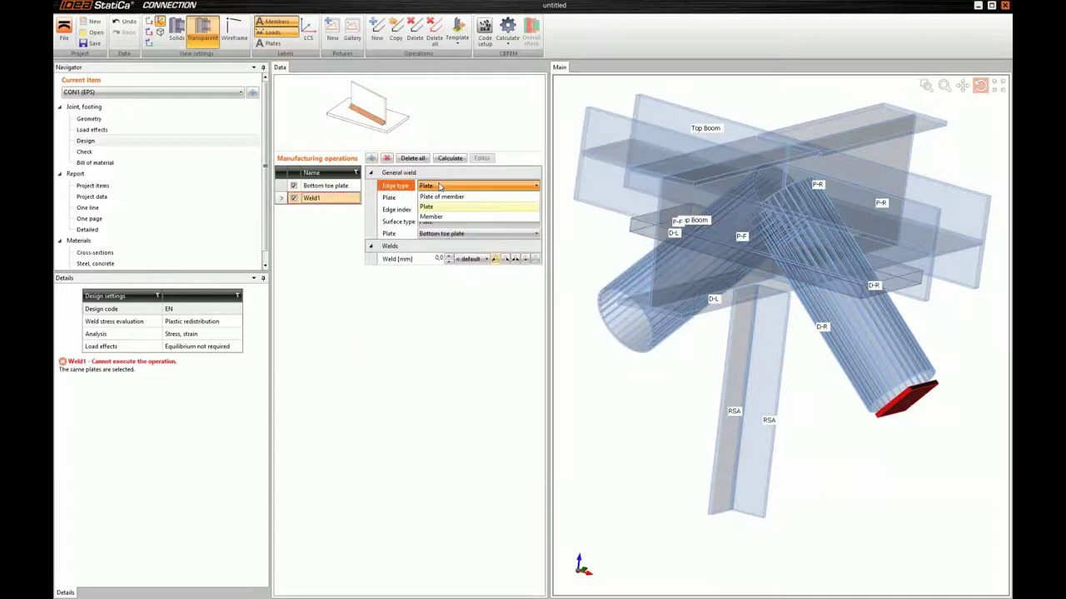
pyautogui.click(436, 197)
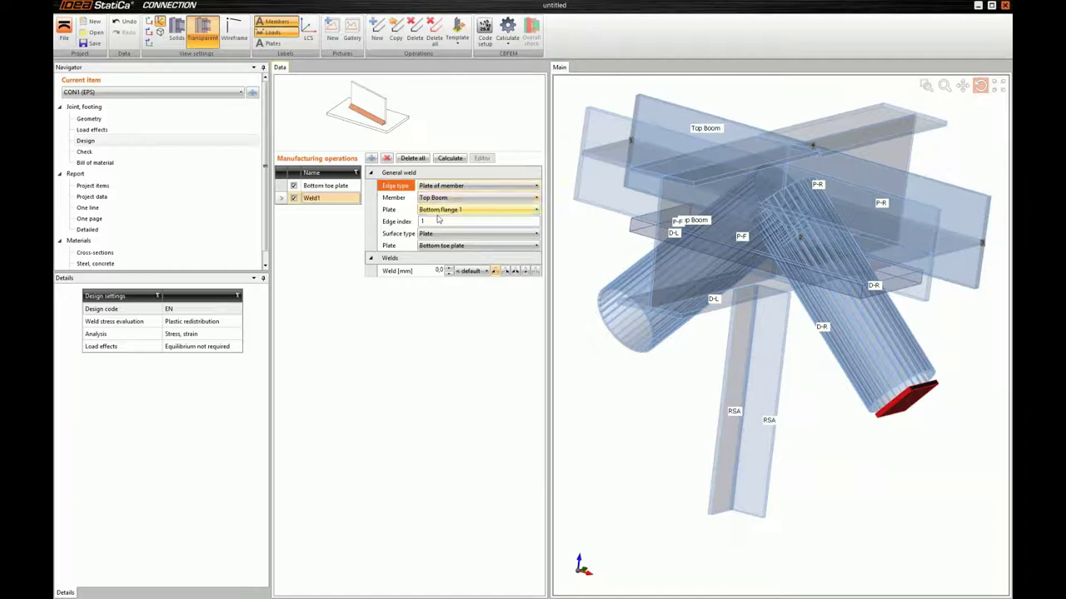
pyautogui.click(439, 210)
pyautogui.click(434, 232)
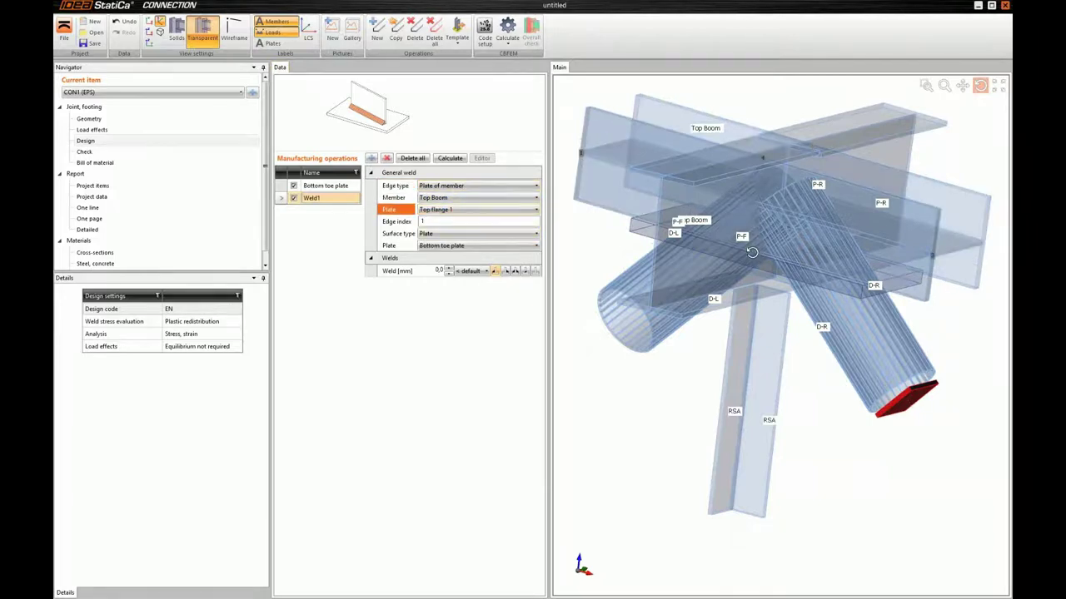
# Step: Set the weld's edge index to 2 and its throat thickness to 56 mm
pyautogui.click(443, 221)
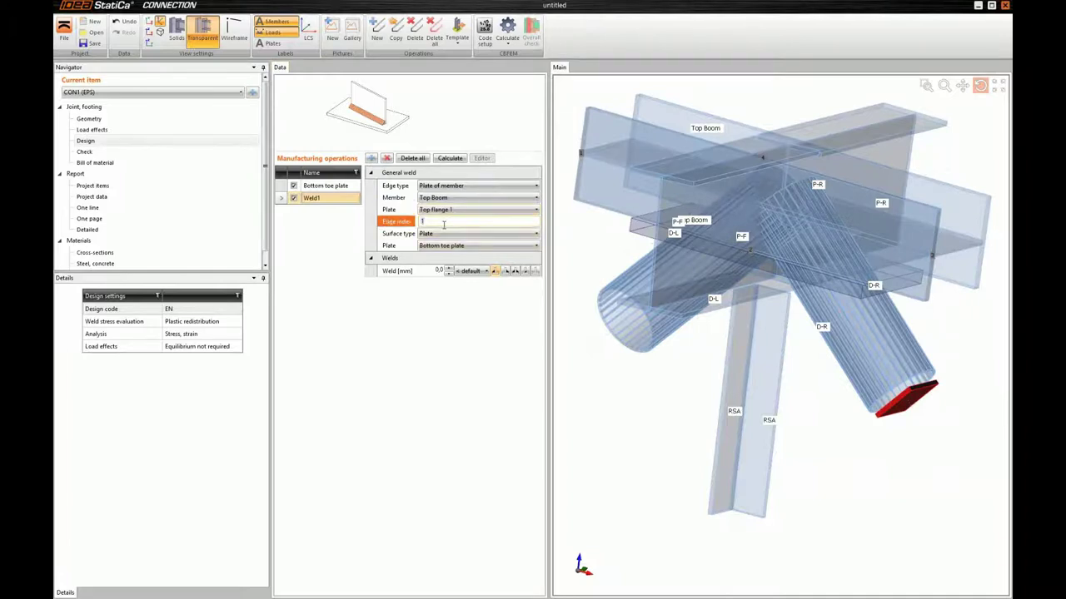
pyautogui.write('2')
pyautogui.press('Tab')
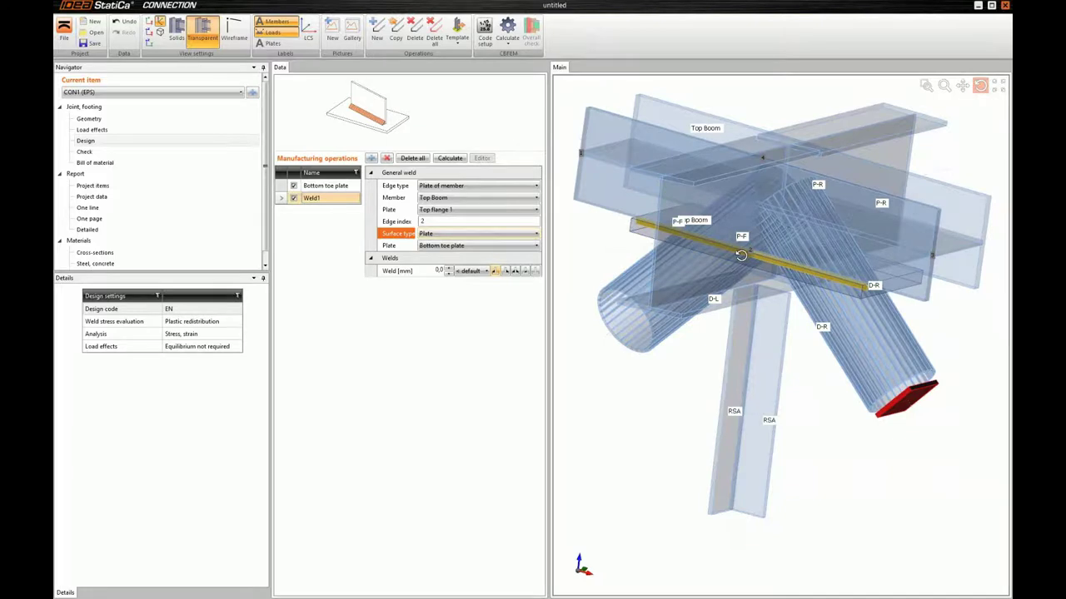
pyautogui.click(439, 271)
pyautogui.write('56')
pyautogui.press('Tab')
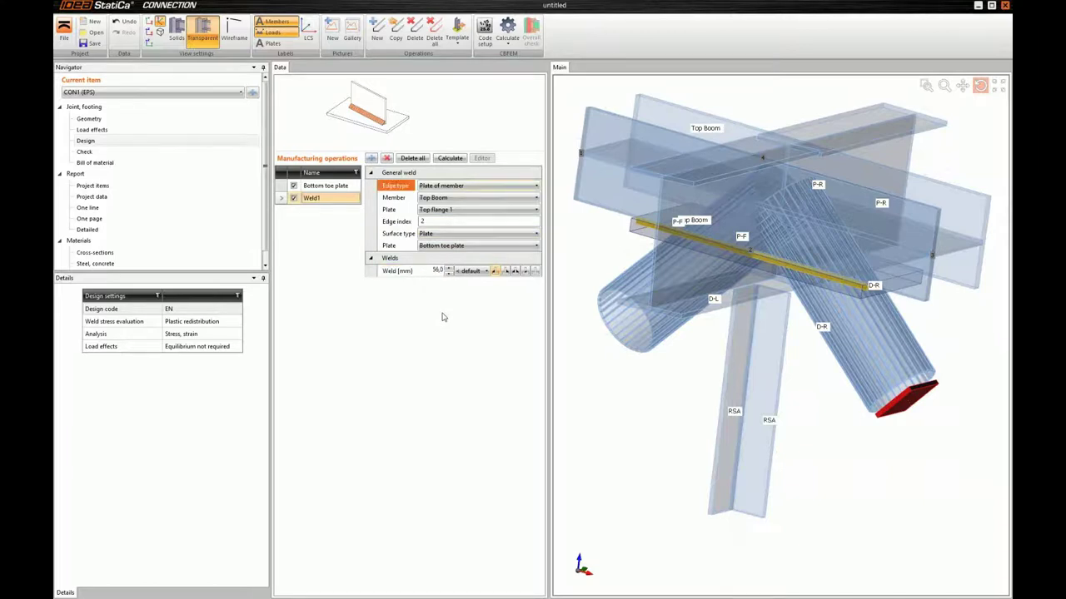
# Step: Copy the top flange weld and assign the copy to Bottom flange 1 of the Top Boom
pyautogui.click(396, 32)
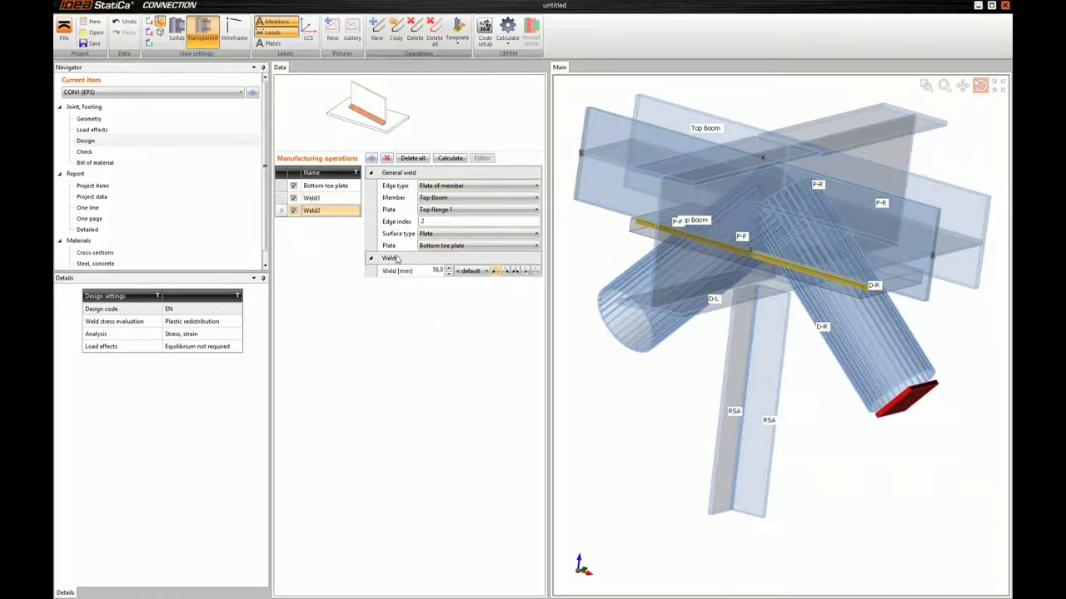
pyautogui.click(457, 209)
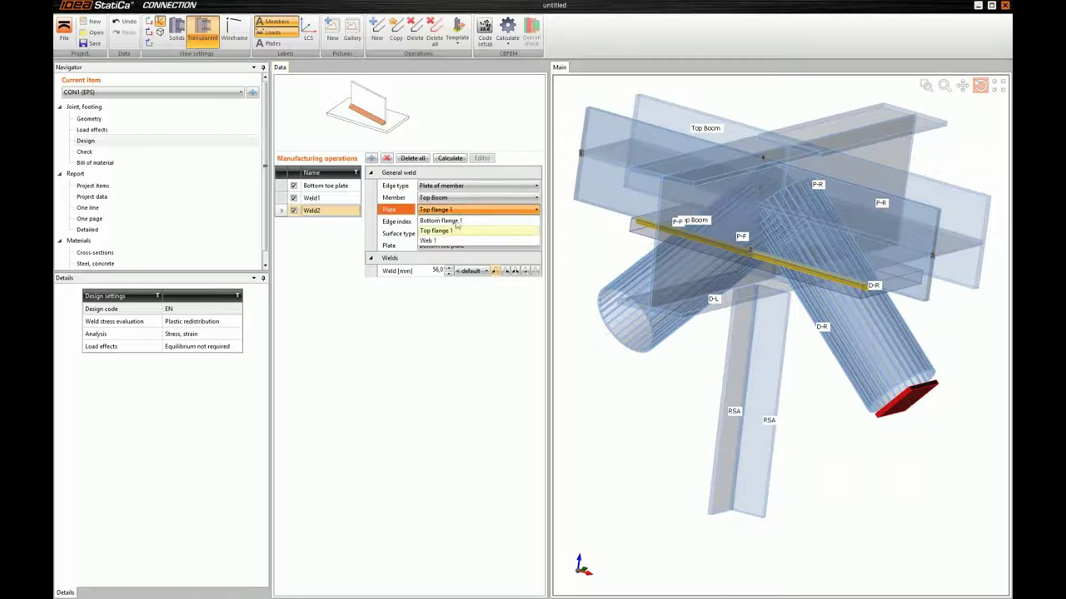
pyautogui.click(442, 221)
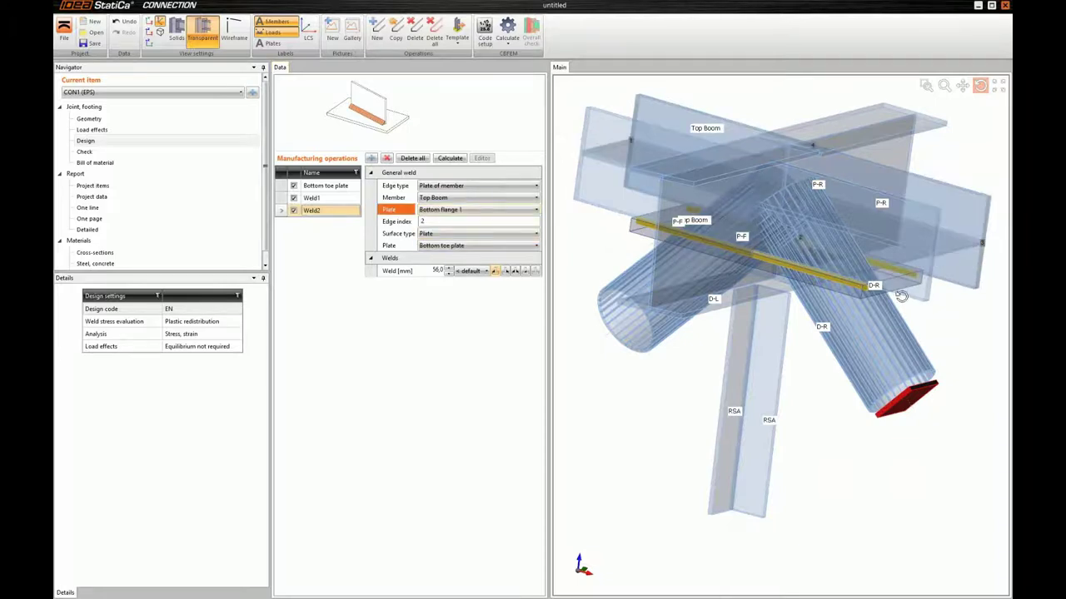
# Step: Set the throat thickness of both the bottom flange weld and the top flange weld to 5.6 mm
pyautogui.moveTo(891, 300); pyautogui.dragTo(633, 209)
pyautogui.click(175, 33)
pyautogui.click(437, 271)
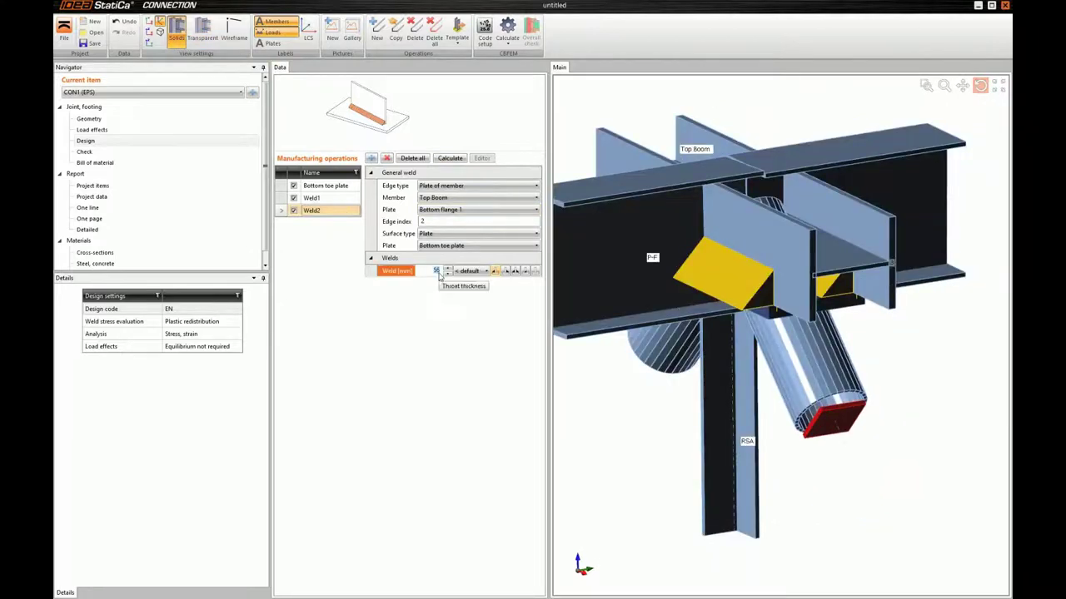
pyautogui.write('5.6')
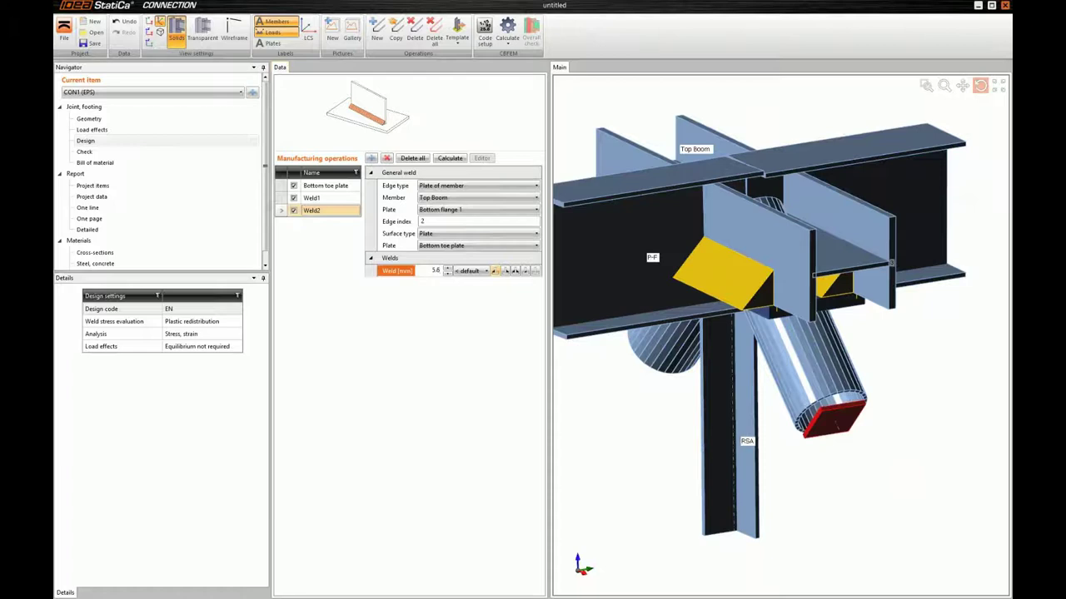
pyautogui.press('Return')
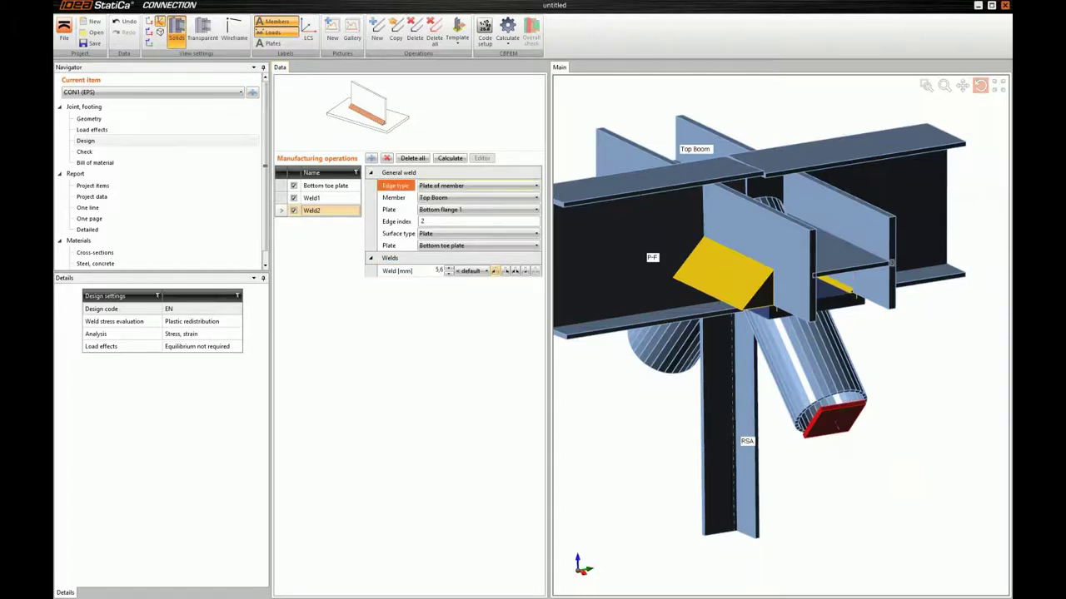
pyautogui.click(332, 205)
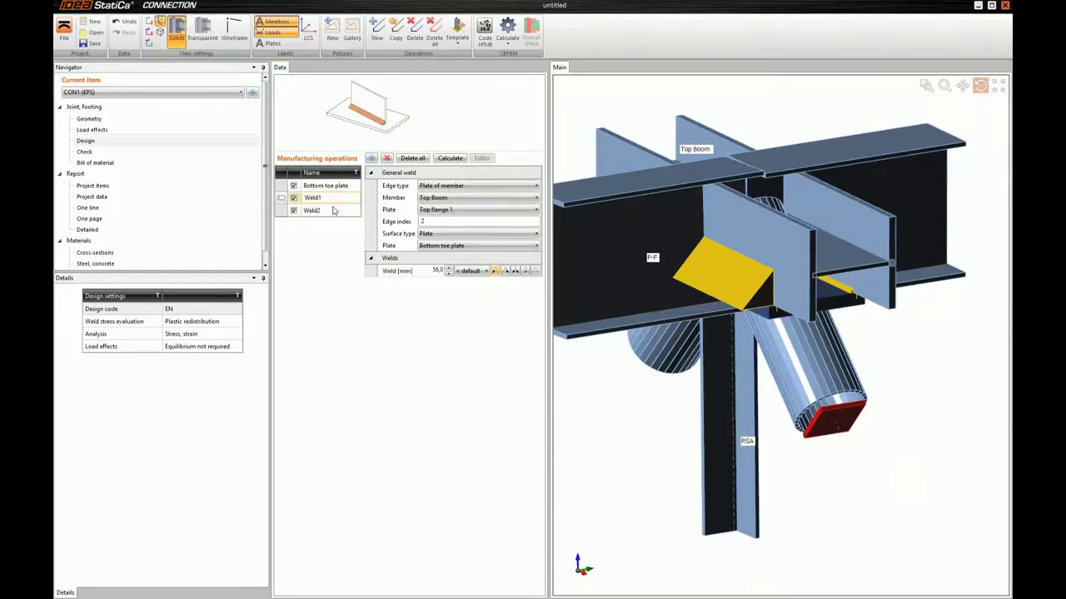
pyautogui.click(434, 270)
pyautogui.write('5,6')
pyautogui.press('Return')
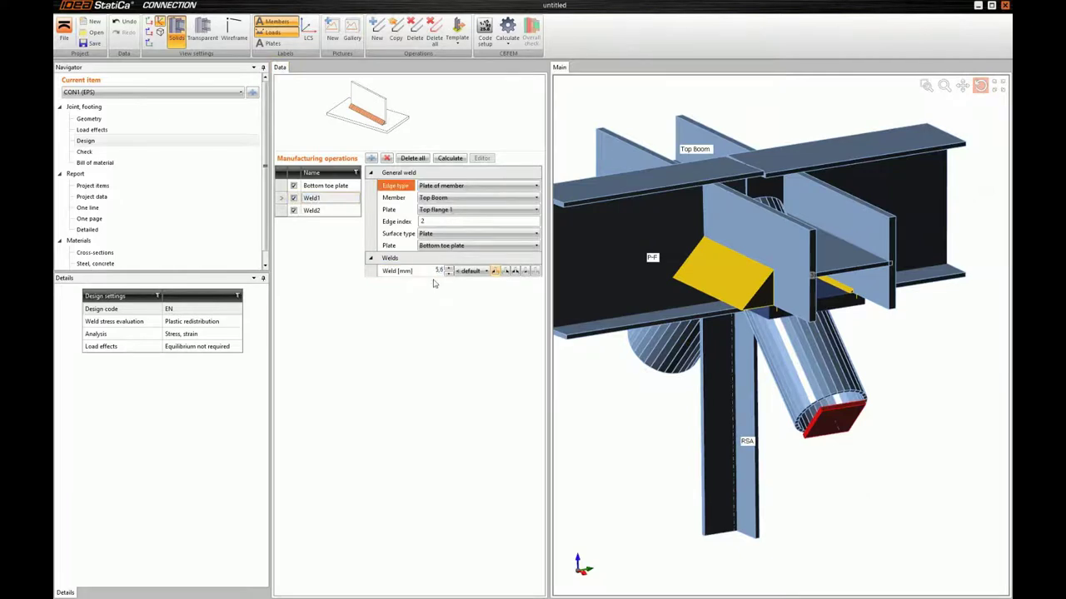
# Step: Switch the Bottom flange 1 weld to the opposite side of its plate edge
pyautogui.moveTo(792, 301); pyautogui.dragTo(832, 286)
pyautogui.click(333, 210)
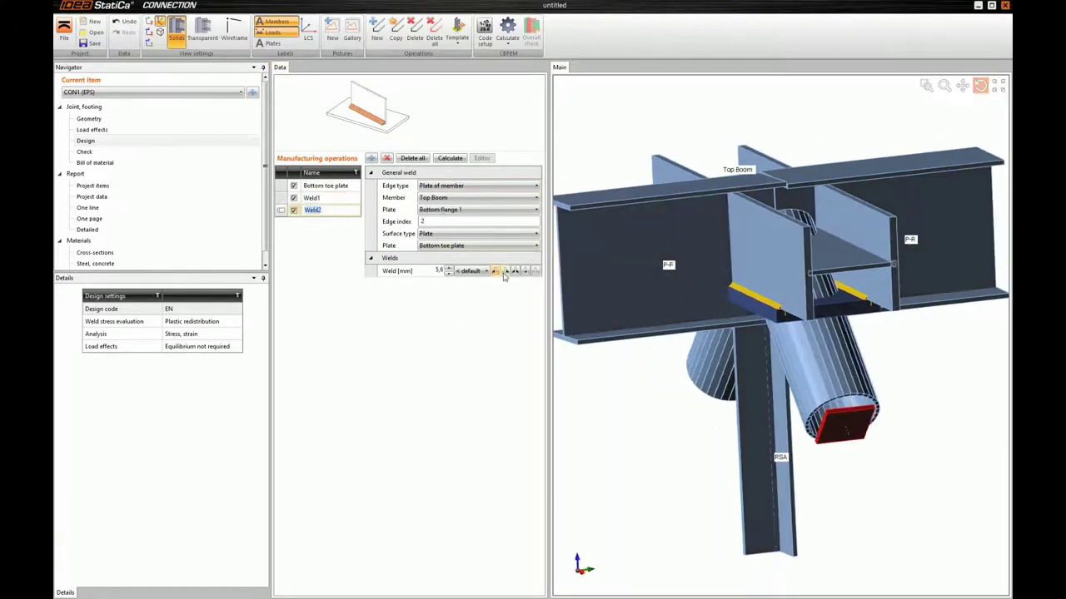
pyautogui.click(505, 273)
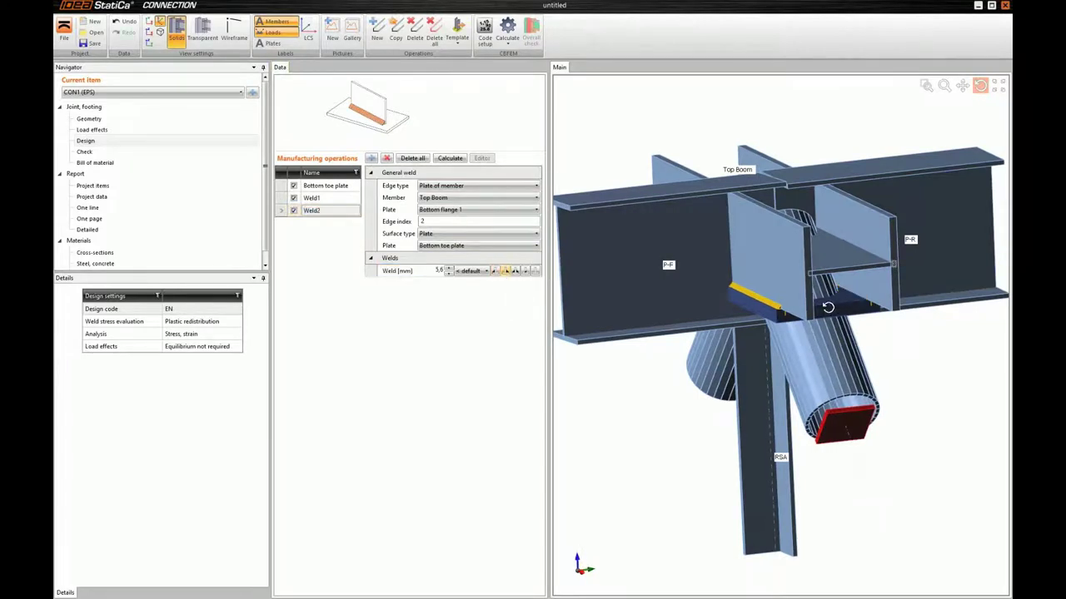
pyautogui.moveTo(827, 307)
pyautogui.mouseDown()
pyautogui.moveTo(808, 305)
pyautogui.moveTo(844, 307)
pyautogui.mouseUp()
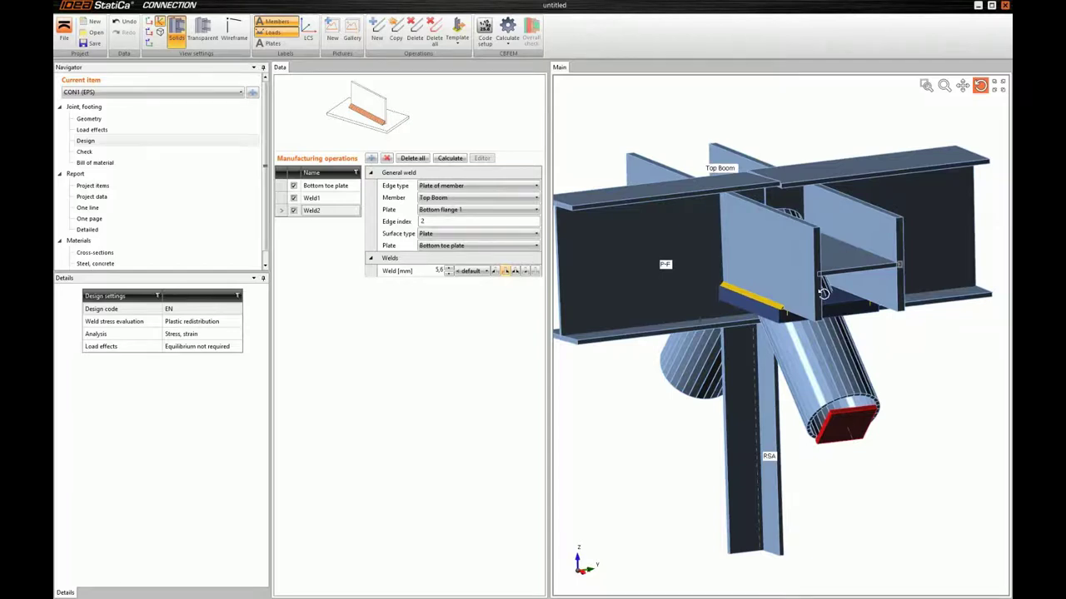
pyautogui.moveTo(734, 251); pyautogui.dragTo(761, 219)
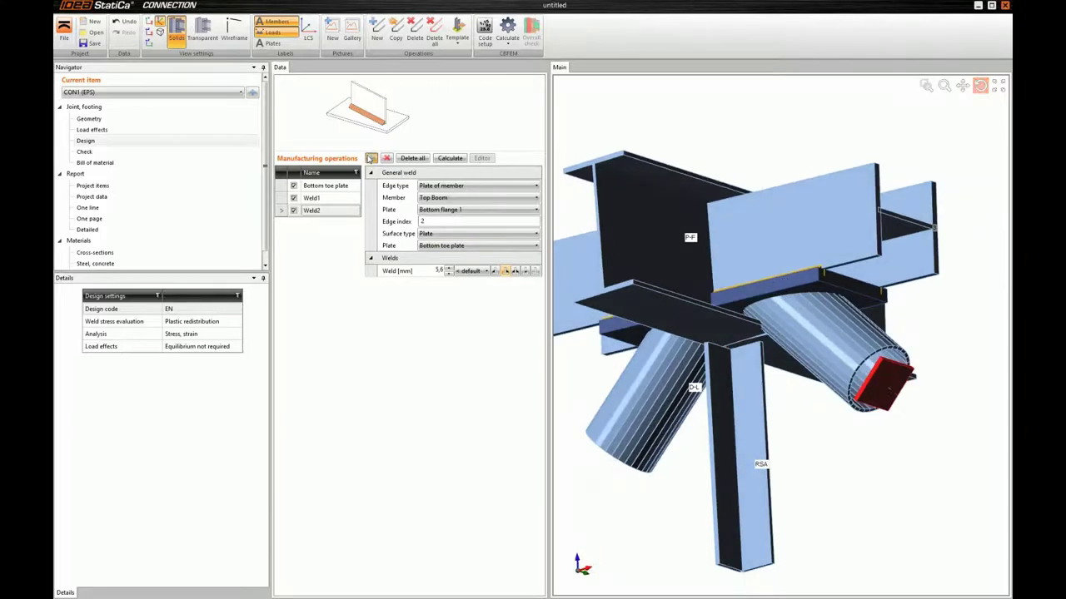
# Step: Add a member cut for D-R with cutting type Plate, cut by the Bottom toe plate
pyautogui.click(369, 159)
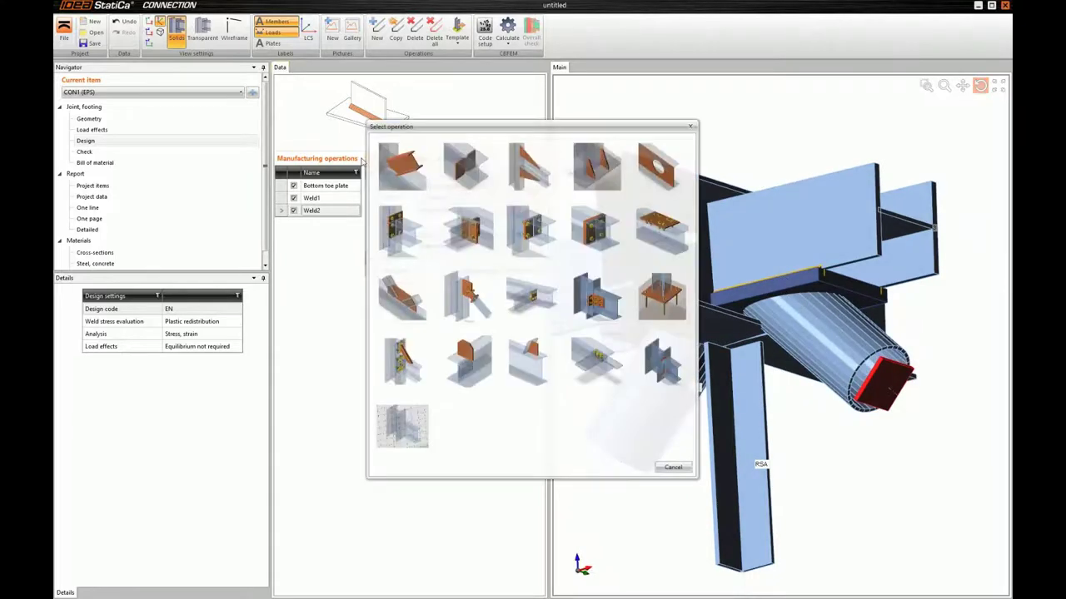
pyautogui.click(403, 166)
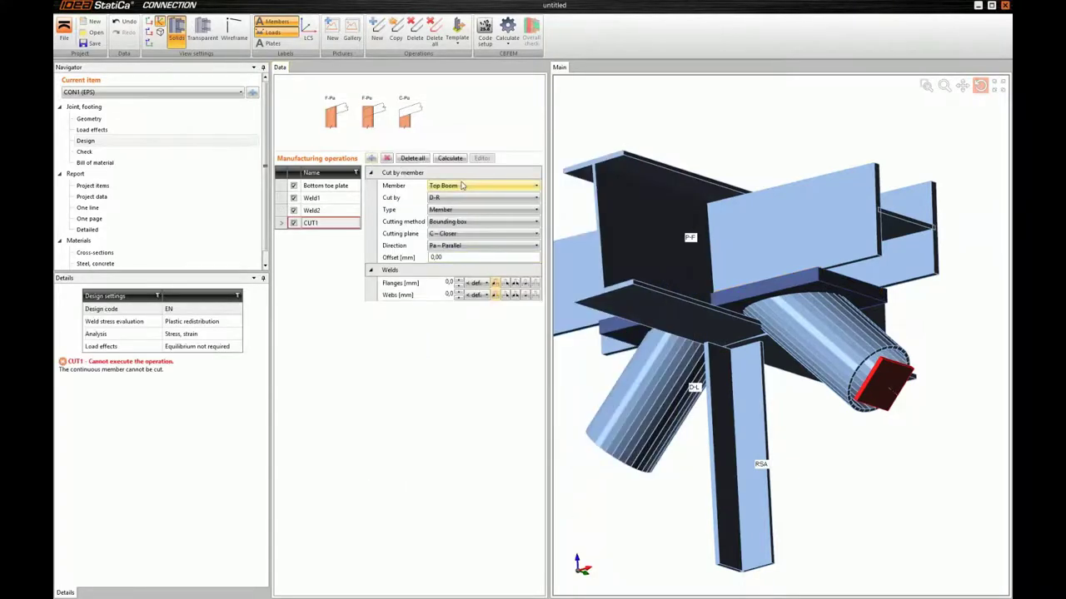
pyautogui.click(463, 185)
pyautogui.click(450, 210)
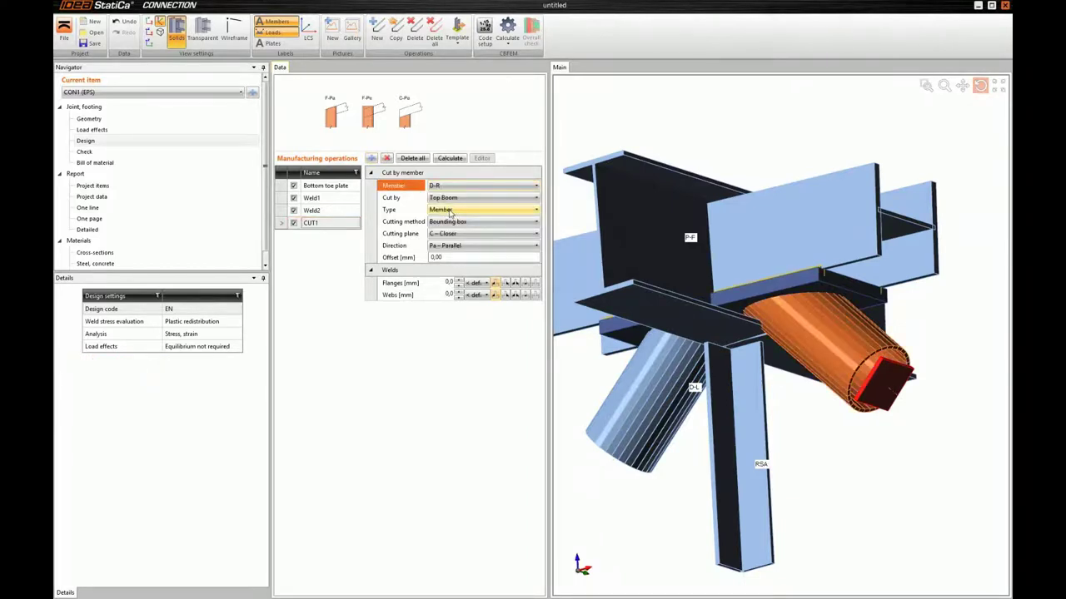
pyautogui.click(450, 211)
pyautogui.click(448, 231)
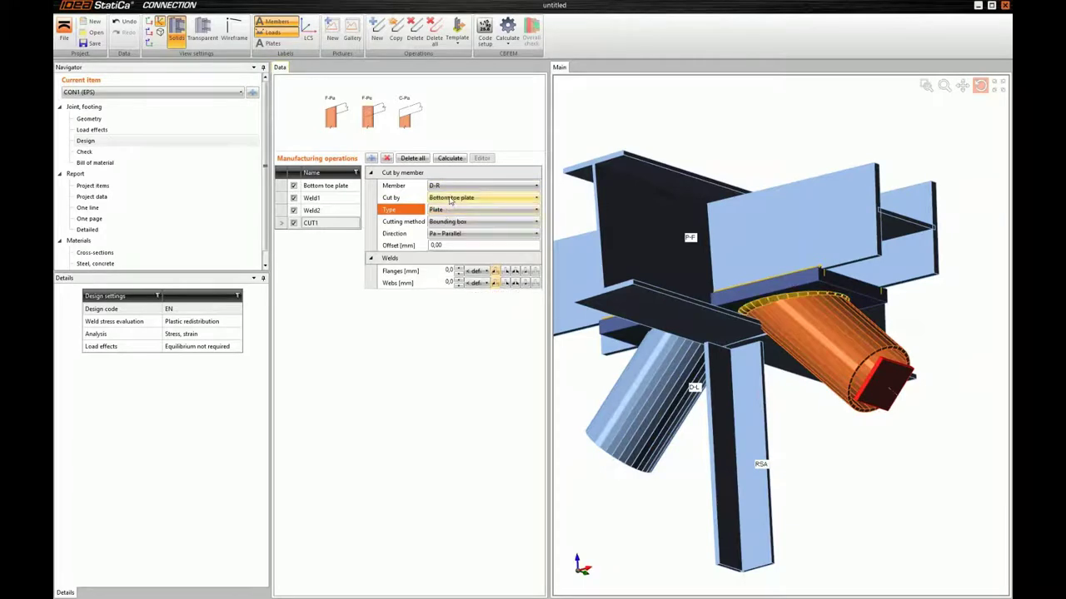
pyautogui.moveTo(804, 298); pyautogui.dragTo(764, 341)
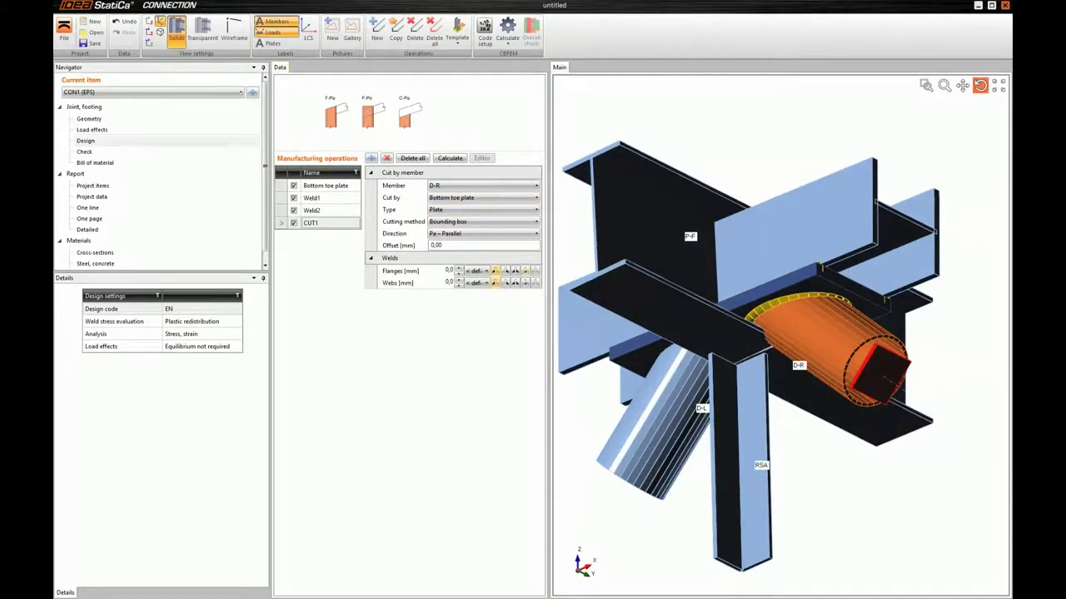
# Step: Set the D-R cut's cutting method to Surface and its flange and web welds to 7 mm
pyautogui.click(483, 221)
pyautogui.click(453, 240)
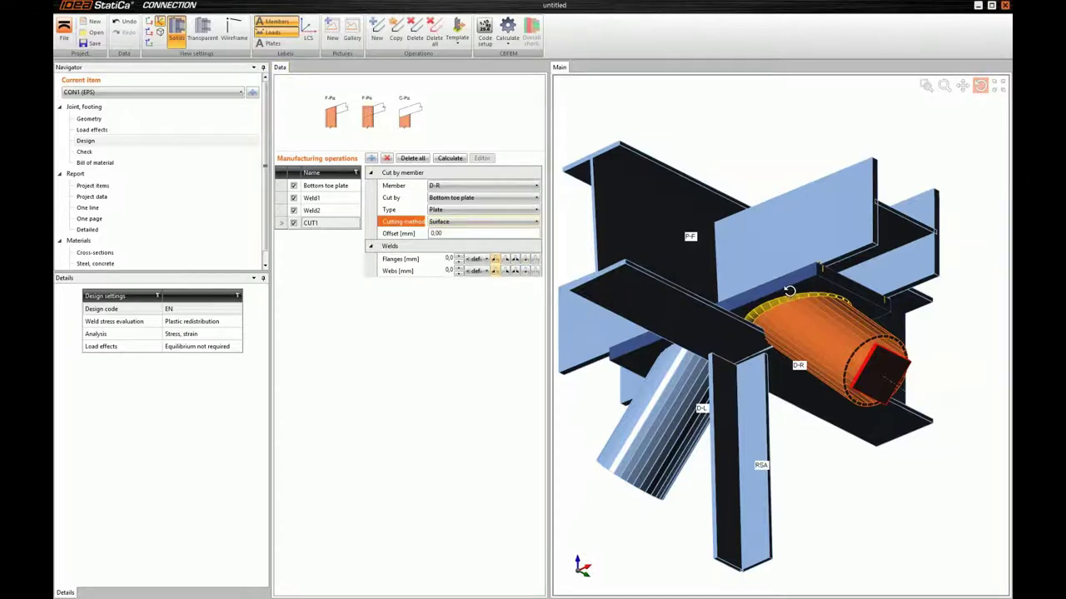
pyautogui.click(449, 259)
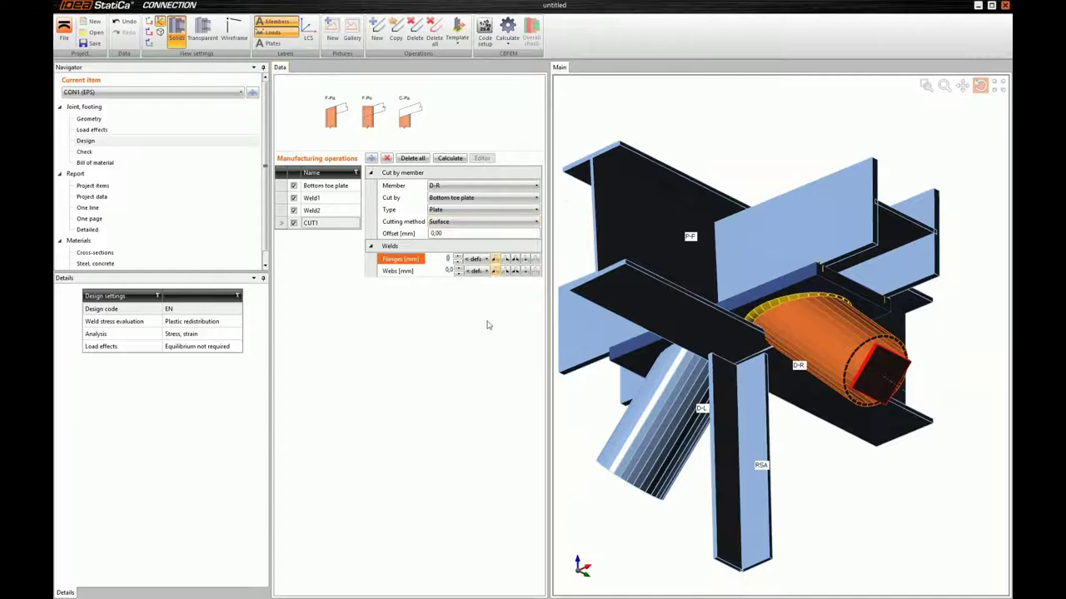
pyautogui.write('7')
pyautogui.click(449, 270)
pyautogui.write('7')
pyautogui.press('Return')
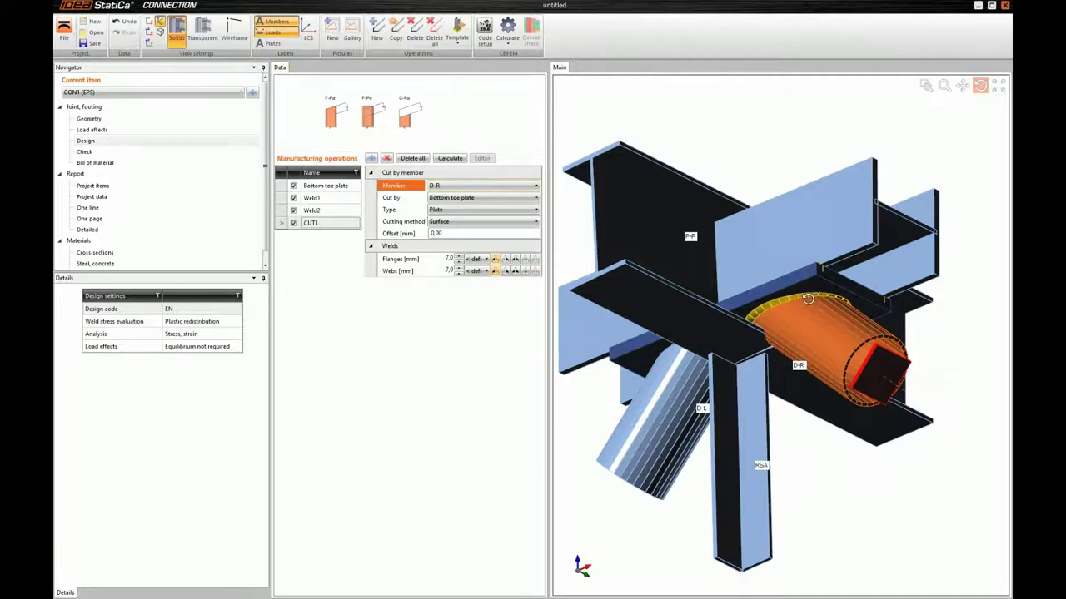
pyautogui.moveTo(809, 300); pyautogui.dragTo(807, 320)
# Step: Copy the D-R cut and assign the copy to member D-L
pyautogui.moveTo(642, 278); pyautogui.dragTo(602, 138)
pyautogui.click(394, 32)
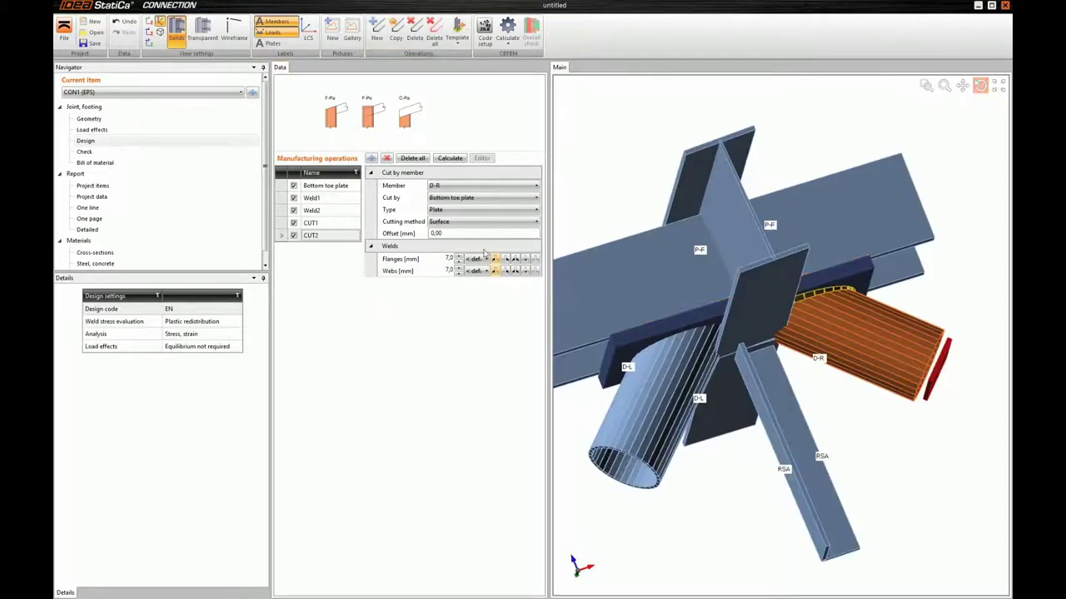
pyautogui.click(449, 186)
pyautogui.click(449, 185)
pyautogui.click(439, 216)
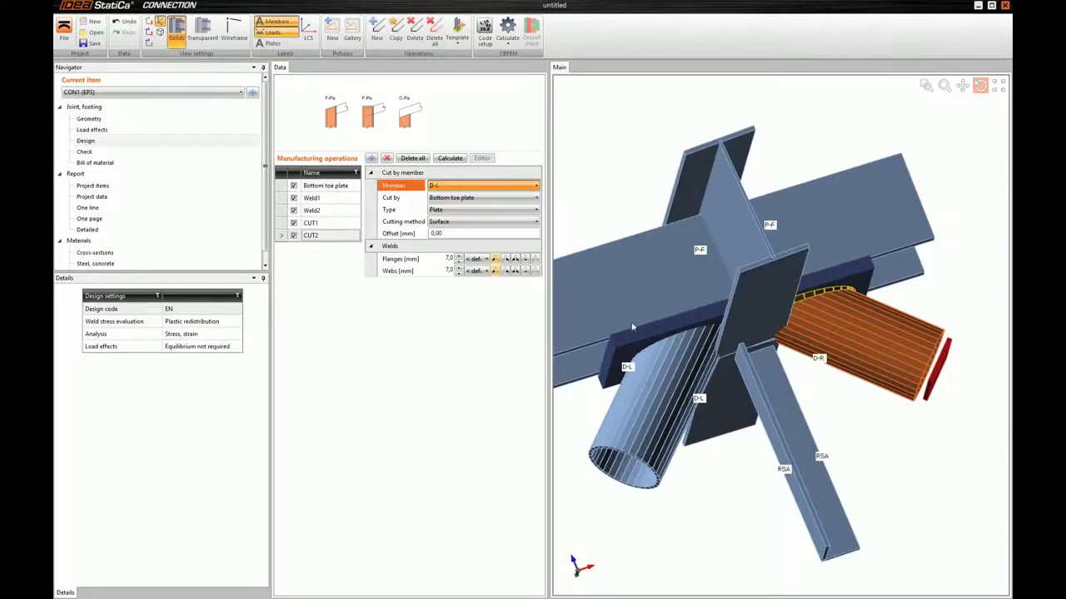
pyautogui.moveTo(702, 373); pyautogui.dragTo(655, 374)
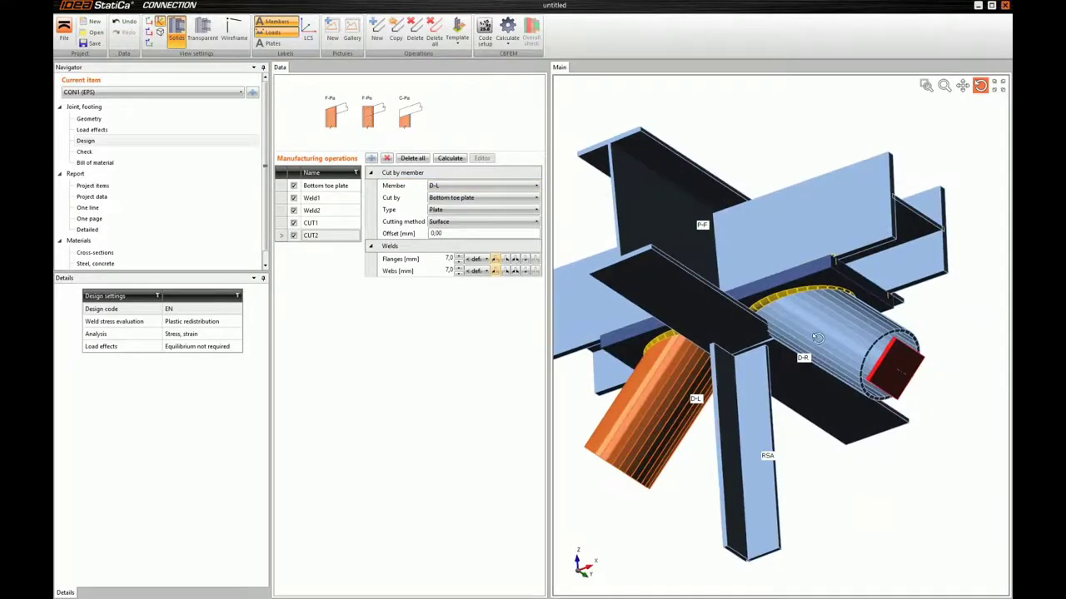
pyautogui.moveTo(809, 299); pyautogui.dragTo(815, 322)
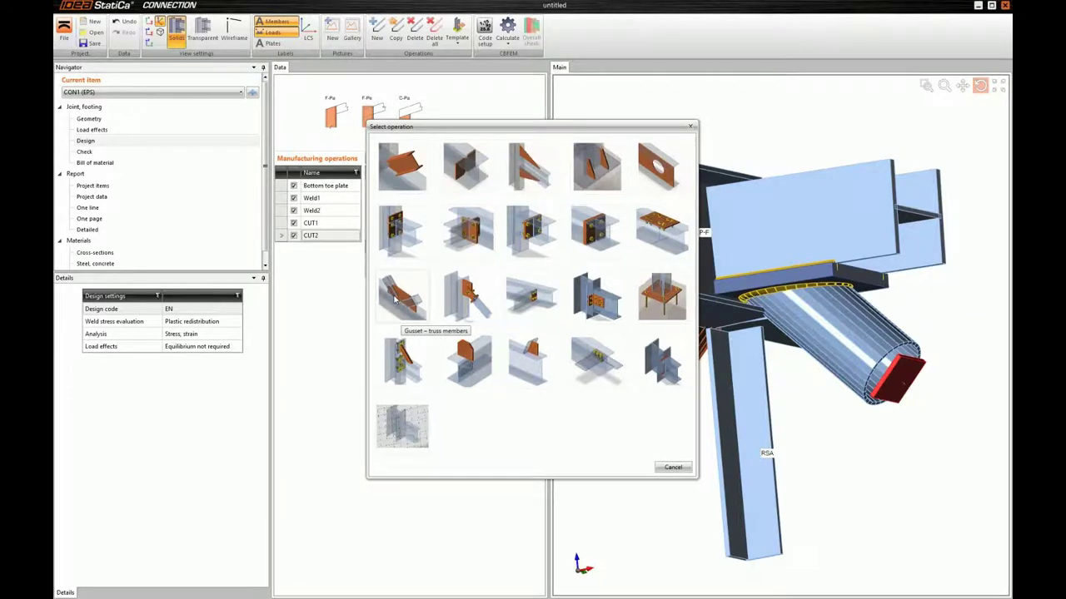
# Step: Add a rectangular stiffening plate at the joint and rotate it 90° about X
pyautogui.click(466, 360)
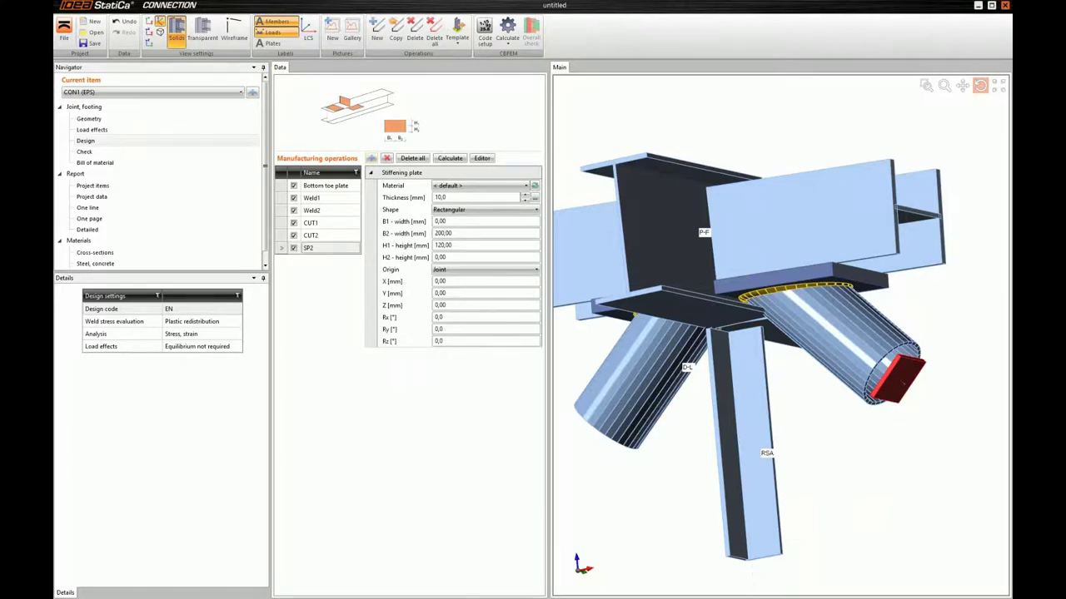
pyautogui.click(203, 36)
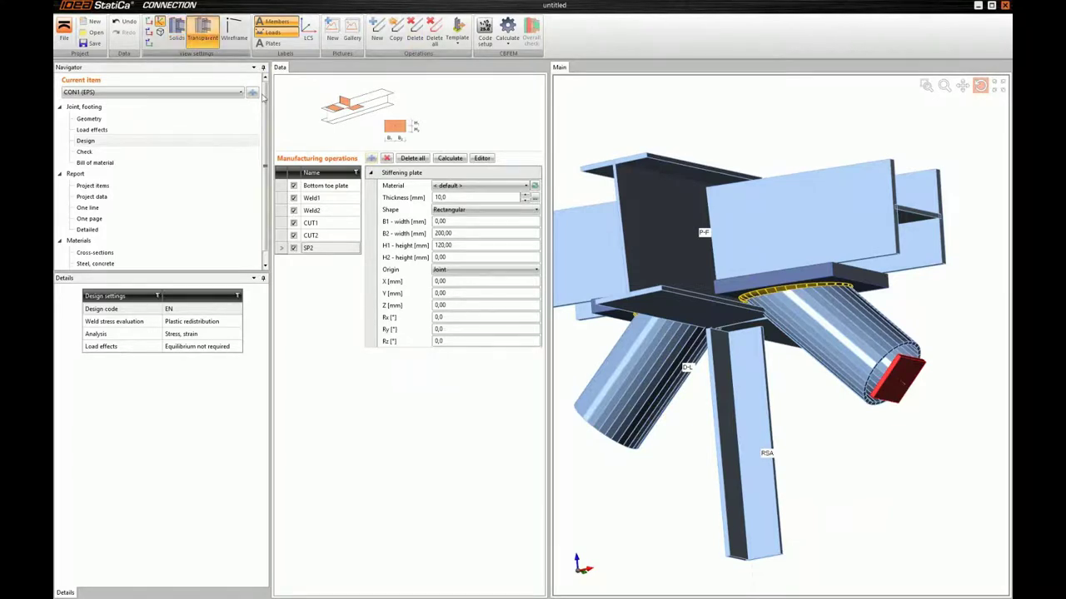
pyautogui.click(453, 319)
pyautogui.write('90')
pyautogui.press('Tab')
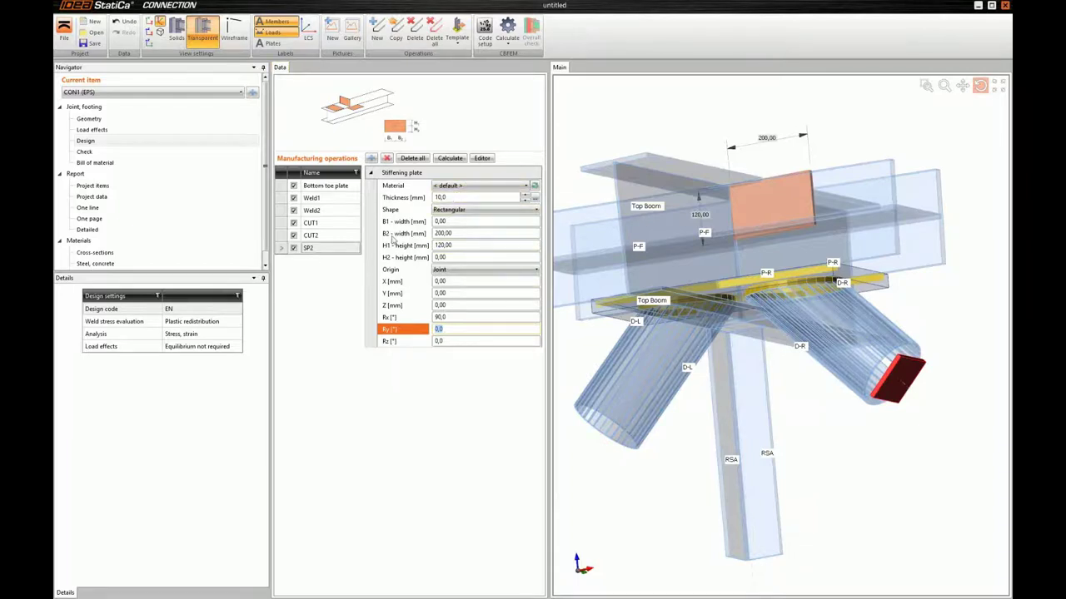
# Step: Size the new stiffening plate with B1 and B2 widths of 270 mm, H1 height 0 and H2 height 370 mm
pyautogui.click(468, 222)
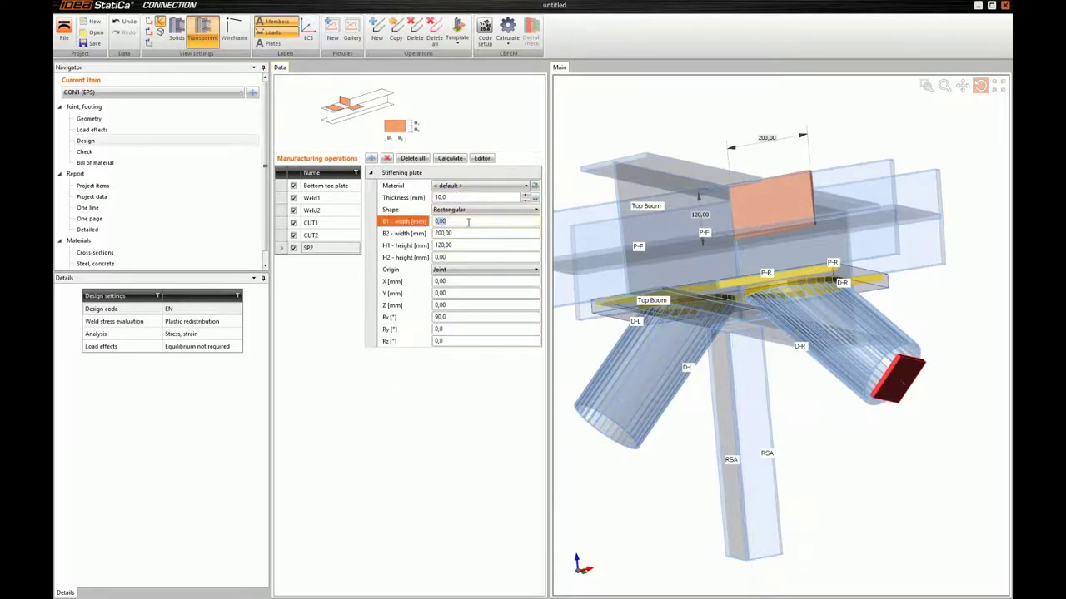
pyautogui.write('270')
pyautogui.press('Tab')
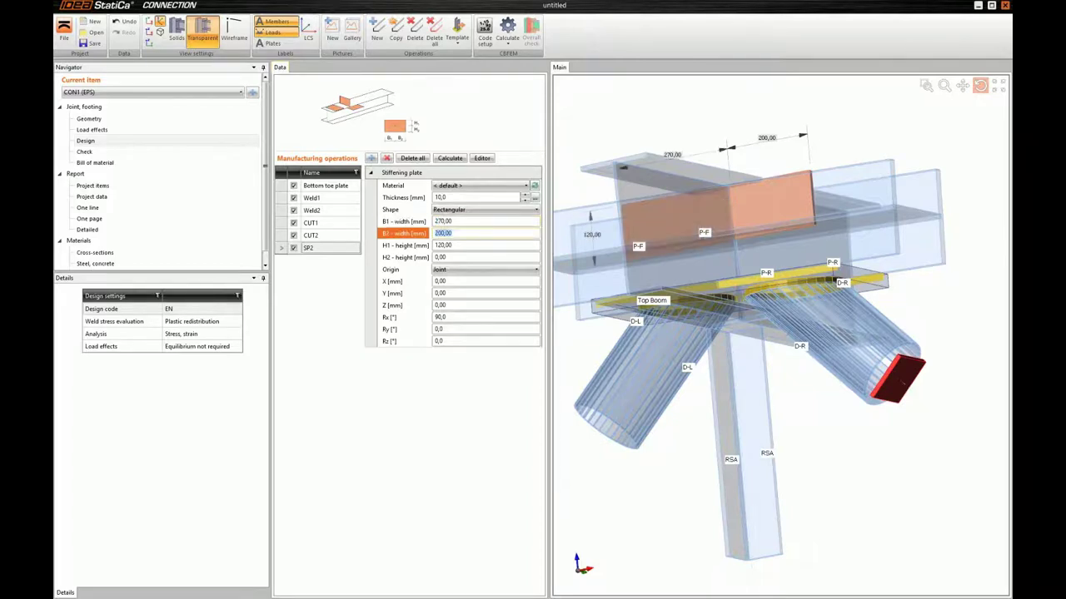
pyautogui.write('270')
pyautogui.press('Tab')
pyautogui.write('0')
pyautogui.press('Tab')
pyautogui.write('370')
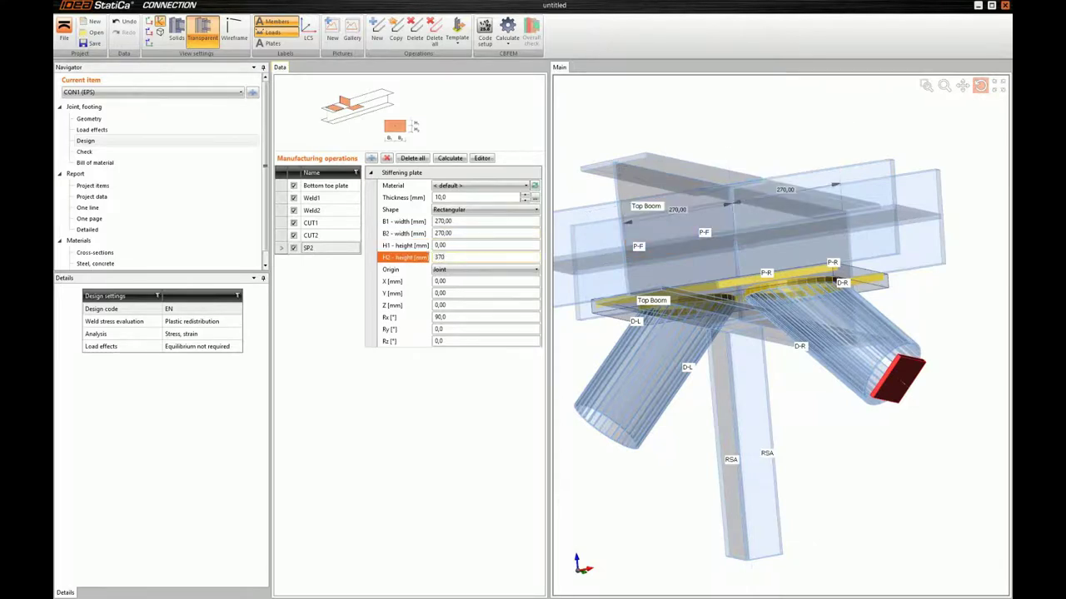
pyautogui.press('Tab')
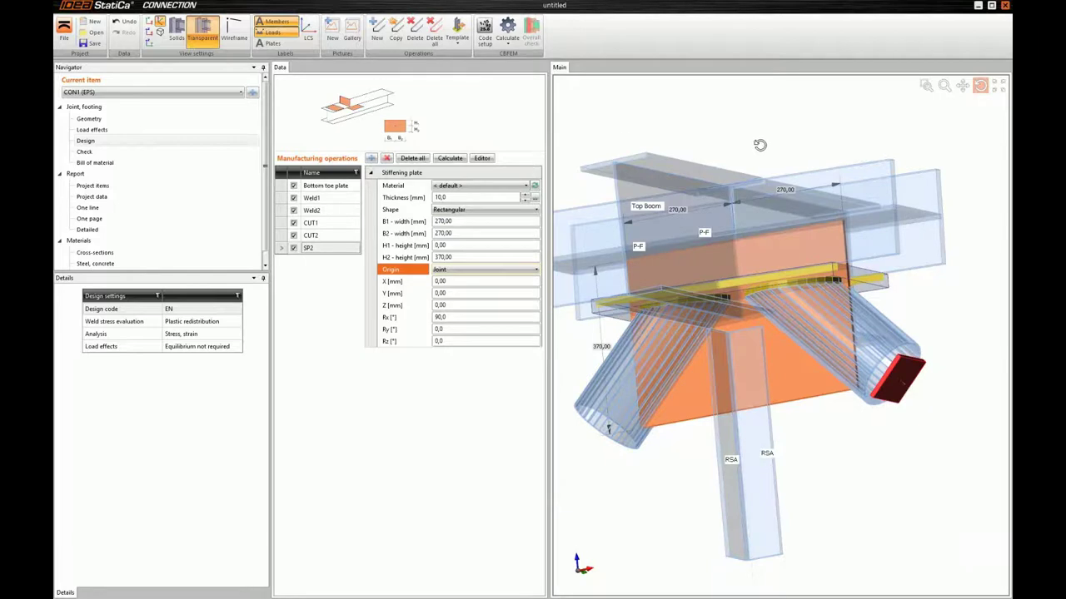
# Step: Rename the new stiffening plate as Gusset
pyautogui.click(338, 247)
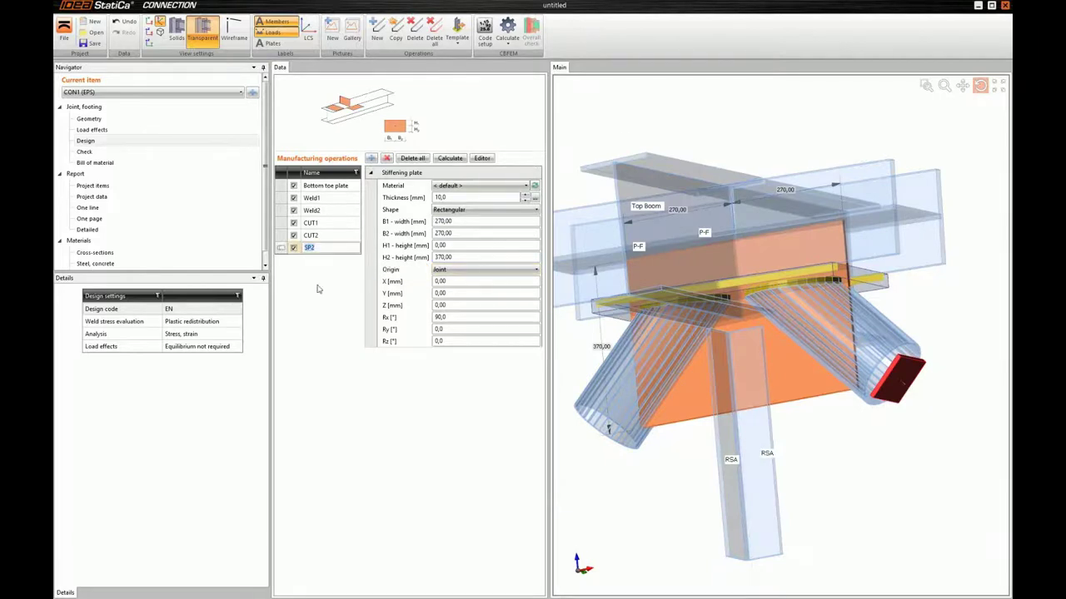
pyautogui.write('Gusset')
pyautogui.press('Return')
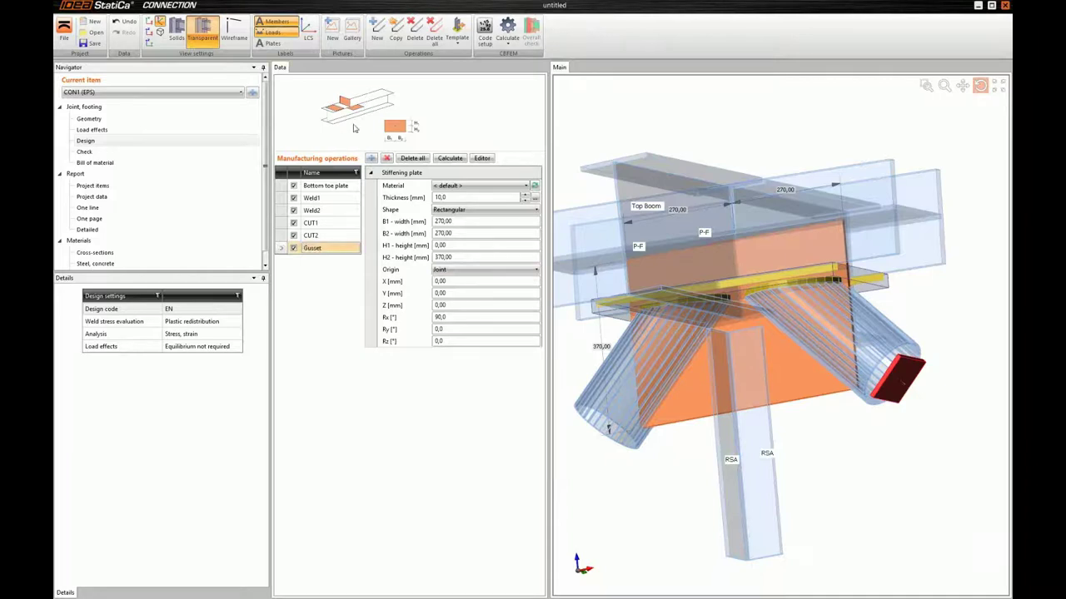
# Step: Show the model as solids and add a cut of plate operation with Gusset as the modified plate
pyautogui.click(170, 29)
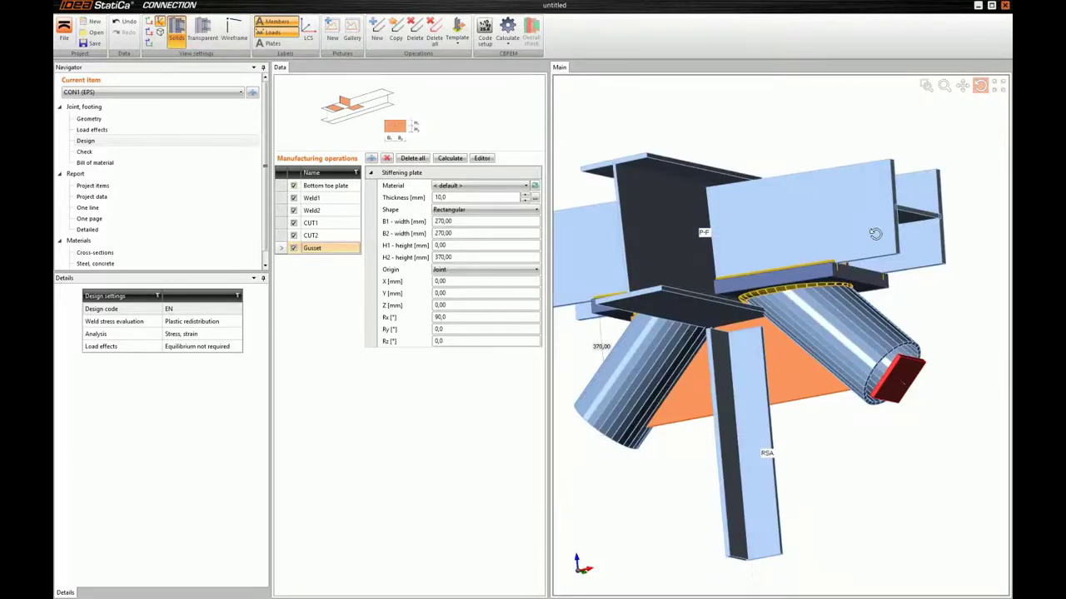
pyautogui.moveTo(878, 233); pyautogui.dragTo(875, 234)
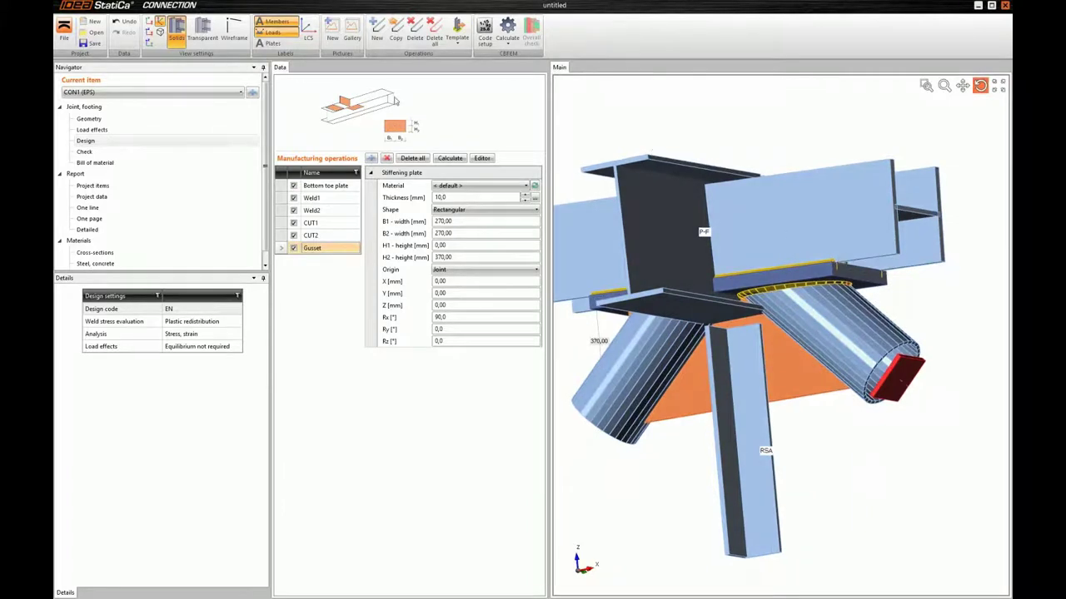
pyautogui.click(371, 159)
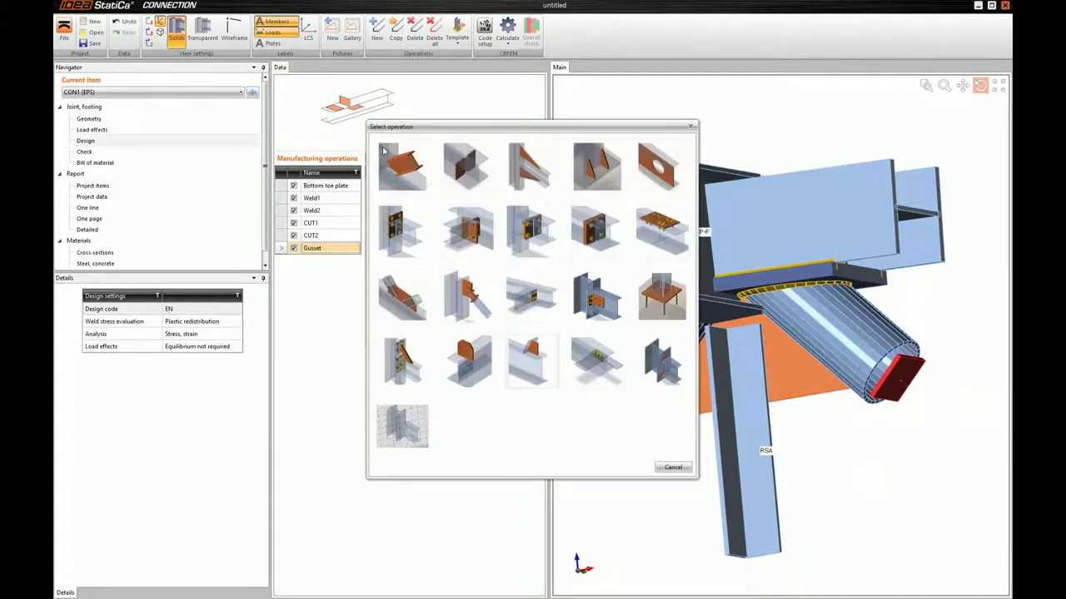
pyautogui.click(388, 154)
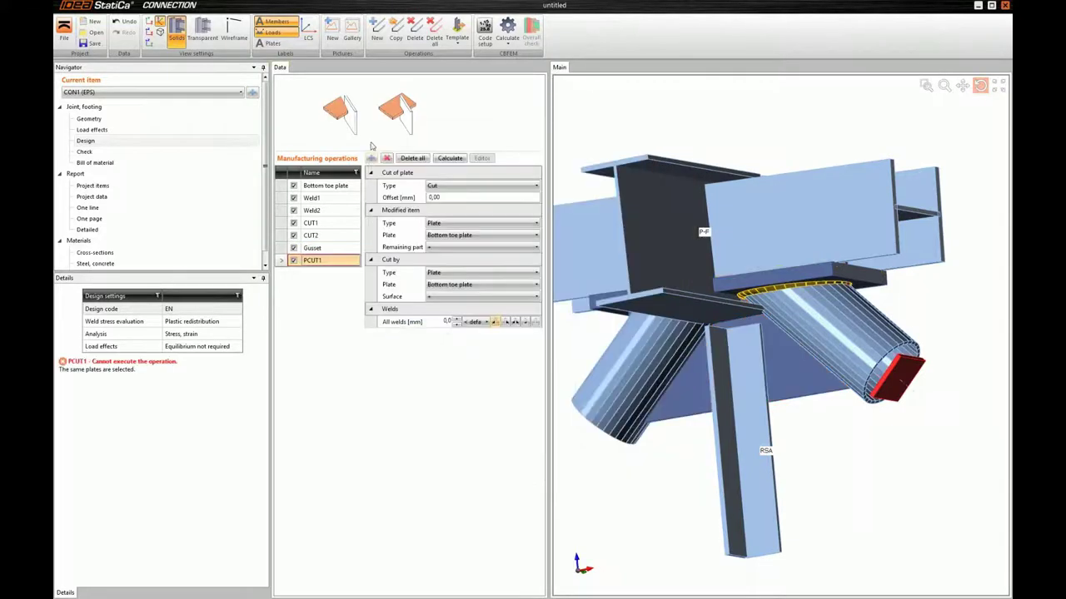
pyautogui.click(438, 236)
pyautogui.click(491, 260)
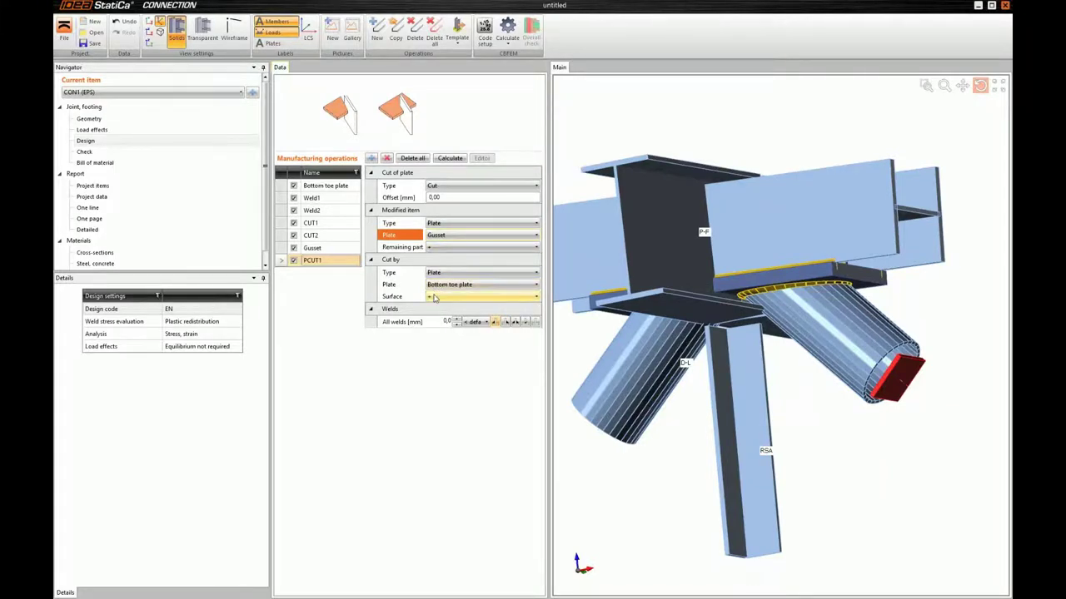
# Step: Give the cut of the Gusset by the Bottom toe plate 4.2 mm welds
pyautogui.click(434, 299)
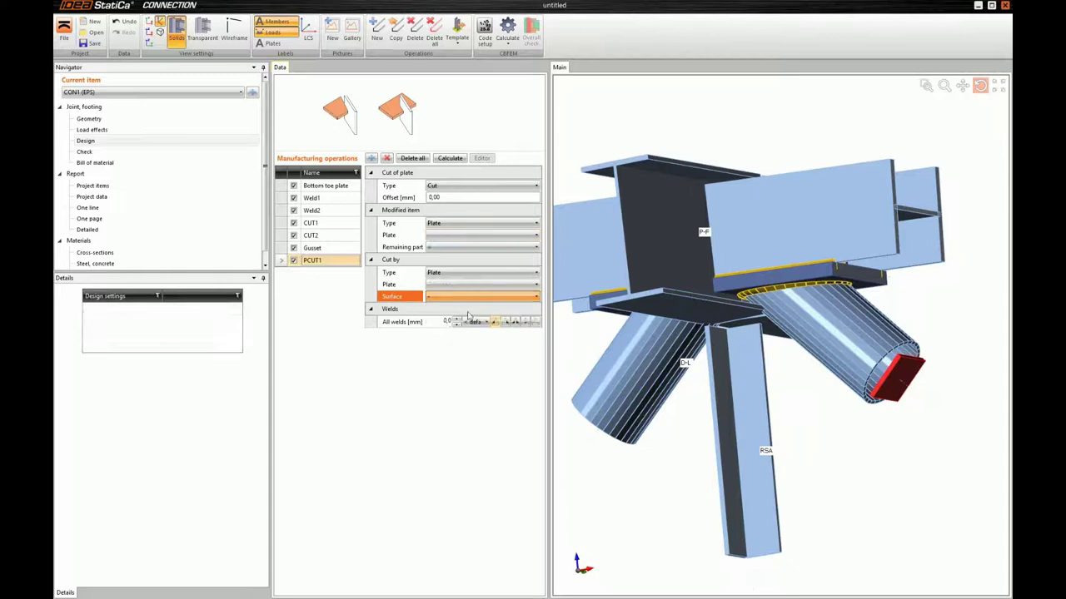
pyautogui.click(468, 316)
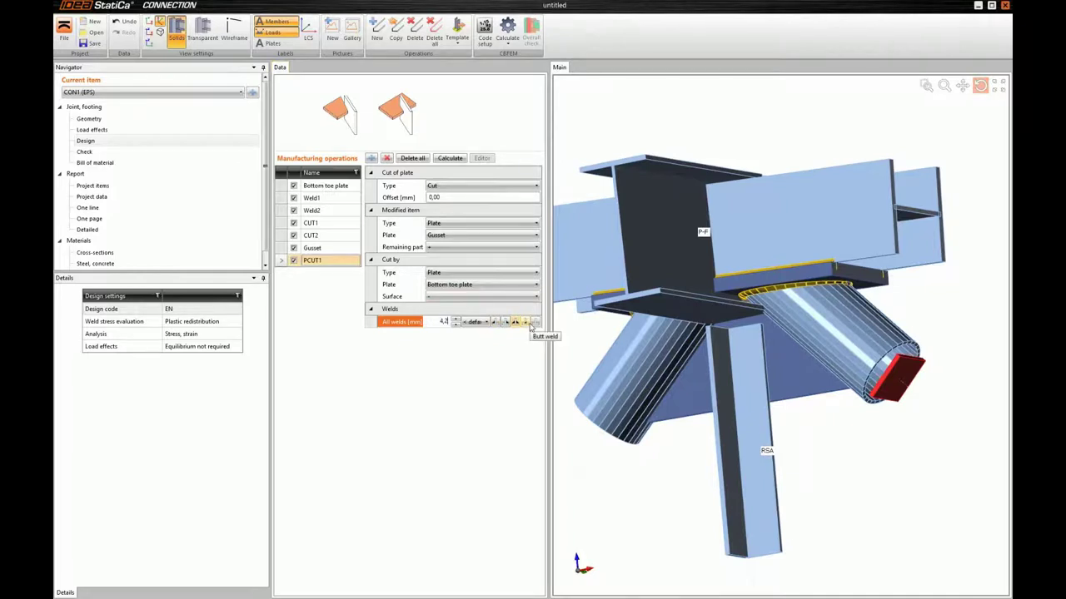
pyautogui.click(531, 327)
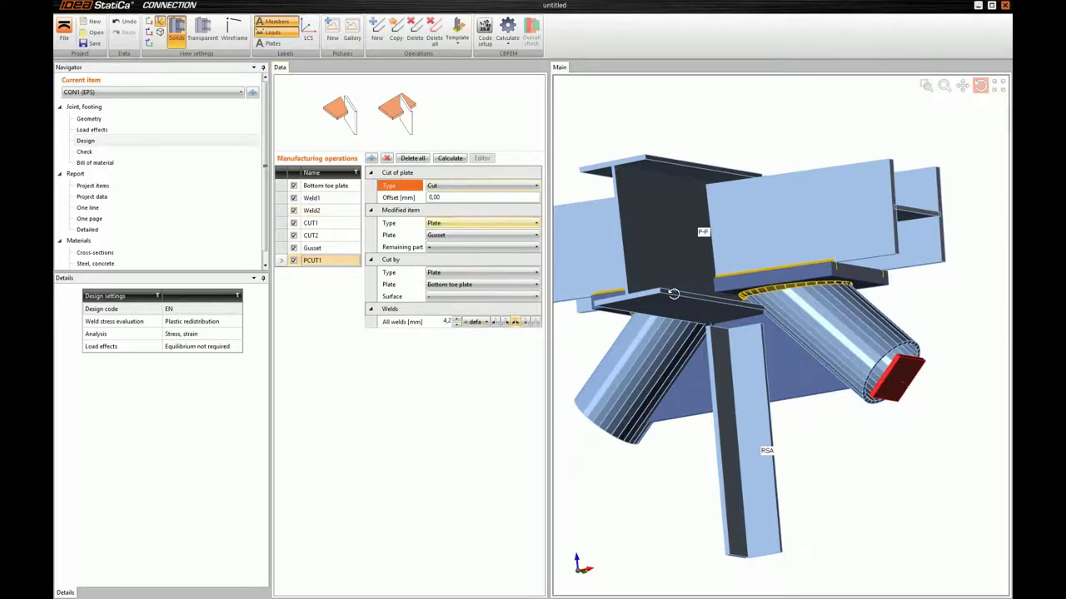
# Step: Copy the gusset cut and make the copy cut by member D-R with the Surface cutting method
pyautogui.moveTo(664, 257); pyautogui.dragTo(616, 251)
pyautogui.click(372, 157)
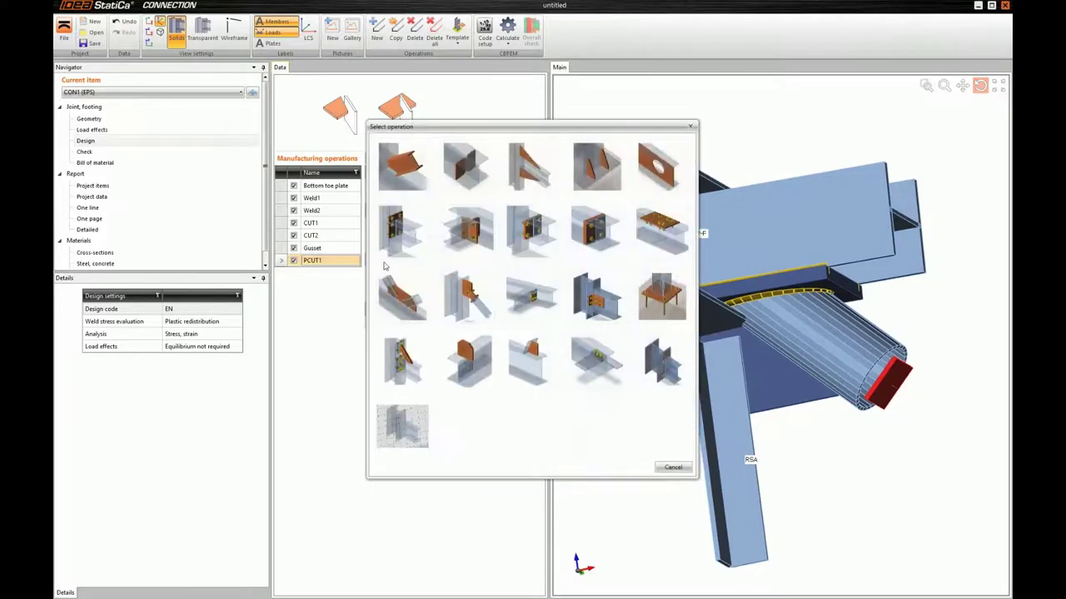
pyautogui.click(669, 461)
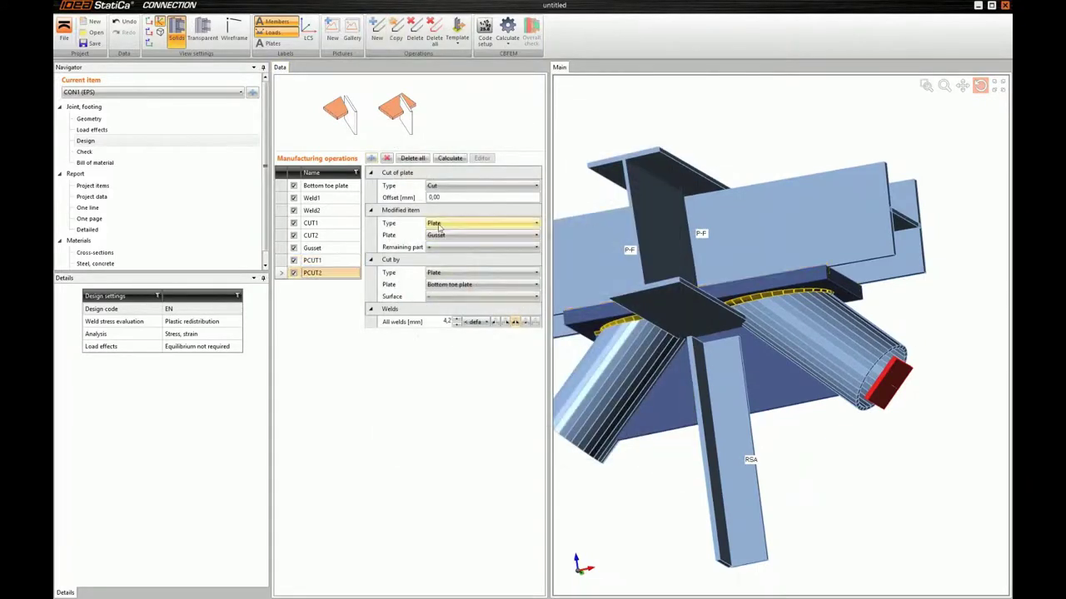
pyautogui.click(446, 274)
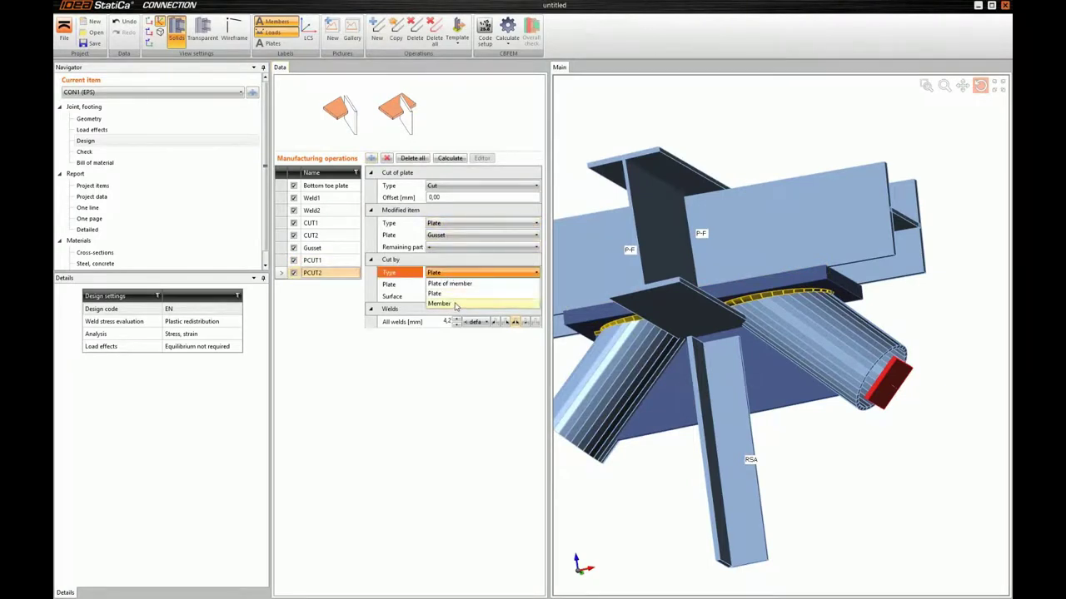
pyautogui.click(468, 302)
pyautogui.click(469, 298)
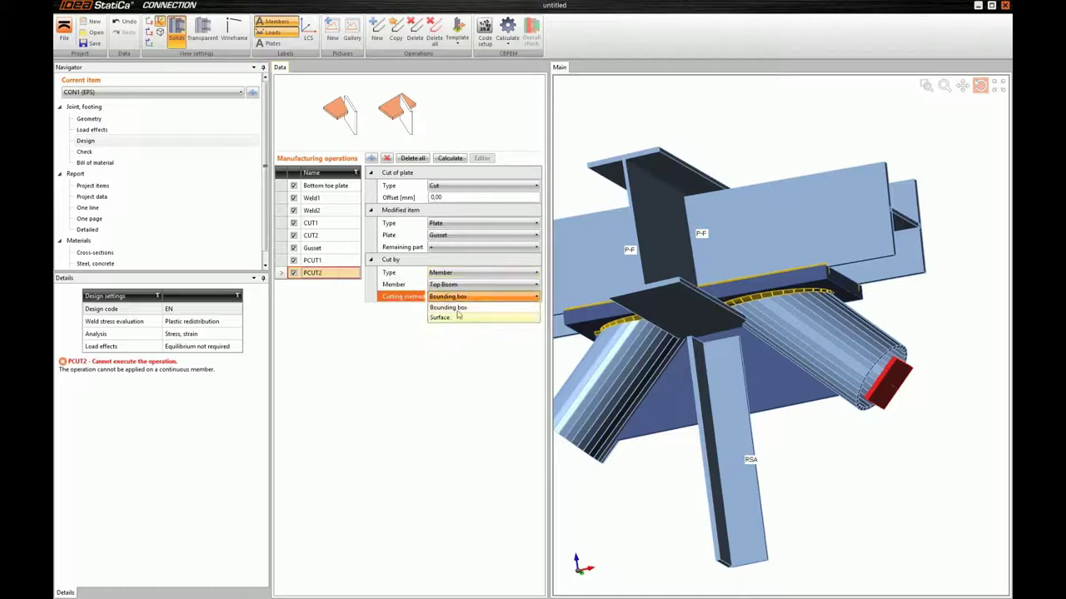
pyautogui.click(458, 318)
pyautogui.click(468, 286)
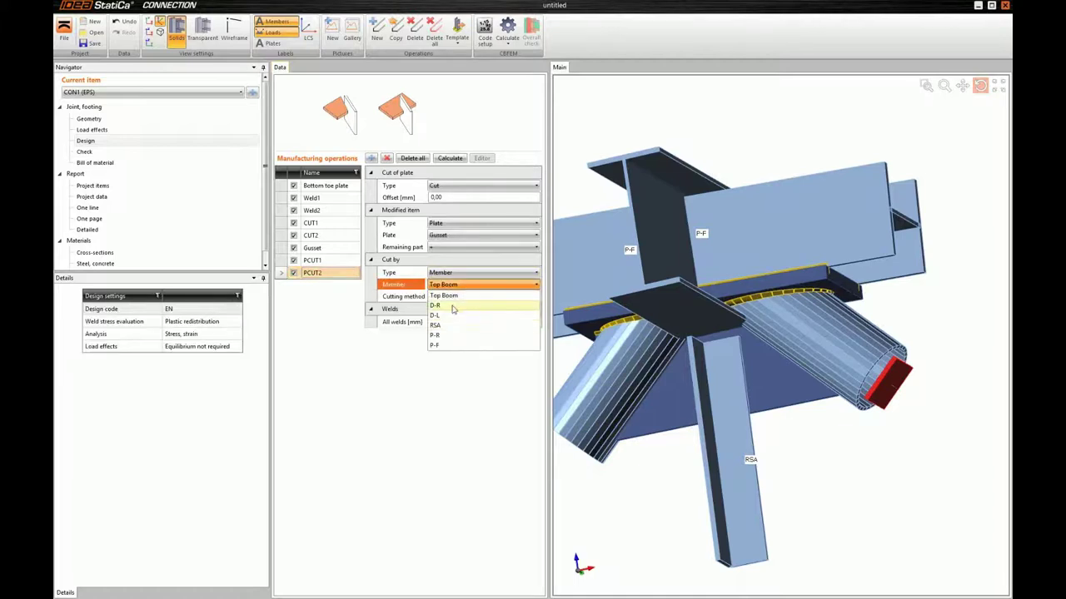
pyautogui.click(453, 308)
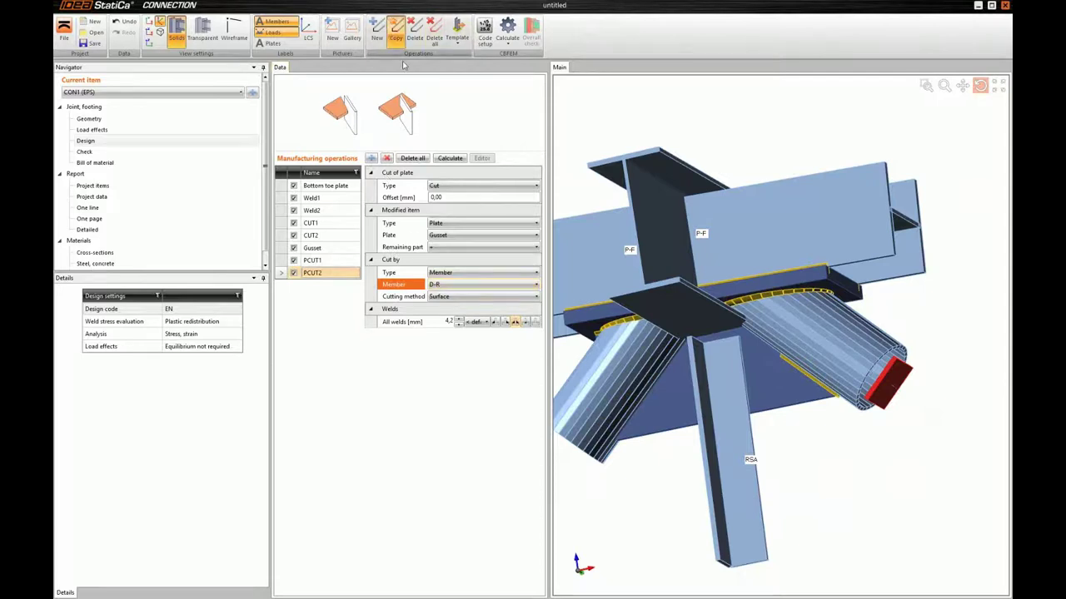
# Step: Copy the D-R cut of the Gusset and set D-L as the cutting member
pyautogui.click(377, 31)
pyautogui.click(483, 284)
pyautogui.click(453, 319)
# Step: Add a fin plate operation with M20 8.8 bolts
pyautogui.moveTo(654, 327); pyautogui.dragTo(725, 249)
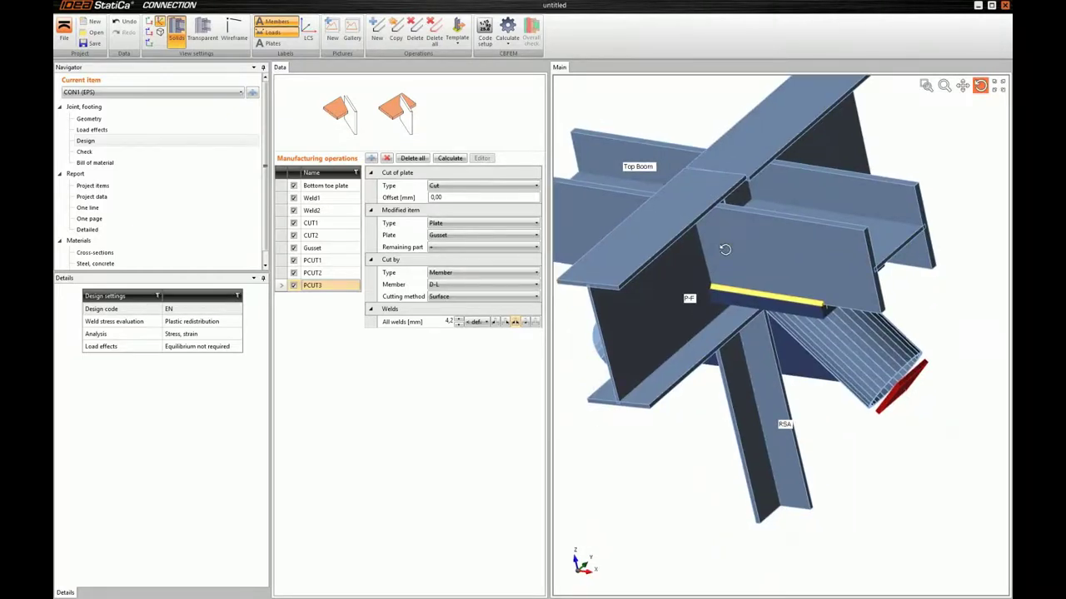
pyautogui.moveTo(885, 116); pyautogui.dragTo(756, 276)
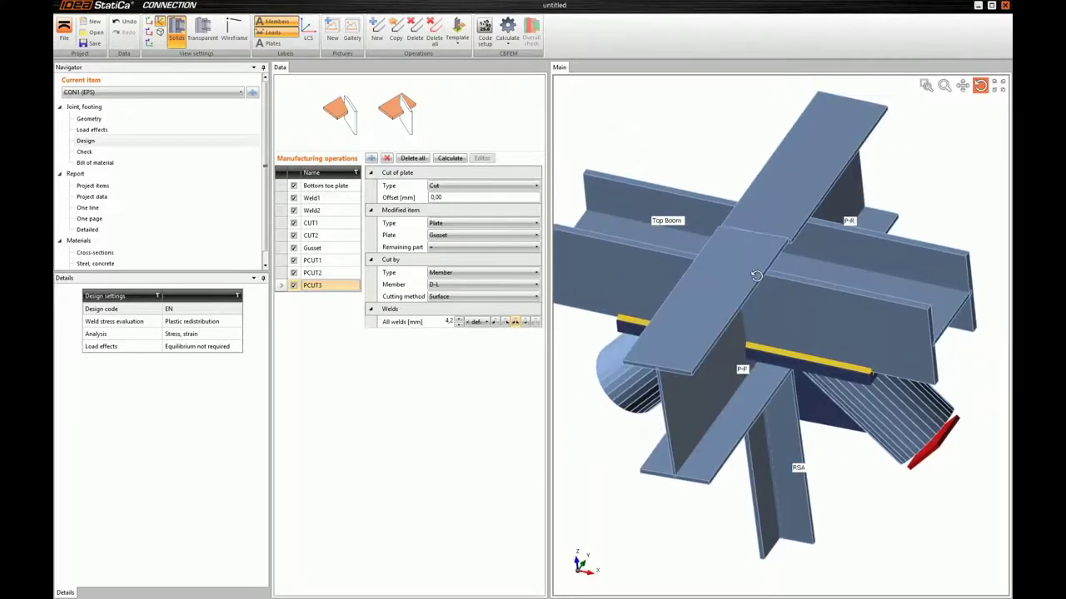
pyautogui.click(372, 158)
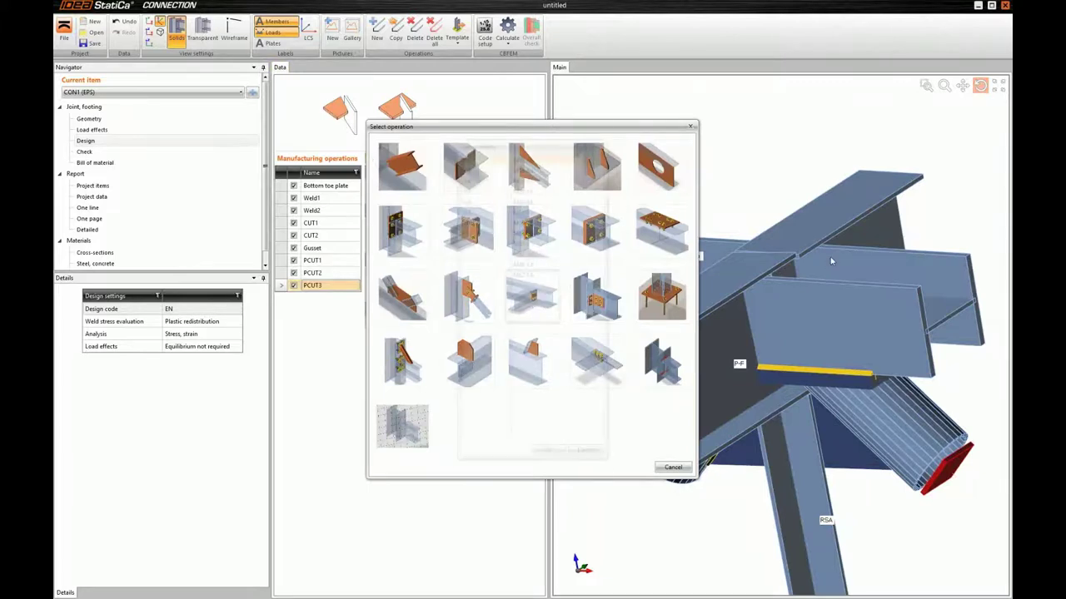
pyautogui.click(530, 166)
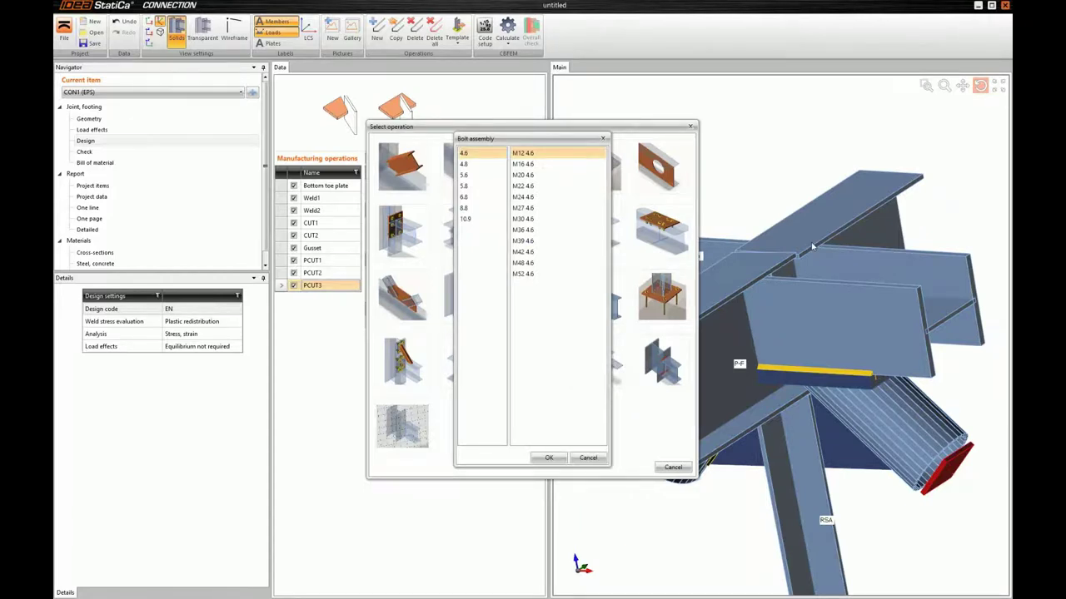
pyautogui.click(478, 208)
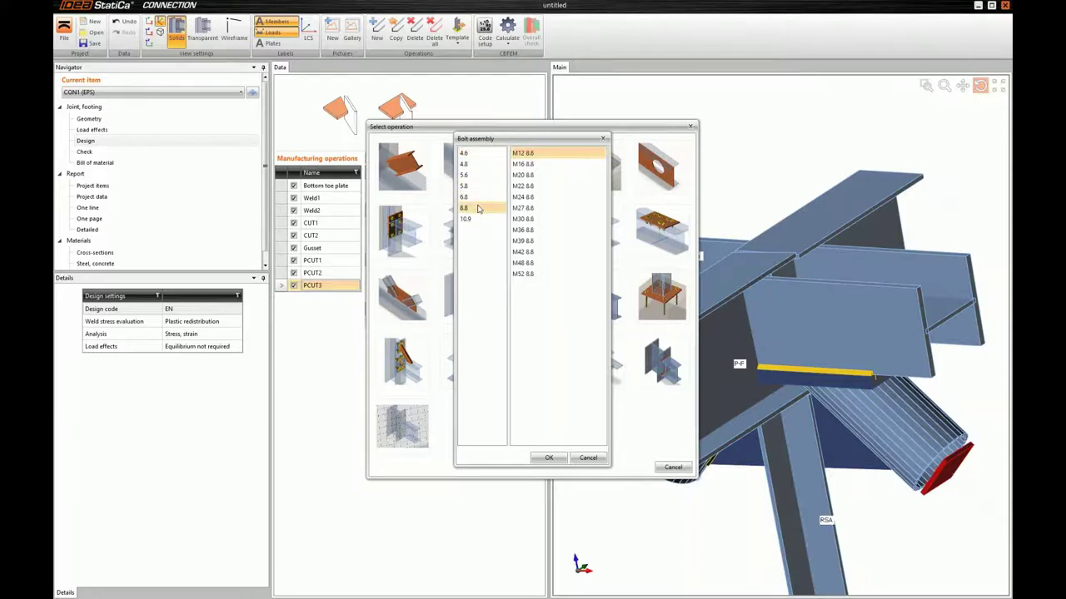
pyautogui.click(533, 176)
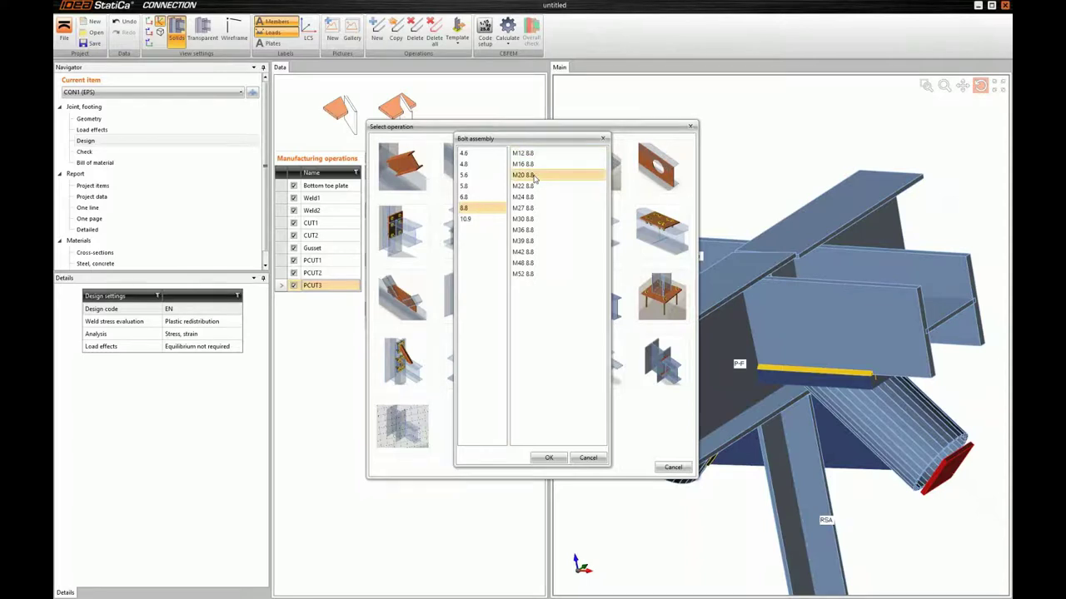
pyautogui.click(550, 460)
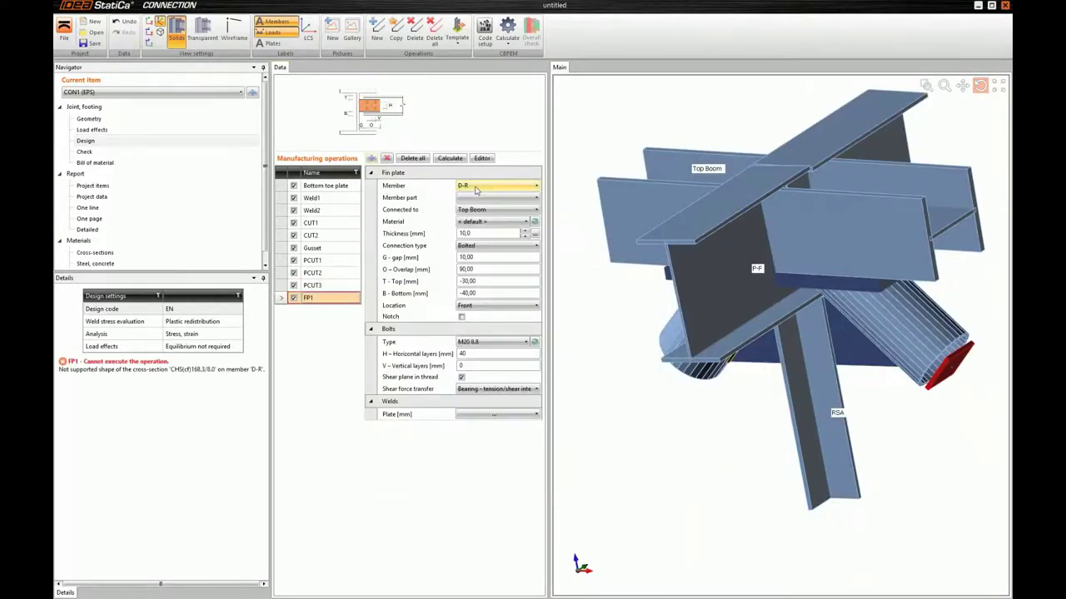
# Step: Assign the fin plate to purlin P-F and attach it to the member part Web 1
pyautogui.click(476, 188)
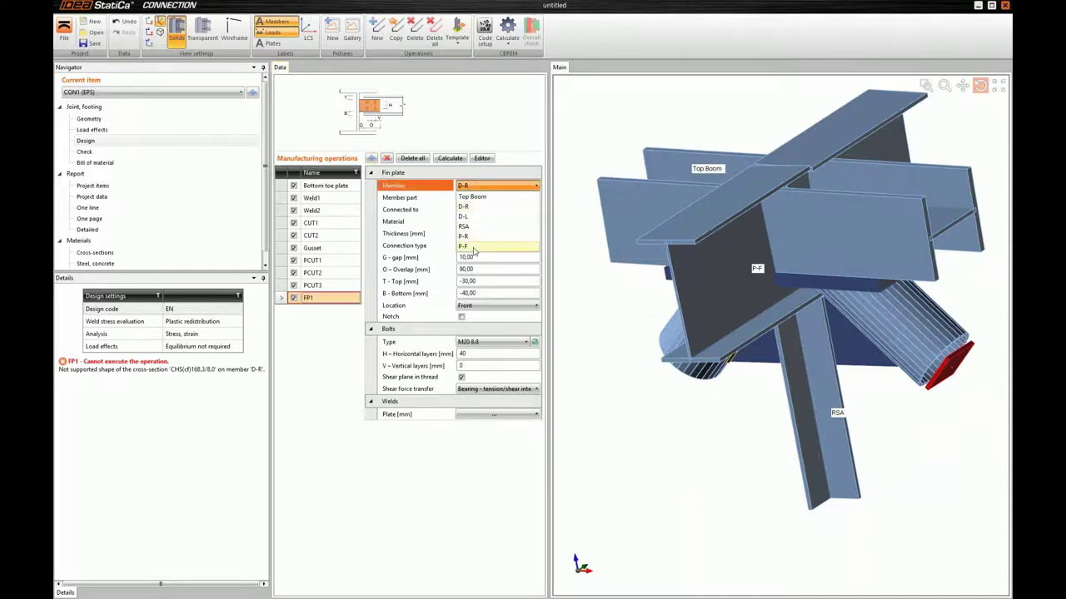
pyautogui.click(466, 247)
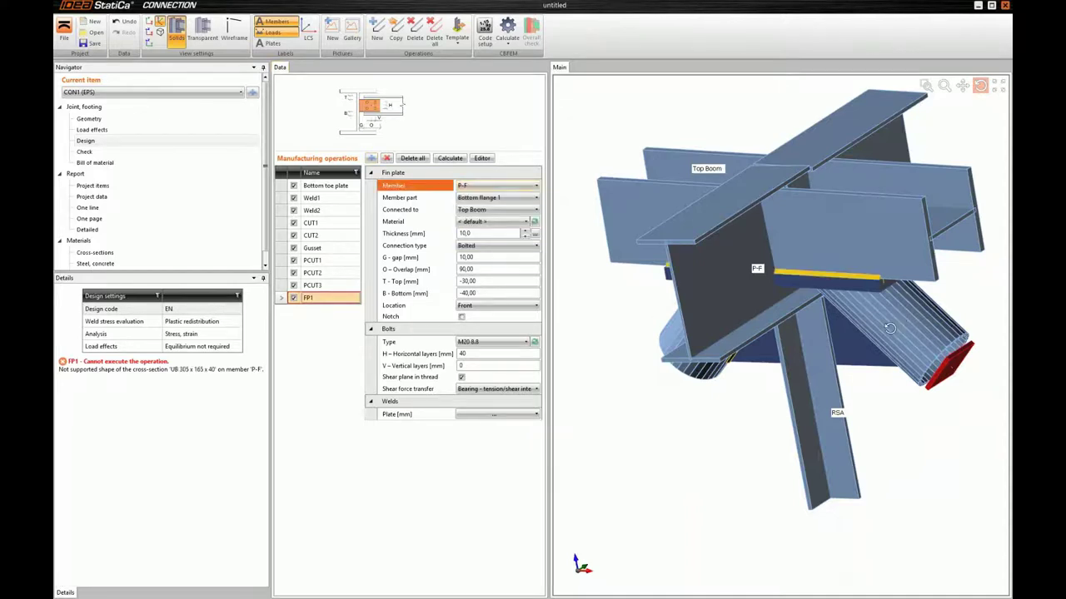
pyautogui.moveTo(900, 317); pyautogui.dragTo(803, 151)
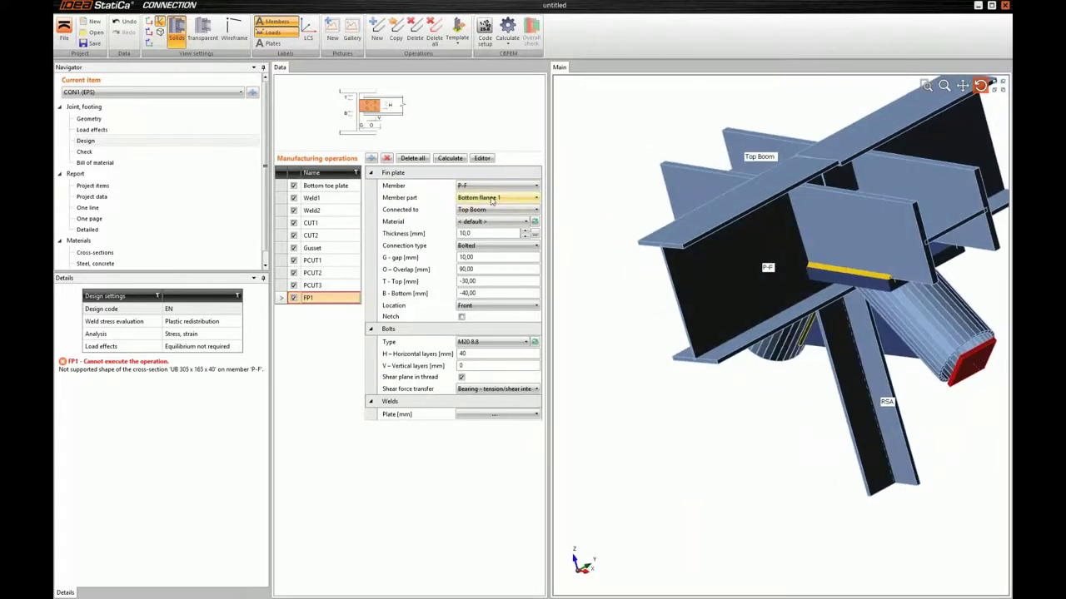
pyautogui.click(493, 198)
pyautogui.click(482, 230)
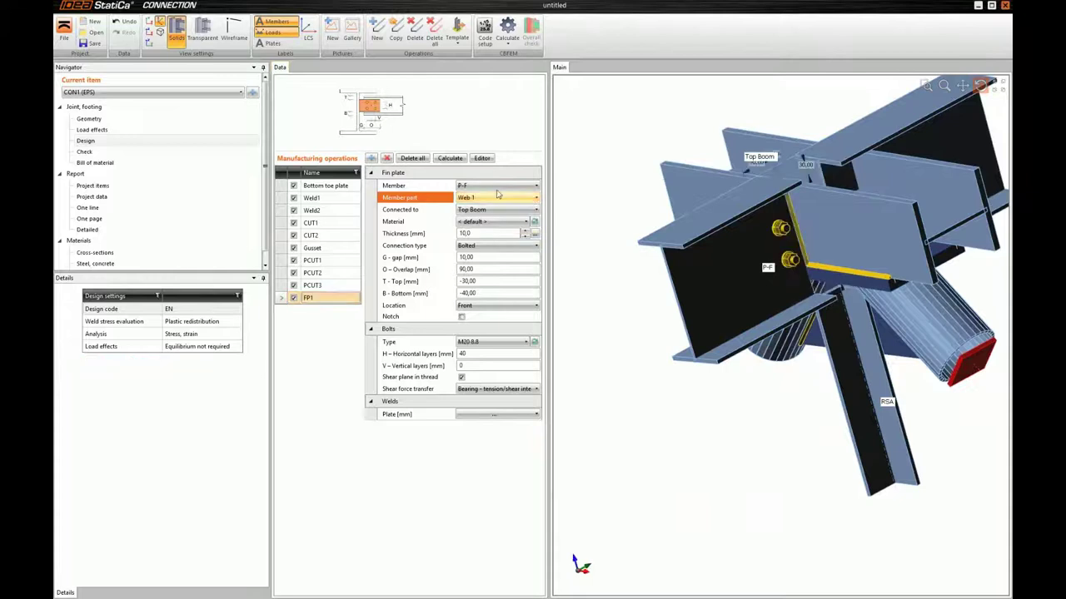
# Step: Keep the P-F fin plate's connection bolted and set its location to Rear
pyautogui.moveTo(767, 233); pyautogui.dragTo(831, 209)
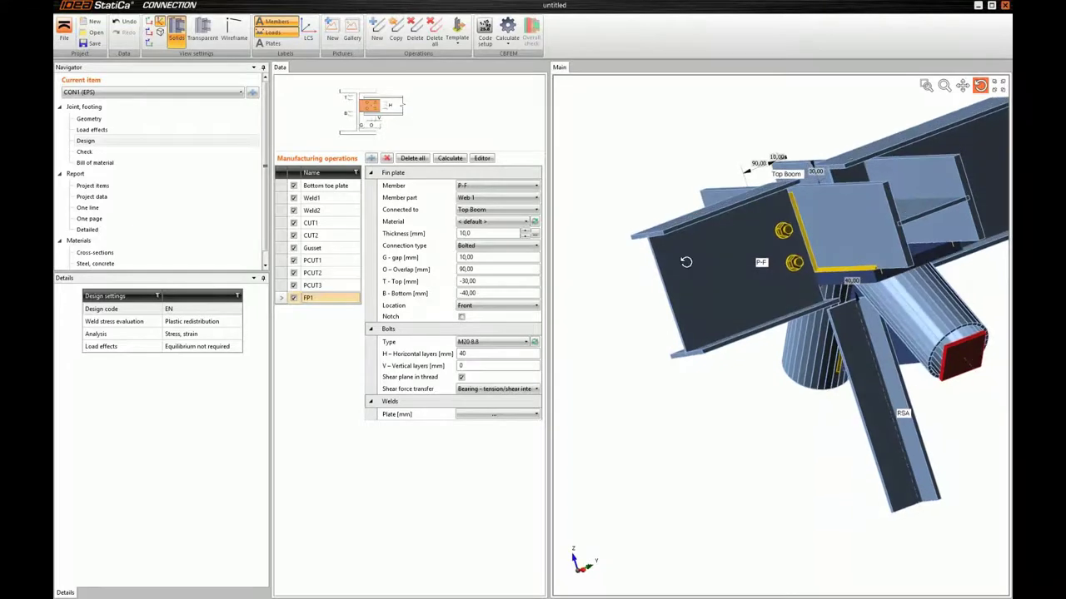
pyautogui.click(481, 246)
pyautogui.click(472, 270)
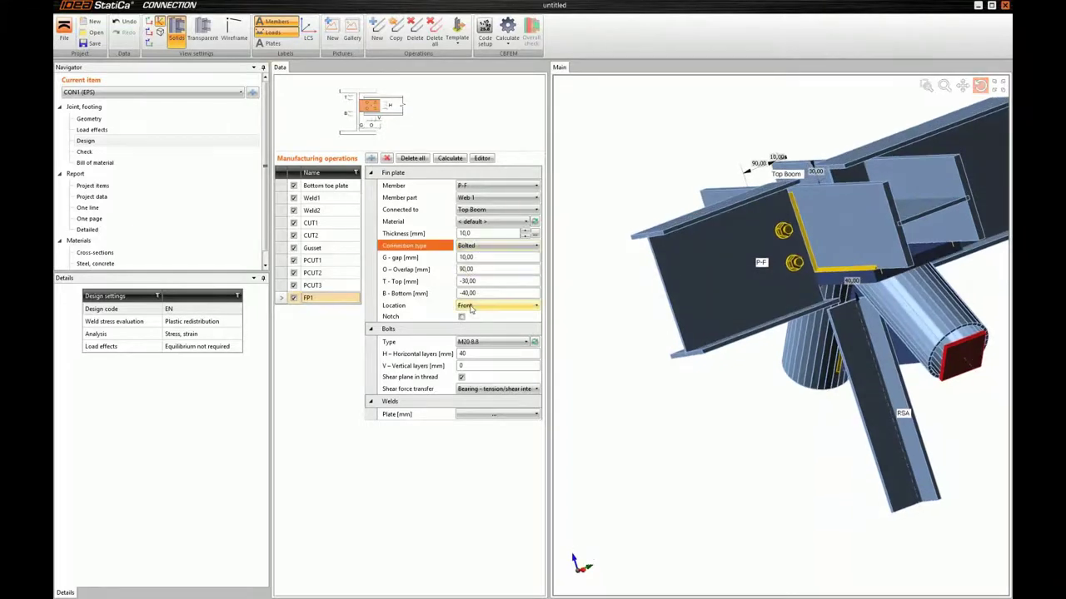
pyautogui.click(470, 308)
pyautogui.click(483, 327)
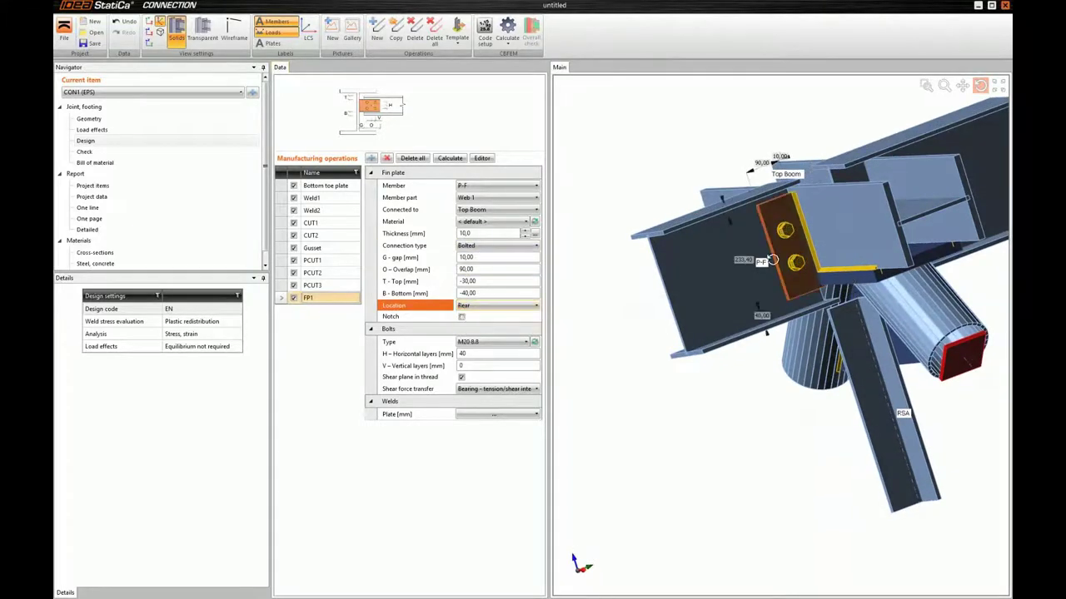
pyautogui.click(770, 244)
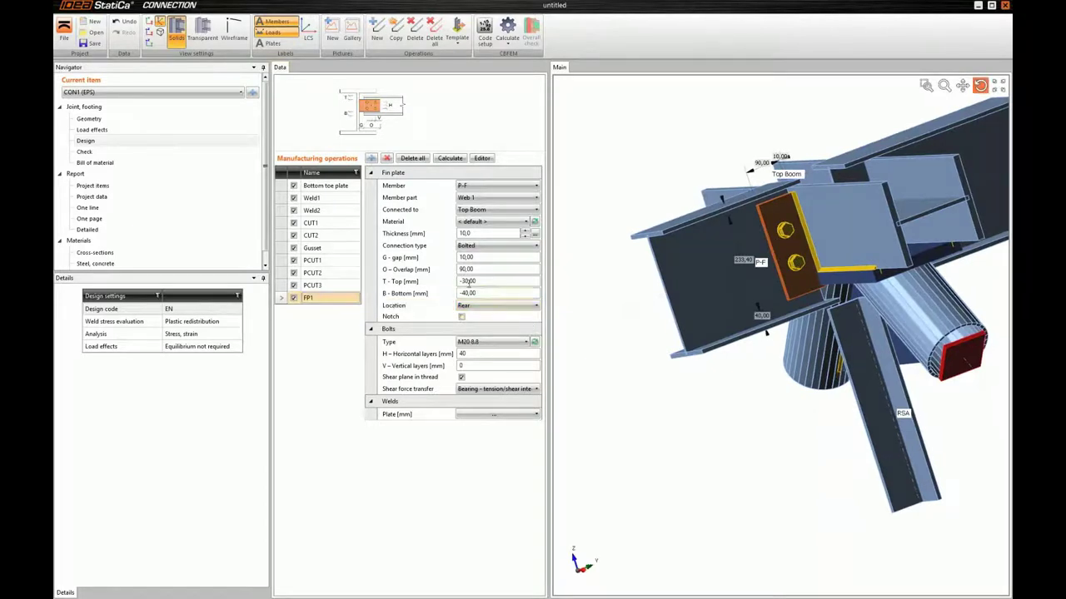
# Step: Set the P-F fin plate's gap to 20 mm and its horizontal bolt layers to 0 70
pyautogui.click(483, 257)
pyautogui.write('20')
pyautogui.press('Tab')
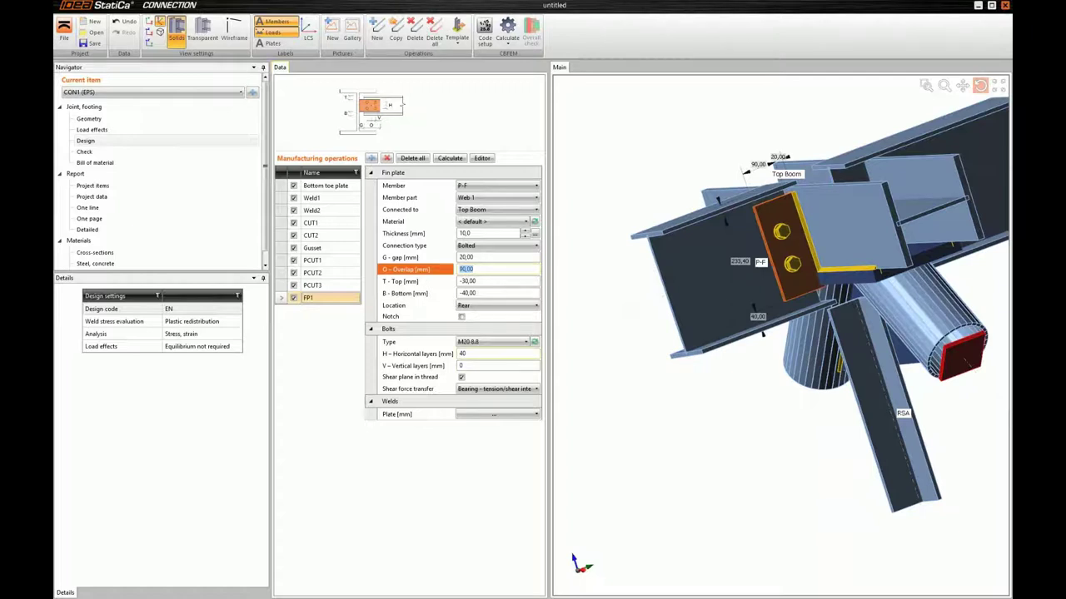
pyautogui.click(483, 354)
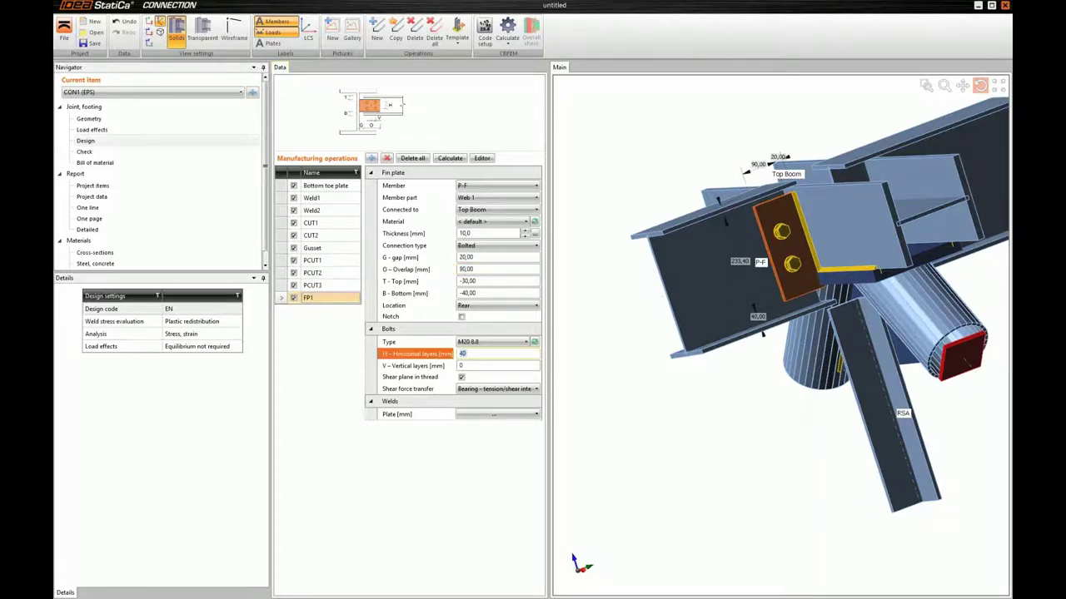
pyautogui.write('0 70')
pyautogui.press('Tab')
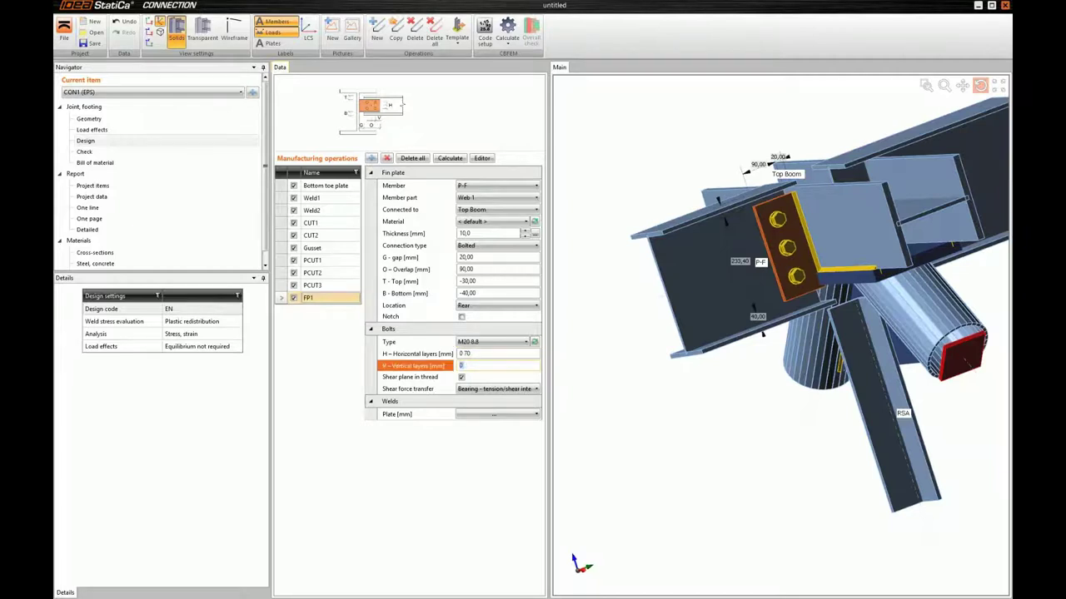
pyautogui.moveTo(799, 247); pyautogui.dragTo(805, 251)
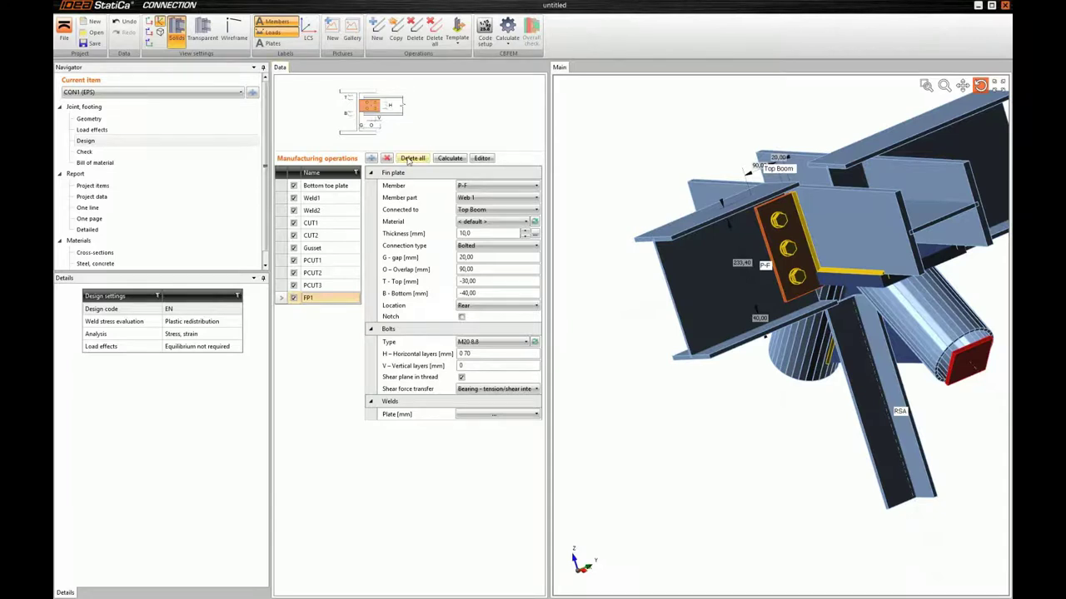
# Step: Copy the P-F fin plate and assign the copy to purlin P-R
pyautogui.click(396, 40)
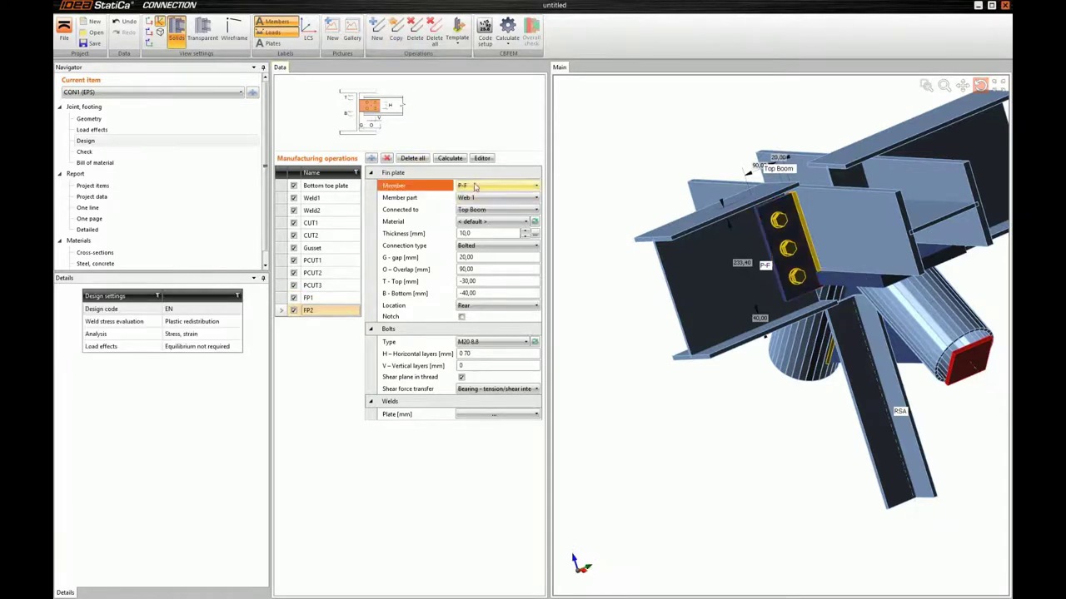
pyautogui.click(472, 185)
pyautogui.click(464, 237)
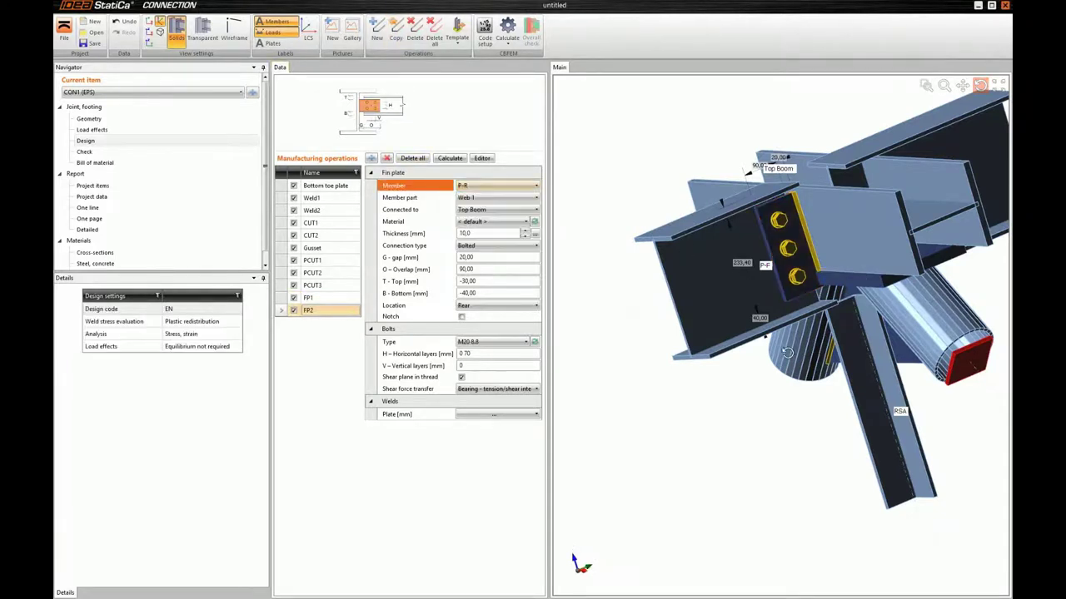
pyautogui.moveTo(834, 285); pyautogui.dragTo(843, 260)
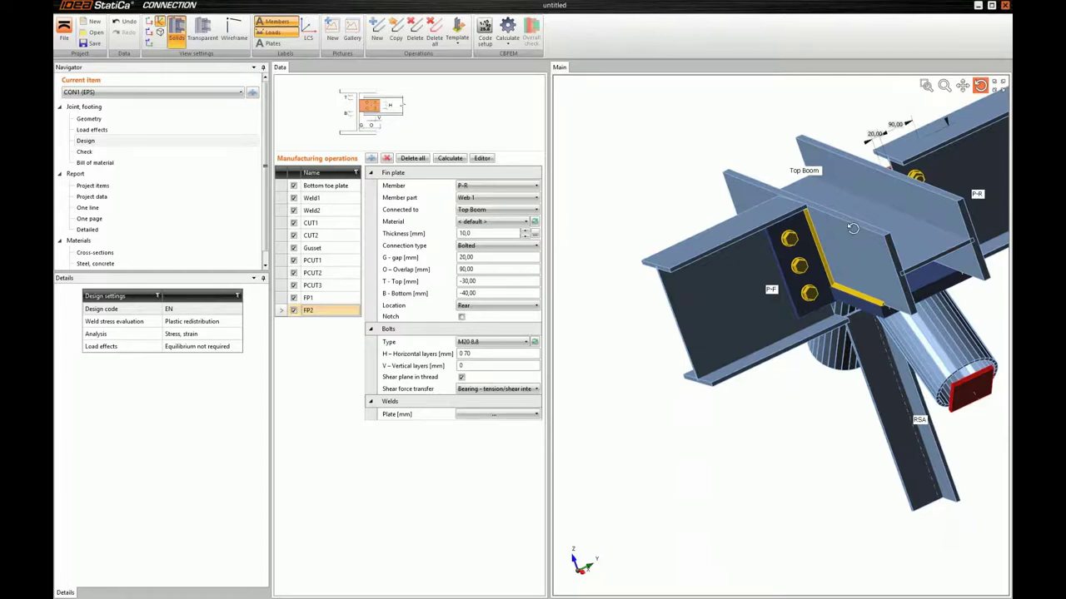
# Step: Add a stiffening plate at the joint and name it Top fixing plate
pyautogui.moveTo(870, 234); pyautogui.dragTo(873, 239)
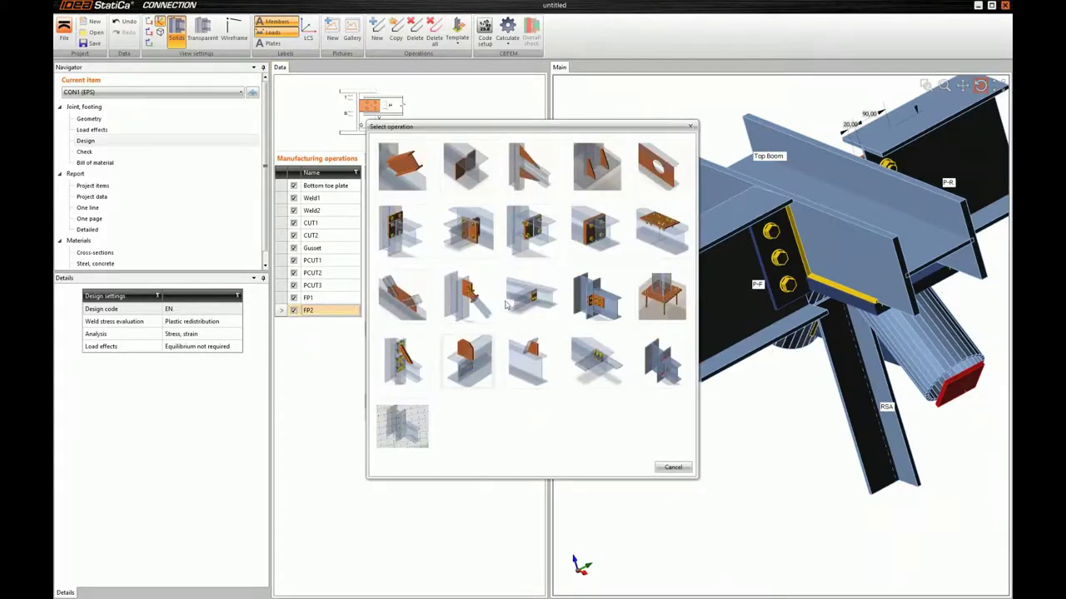
pyautogui.click(502, 304)
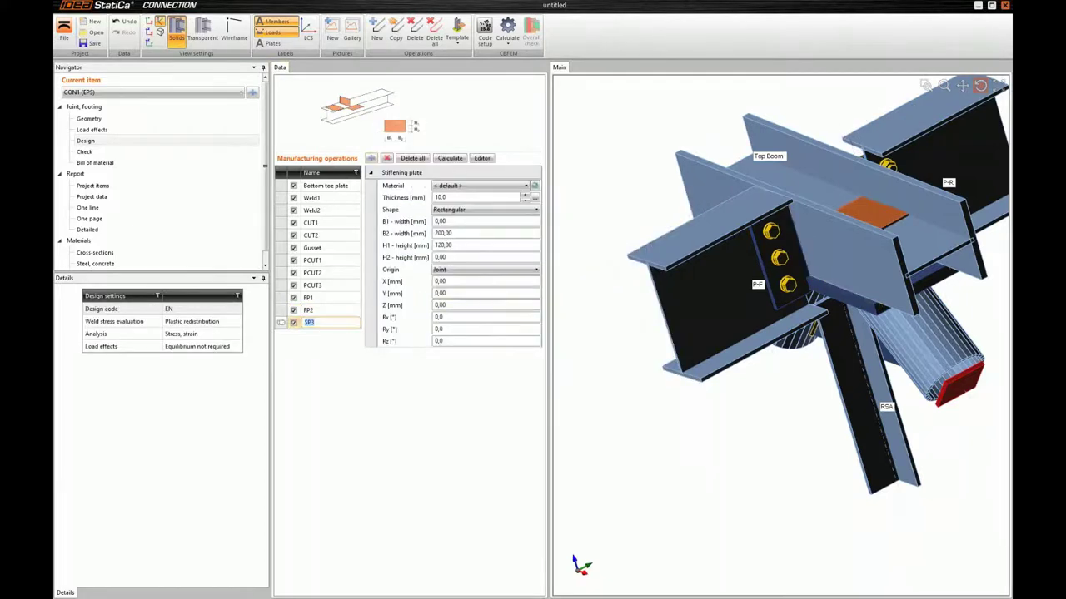
pyautogui.write('Top fixing plate')
pyautogui.press('Return')
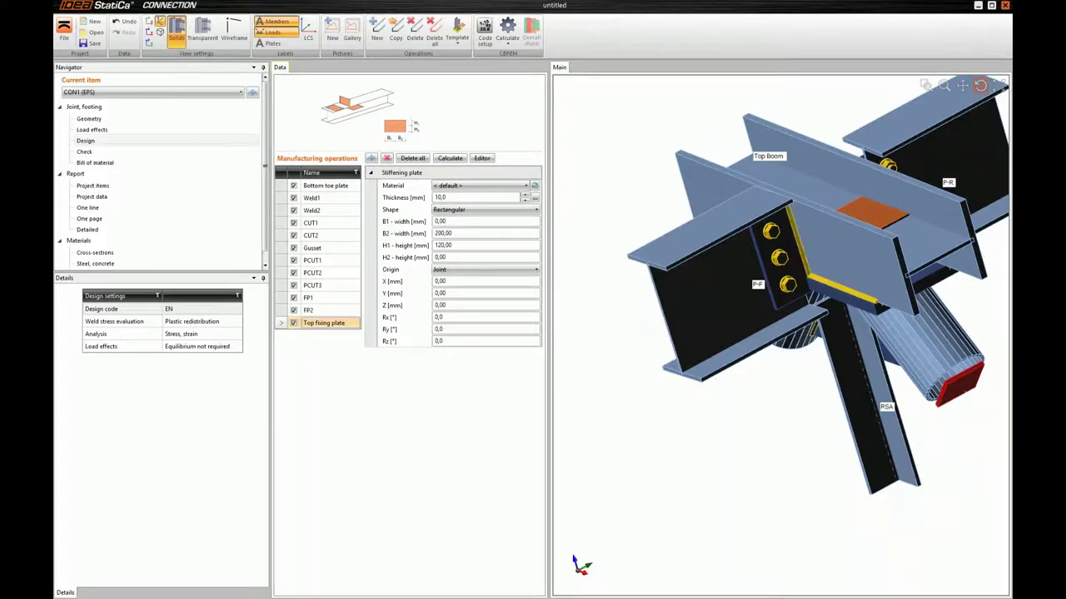
# Step: Set the Top fixing plate's thickness to 20 mm
pyautogui.click(458, 198)
pyautogui.press('BackSpace')
pyautogui.press('BackSpace')
pyautogui.write('20')
pyautogui.press('Tab')
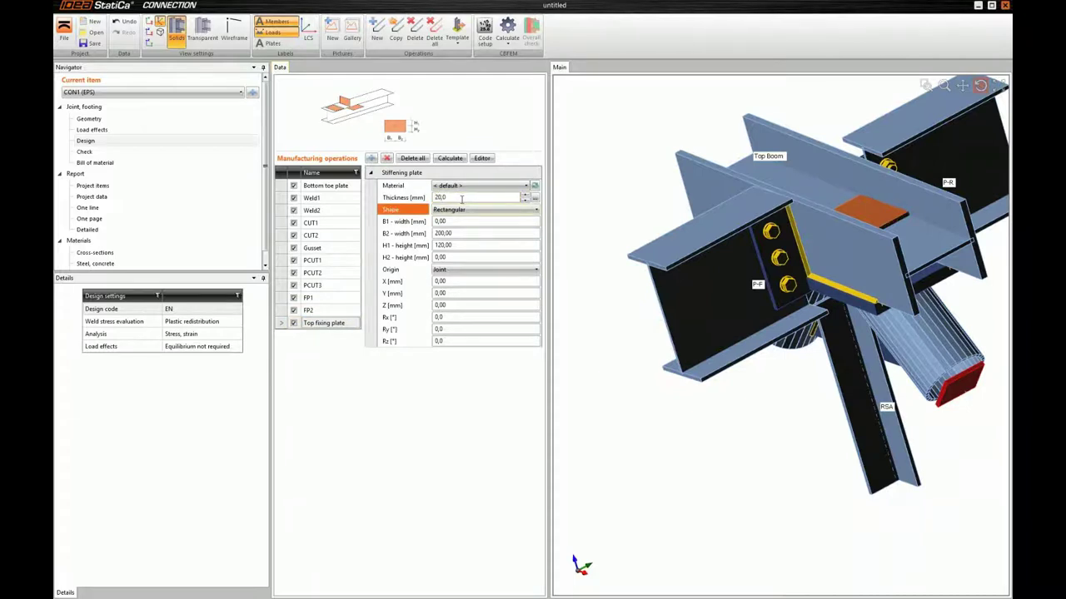
# Step: Set the Top fixing plate's B1 and B2 widths to 70 mm and its H1 and H2 heights to 100 mm
pyautogui.click(459, 220)
pyautogui.write('70')
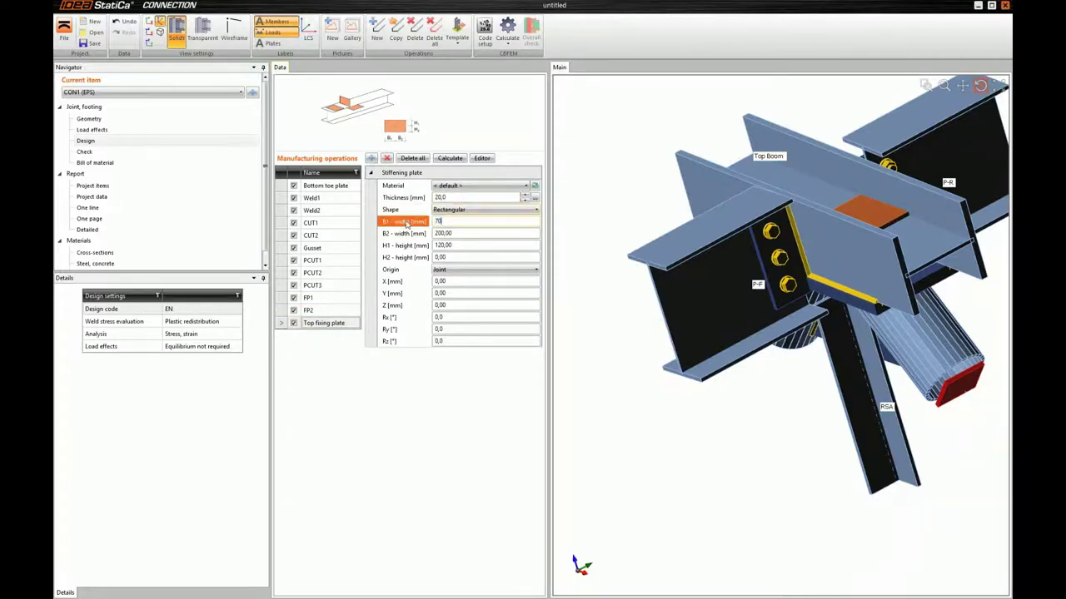
pyautogui.press('Tab')
pyautogui.write('70')
pyautogui.press('Tab')
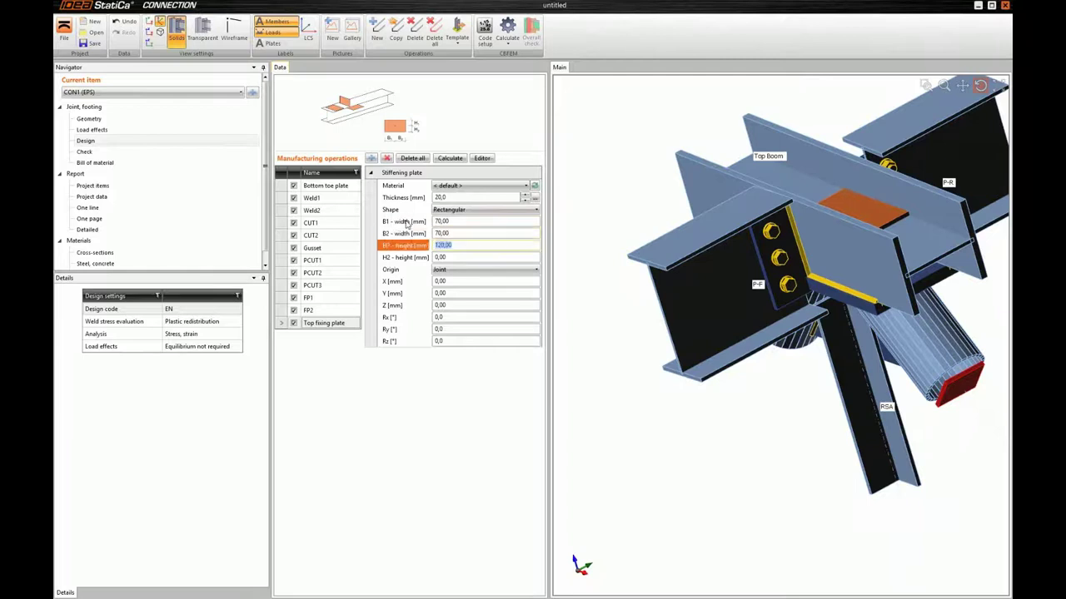
pyautogui.write('100')
pyautogui.press('Tab')
pyautogui.write('100')
pyautogui.press('Tab')
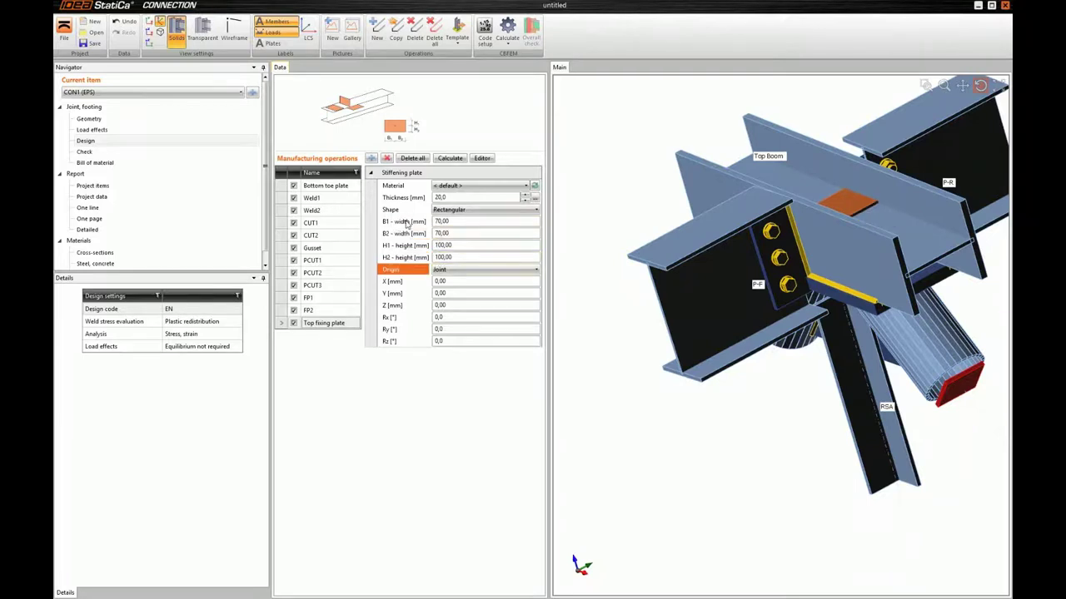
# Step: Offset the Top fixing plate 113 mm in Z and rotate it 1.5° about Y
pyautogui.click(459, 305)
pyautogui.write('113')
pyautogui.press('Tab')
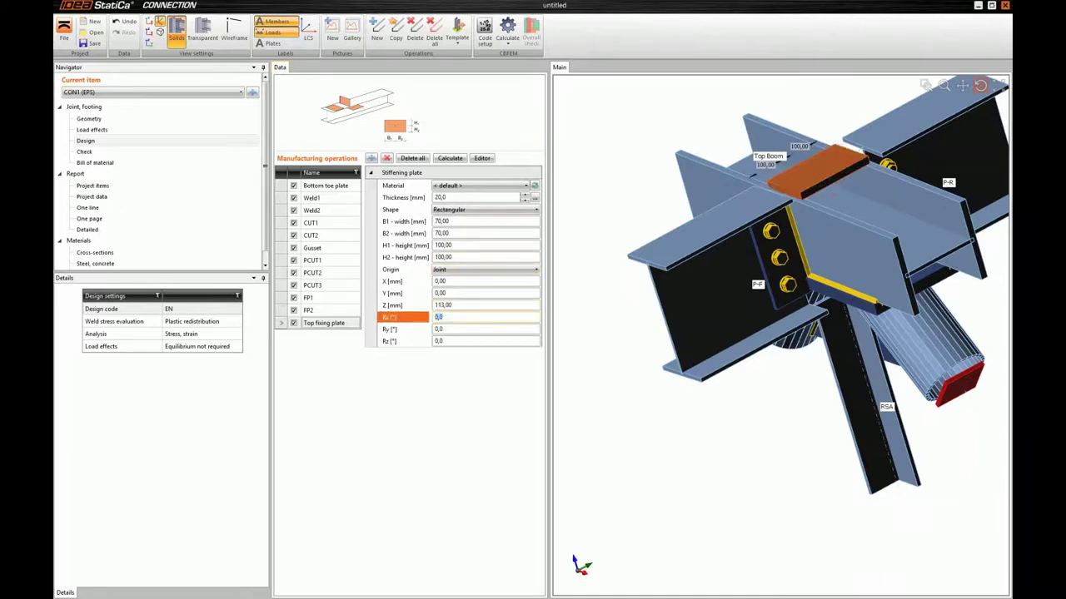
pyautogui.press('Tab')
pyautogui.write('1')
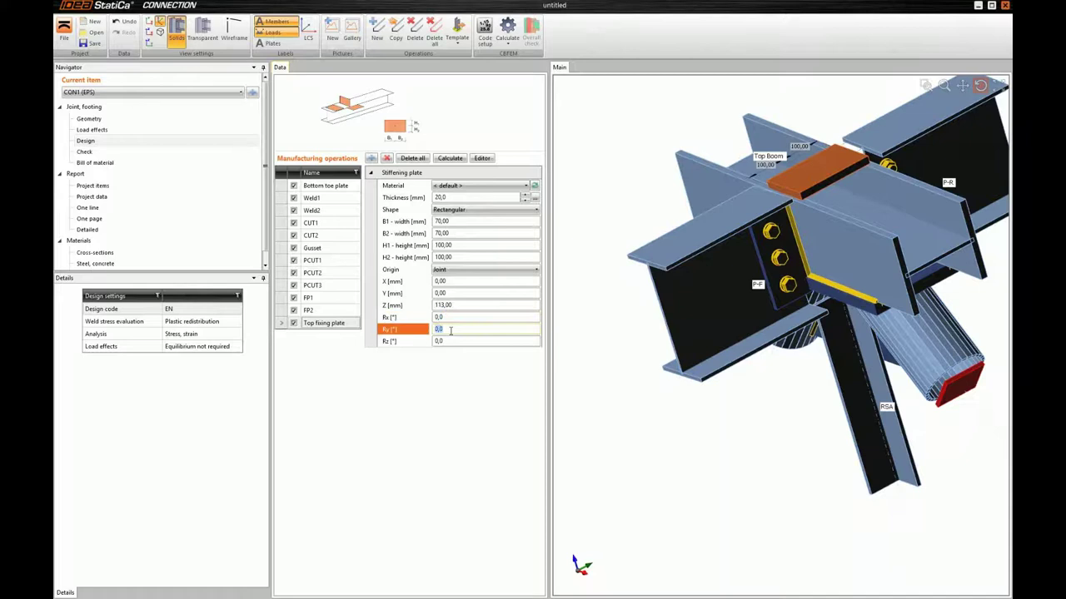
pyautogui.press('Tab')
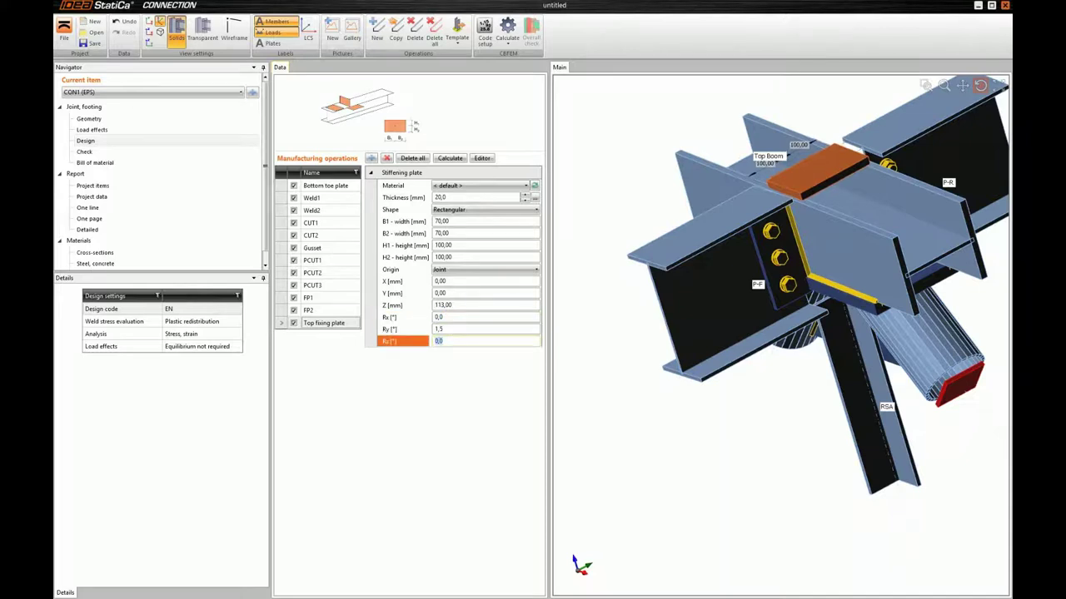
# Step: Try a Y rotation of -1.5° on the Top fixing plate and return it to 1.5°
pyautogui.moveTo(820, 200); pyautogui.dragTo(795, 208)
pyautogui.click(487, 329)
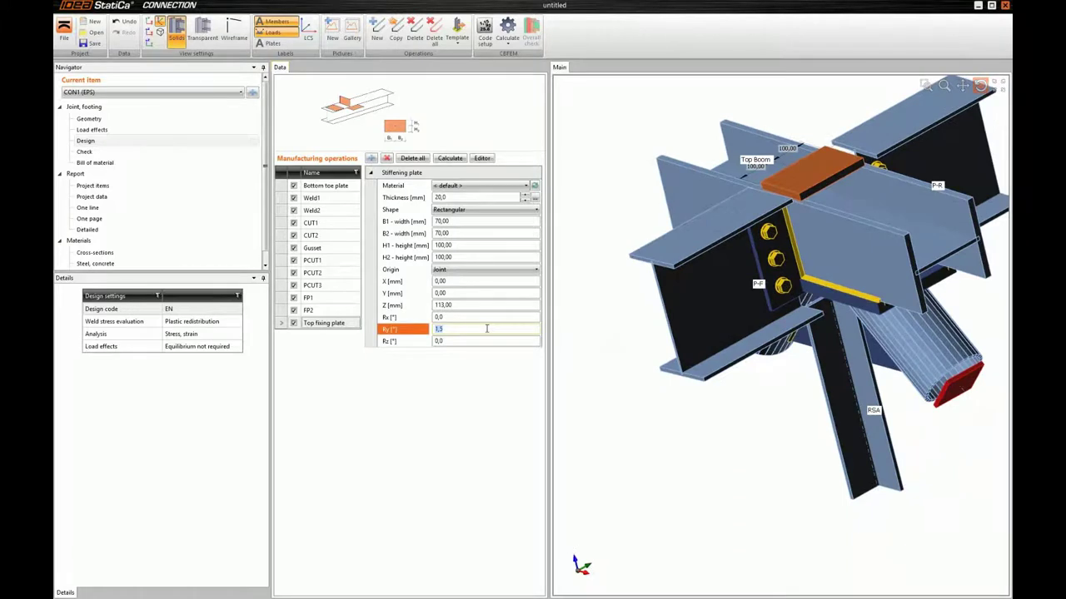
pyautogui.write('-1,5')
pyautogui.press('Tab')
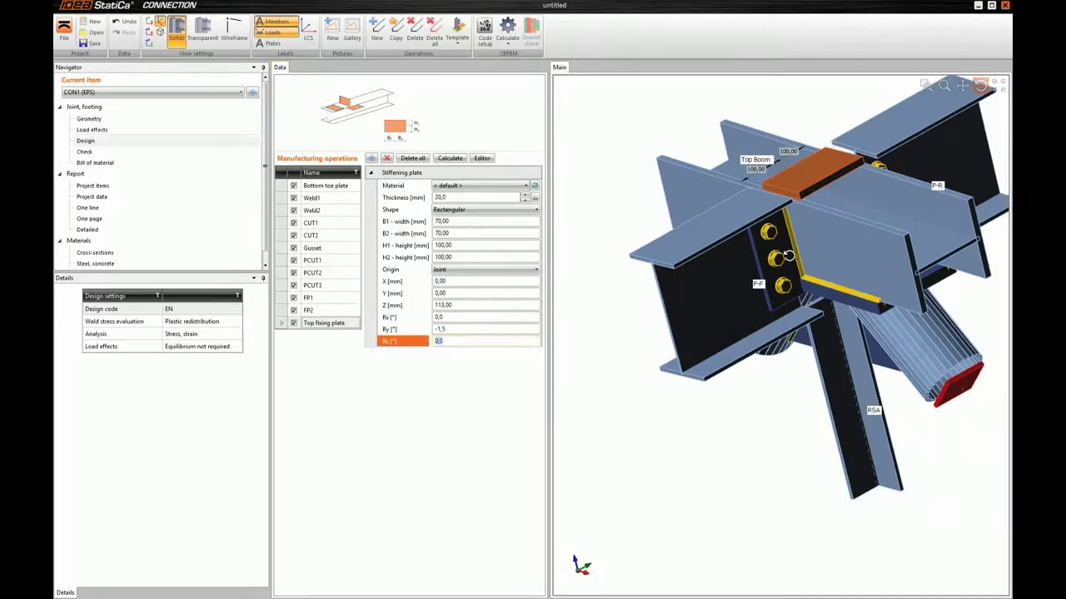
pyautogui.moveTo(787, 255); pyautogui.dragTo(811, 218)
pyautogui.tripleClick(485, 328)
pyautogui.write('1,5')
pyautogui.press('Tab')
# Step: Add a general weld with a plate of a member as its edge, using Top flange 1 of the Top Boom
pyautogui.moveTo(885, 146); pyautogui.dragTo(778, 300)
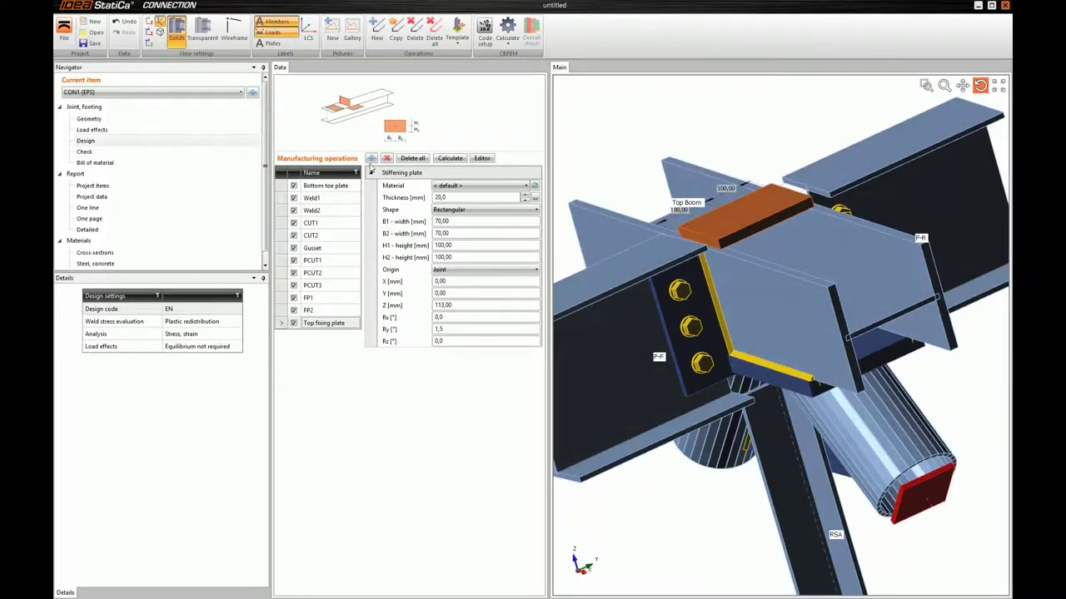
pyautogui.click(372, 158)
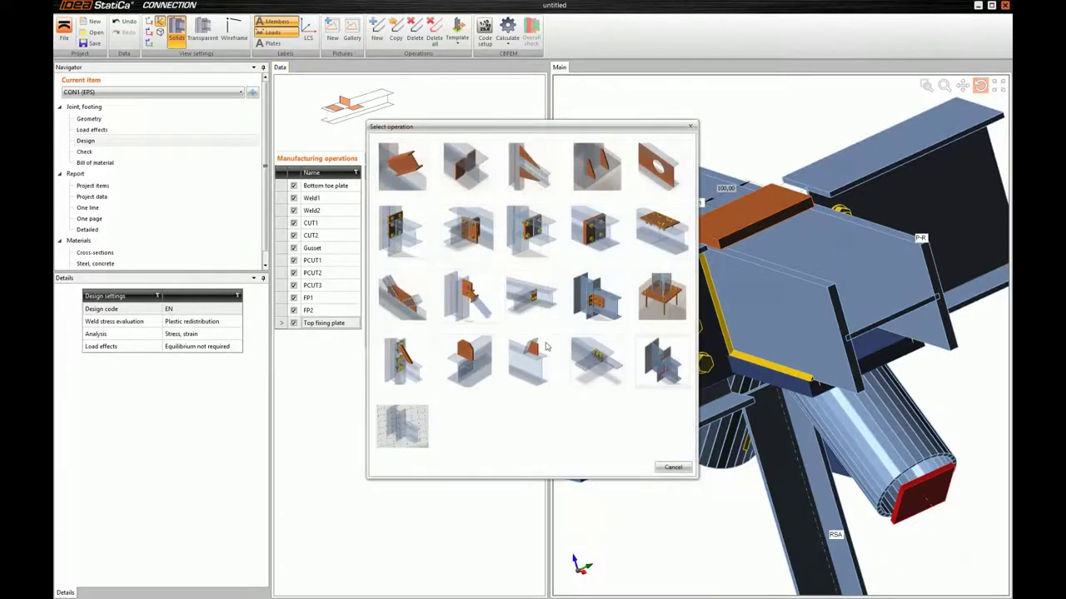
pyautogui.click(545, 347)
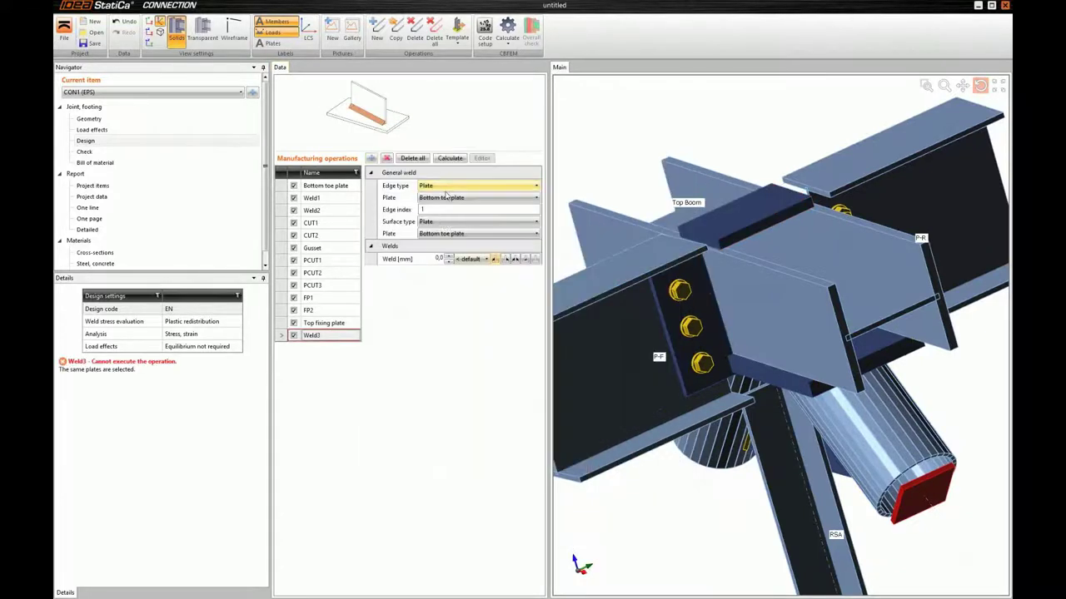
pyautogui.click(445, 186)
pyautogui.click(443, 198)
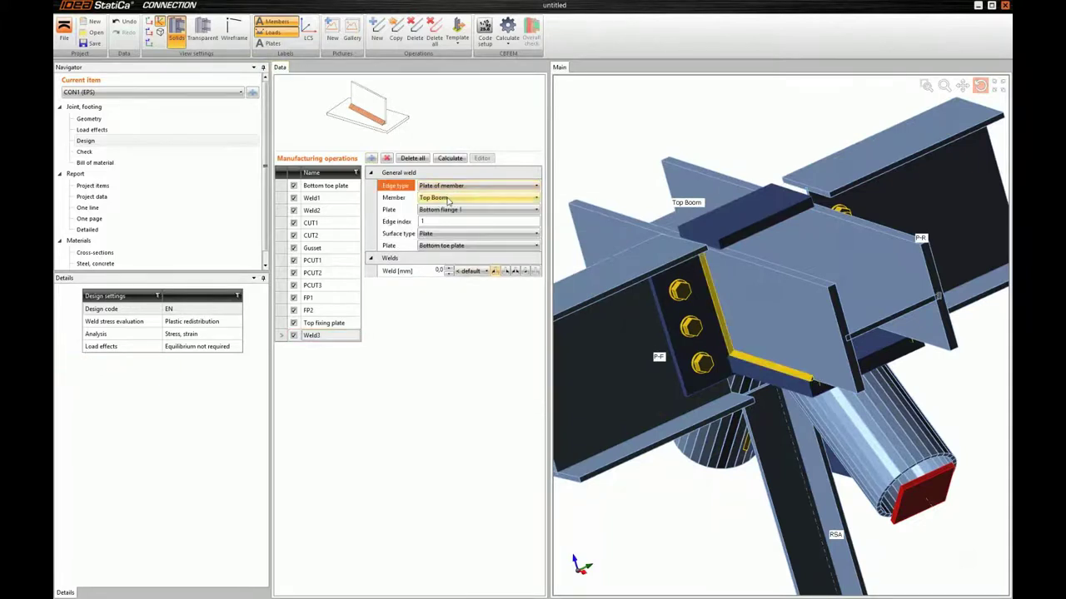
pyautogui.click(446, 211)
pyautogui.click(462, 225)
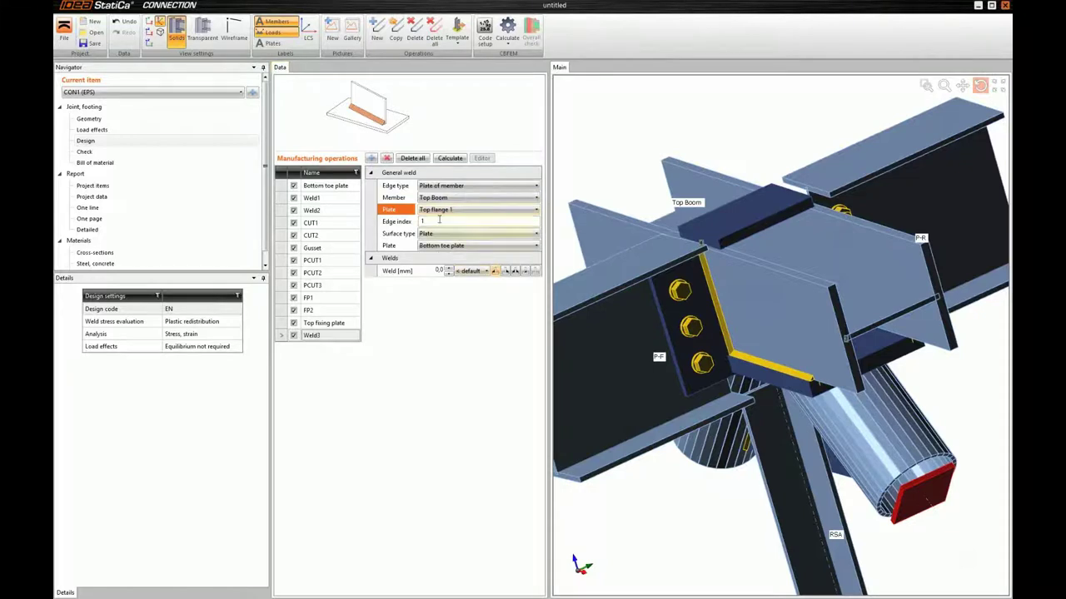
# Step: Weld edge 4 of the Top Boom's top flange to the Top fixing plate with a 4.2 mm weld
pyautogui.click(385, 223)
pyautogui.write('4')
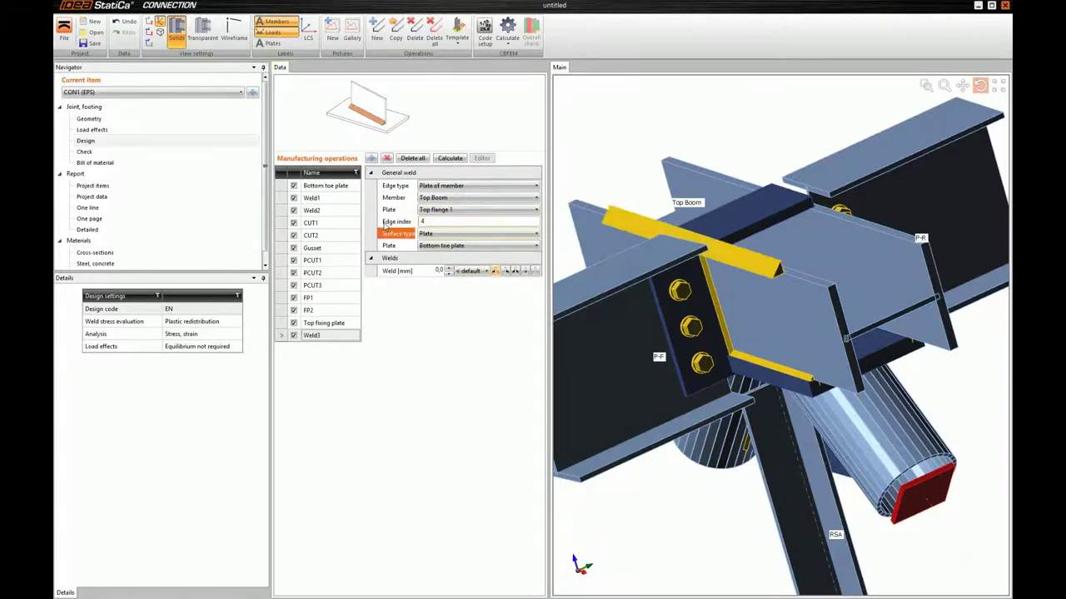
pyautogui.press('Tab')
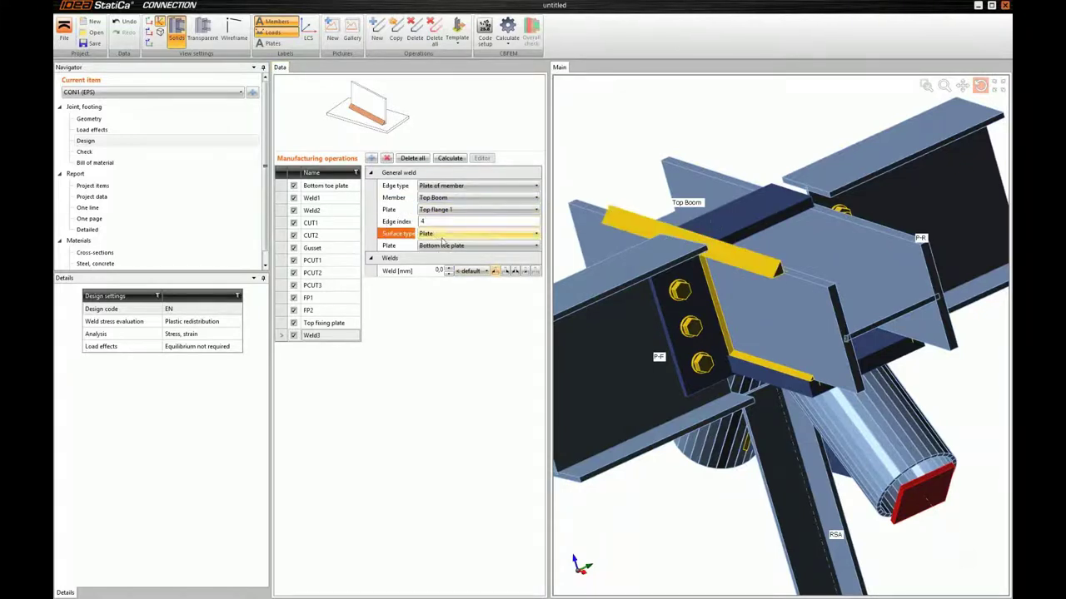
pyautogui.click(445, 246)
pyautogui.click(445, 298)
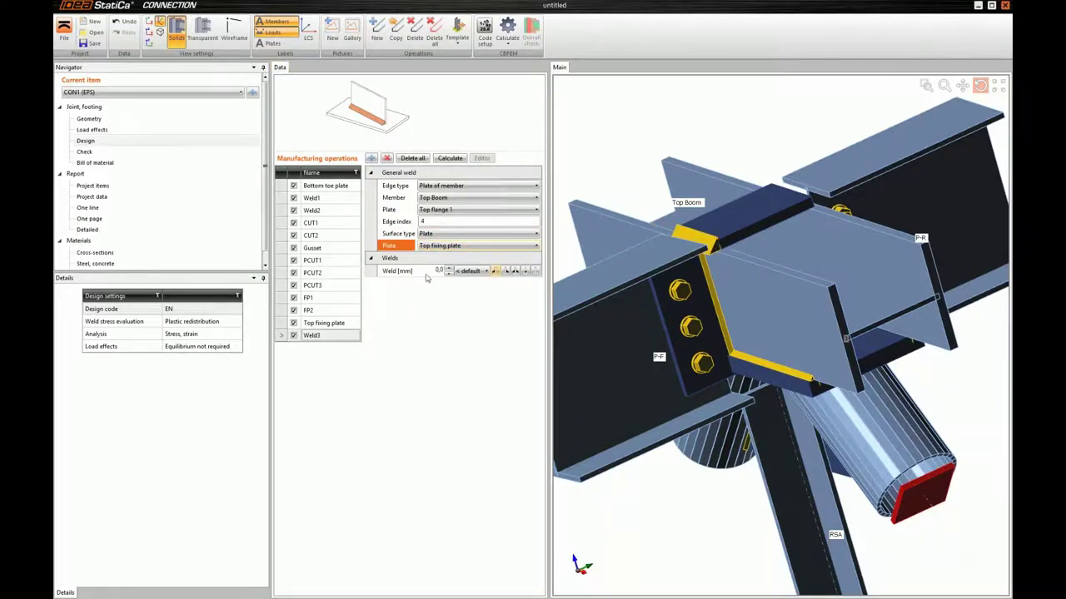
pyautogui.click(437, 270)
pyautogui.write('4,2')
pyautogui.press('Return')
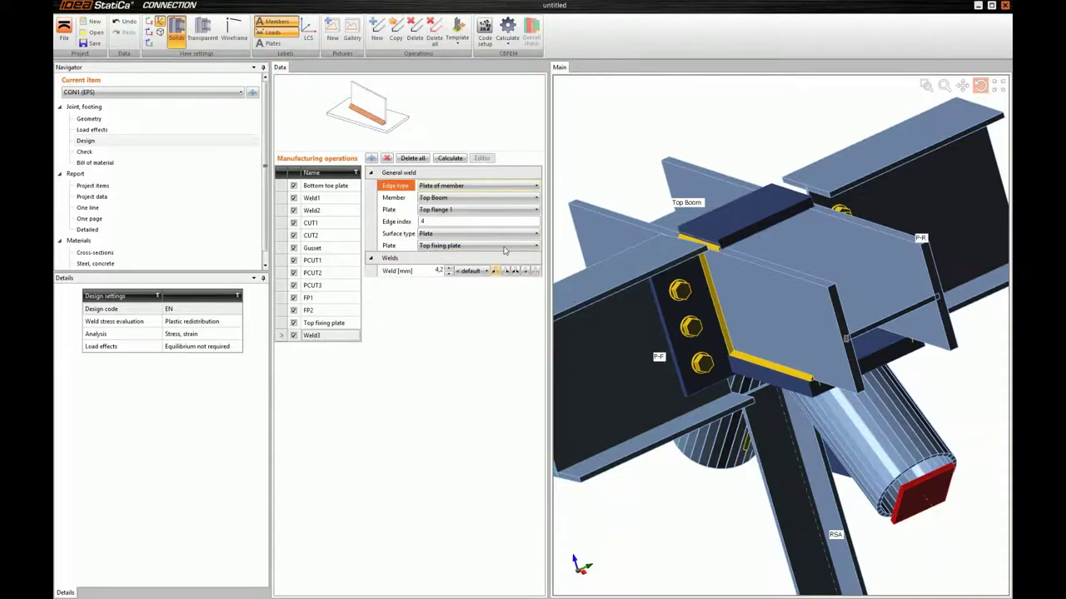
# Step: Copy the top flange weld, assign the copy to the Top Boom's Bottom flange 1 and switch it to the opposite side of the edge
pyautogui.click(396, 35)
pyautogui.click(444, 210)
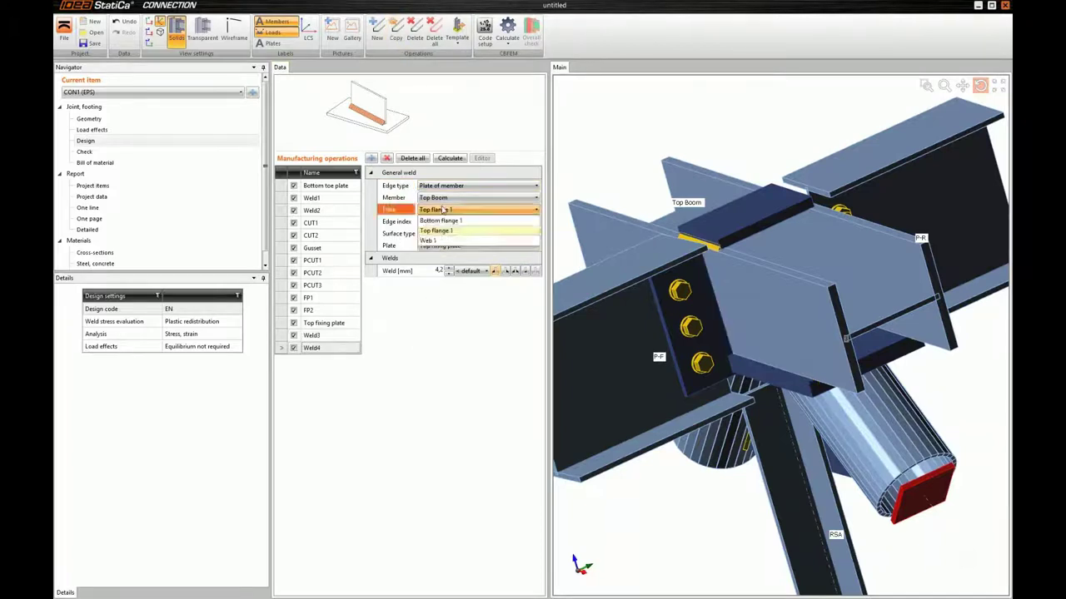
pyautogui.click(440, 221)
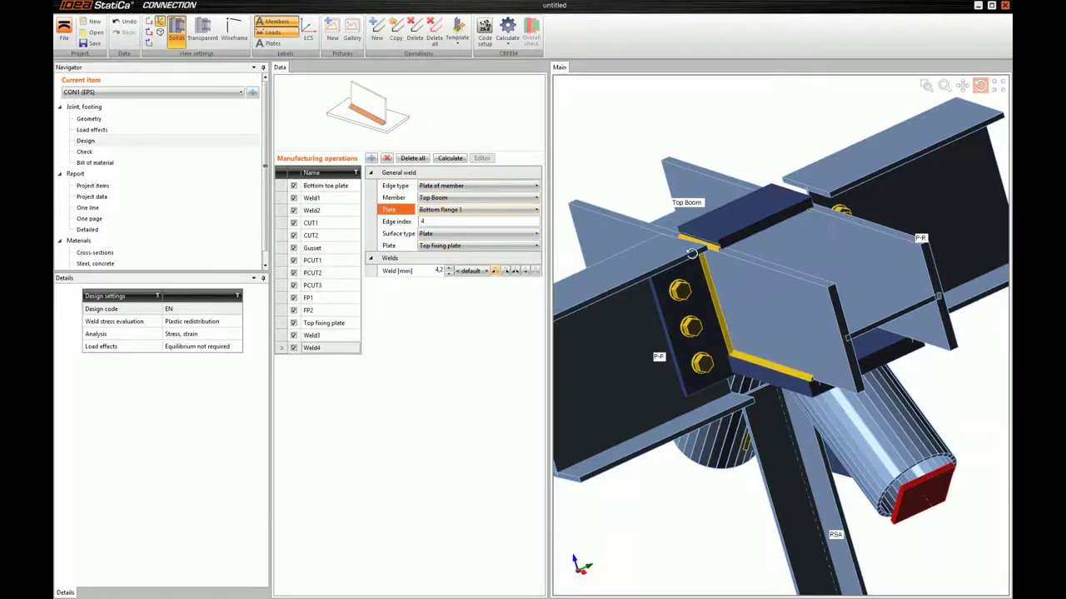
pyautogui.click(506, 271)
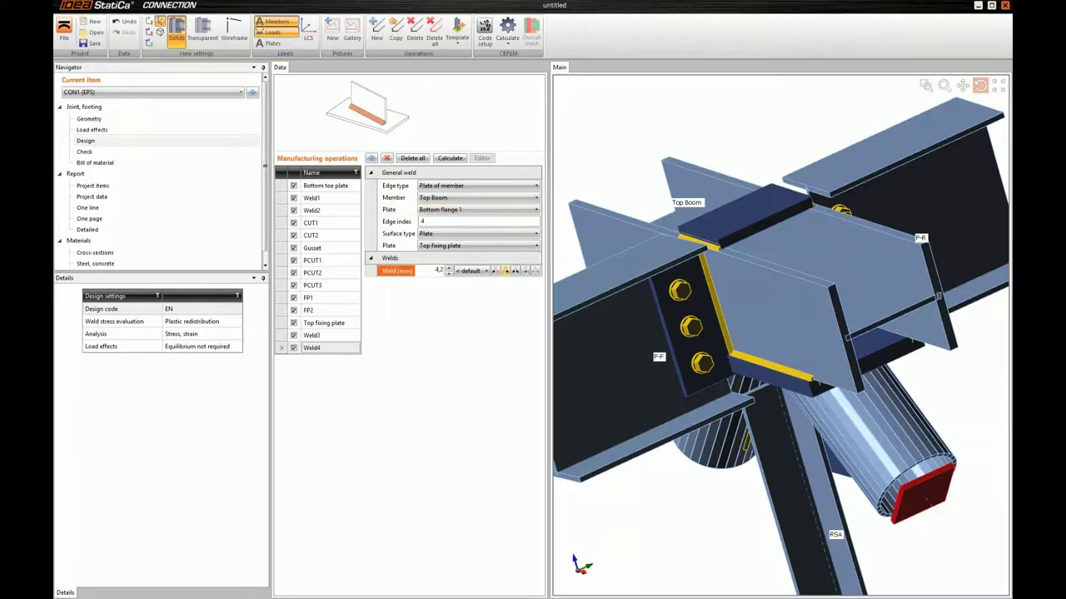
pyautogui.moveTo(805, 249); pyautogui.dragTo(817, 258)
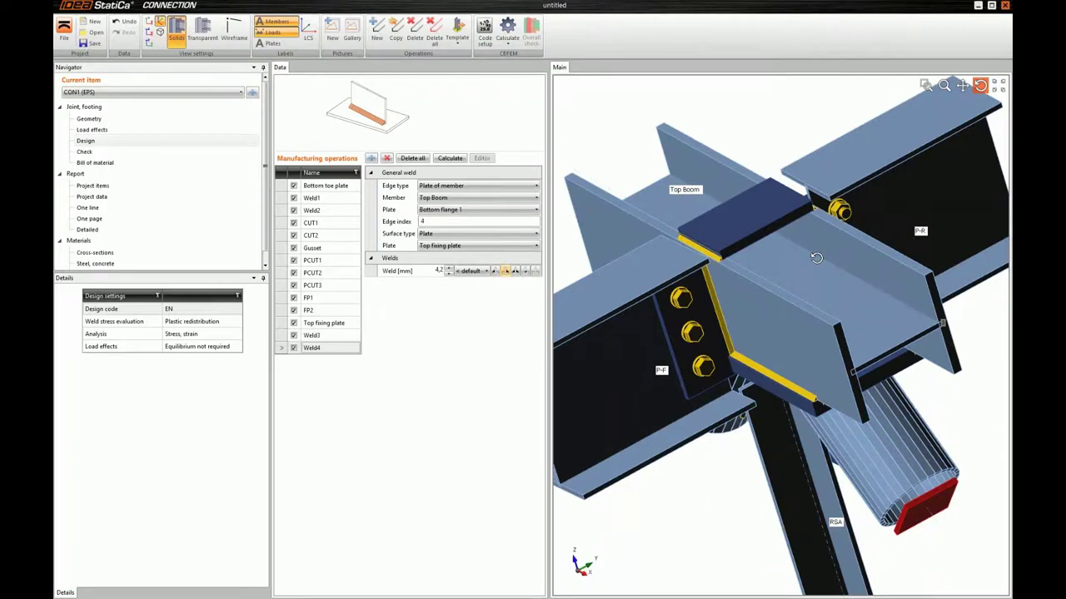
# Step: Add a general weld with a plate of member RSA as its edge
pyautogui.moveTo(748, 235); pyautogui.dragTo(770, 179)
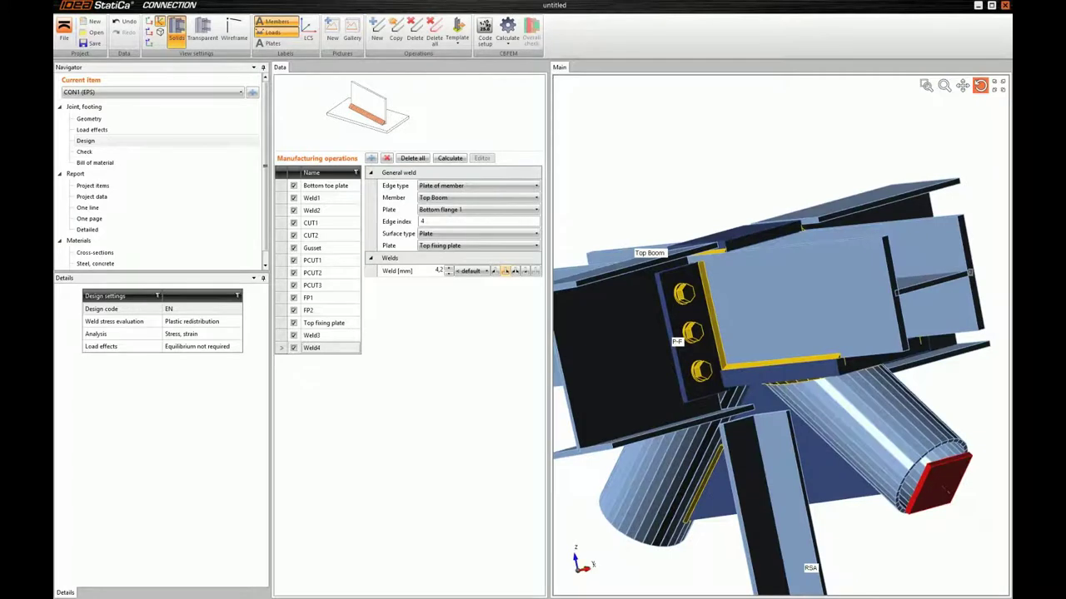
pyautogui.click(372, 157)
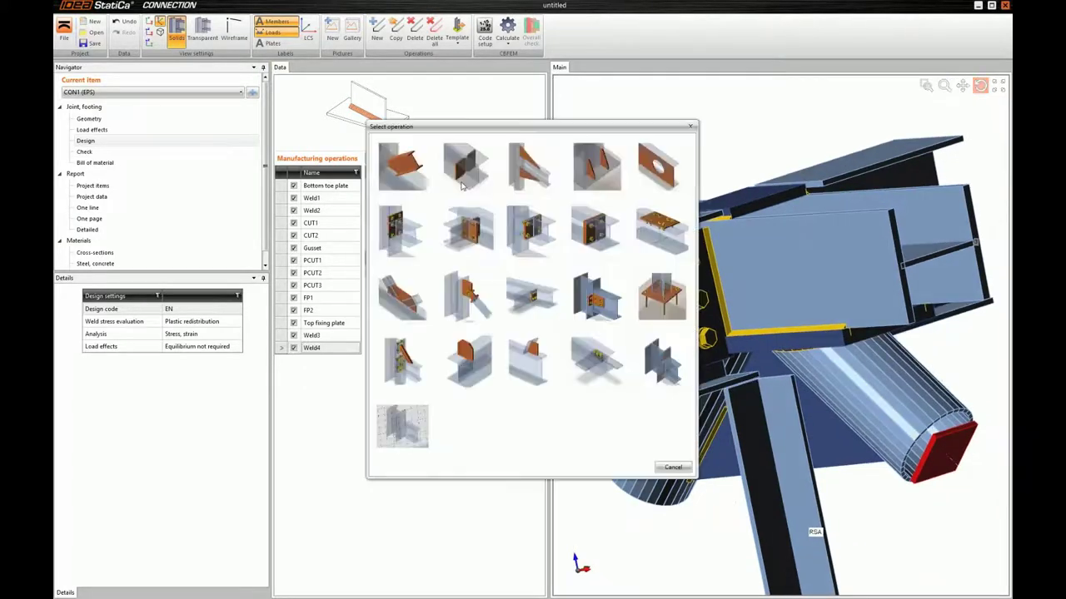
pyautogui.click(664, 375)
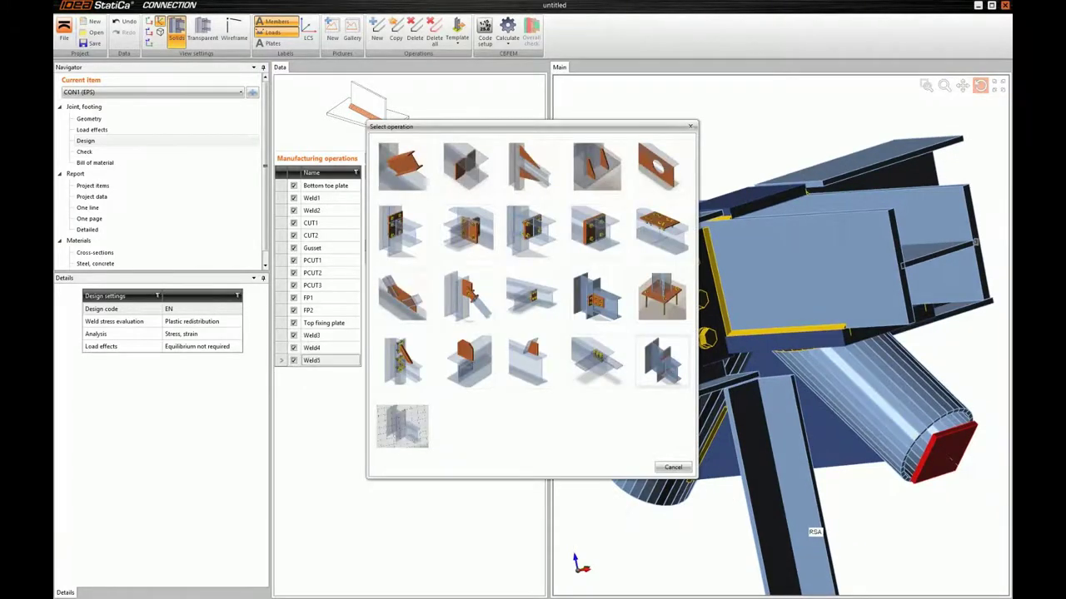
pyautogui.click(454, 186)
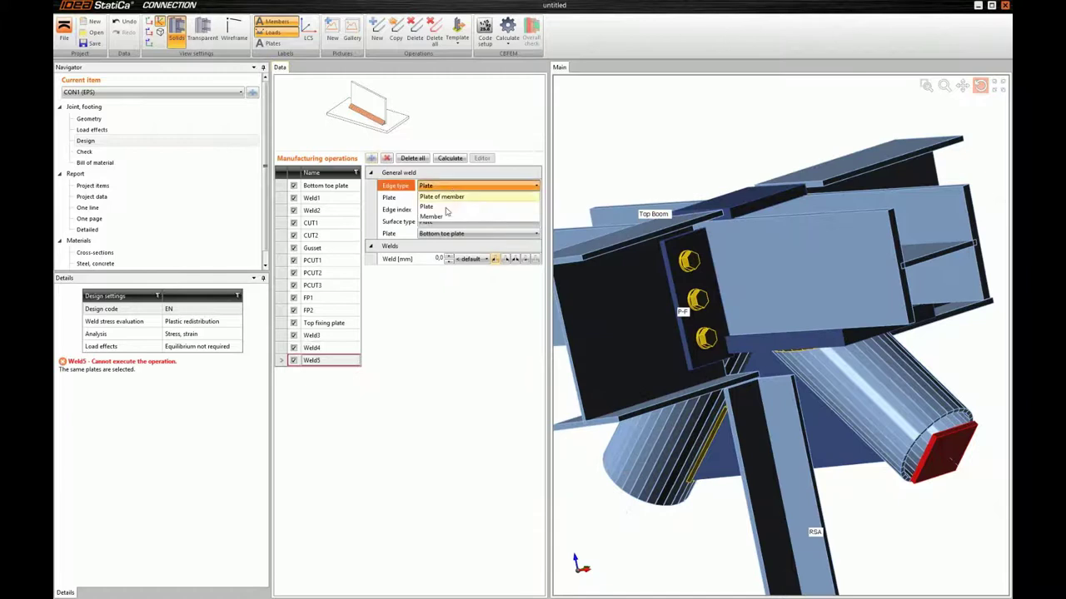
pyautogui.click(441, 196)
pyautogui.click(479, 198)
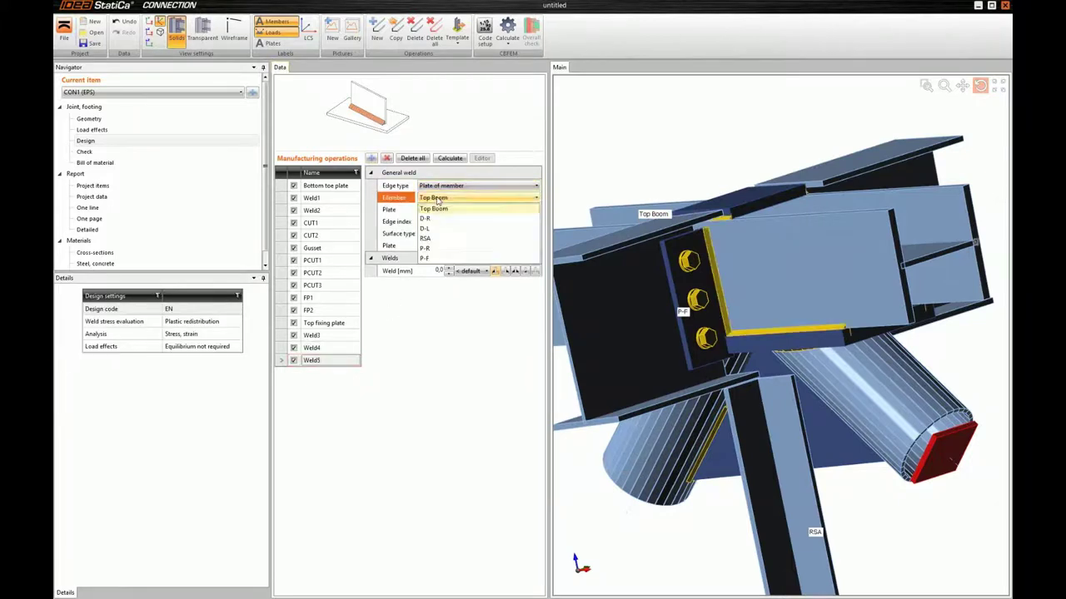
pyautogui.click(424, 239)
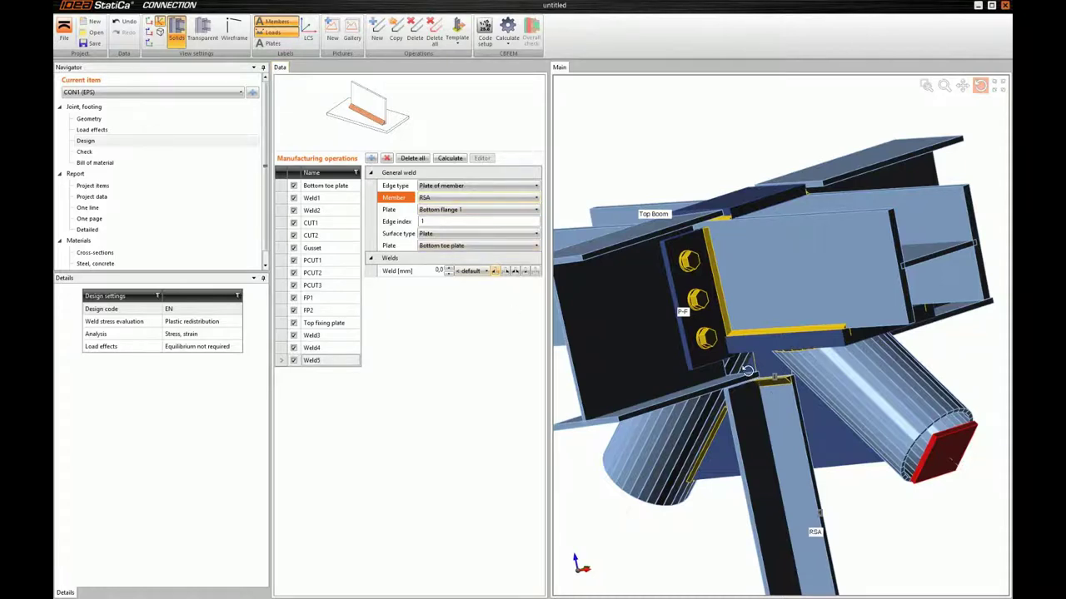
# Step: Attach the RSA weld to the Gusset plate and switch it to the opposite side of the edge
pyautogui.moveTo(747, 371); pyautogui.dragTo(747, 360)
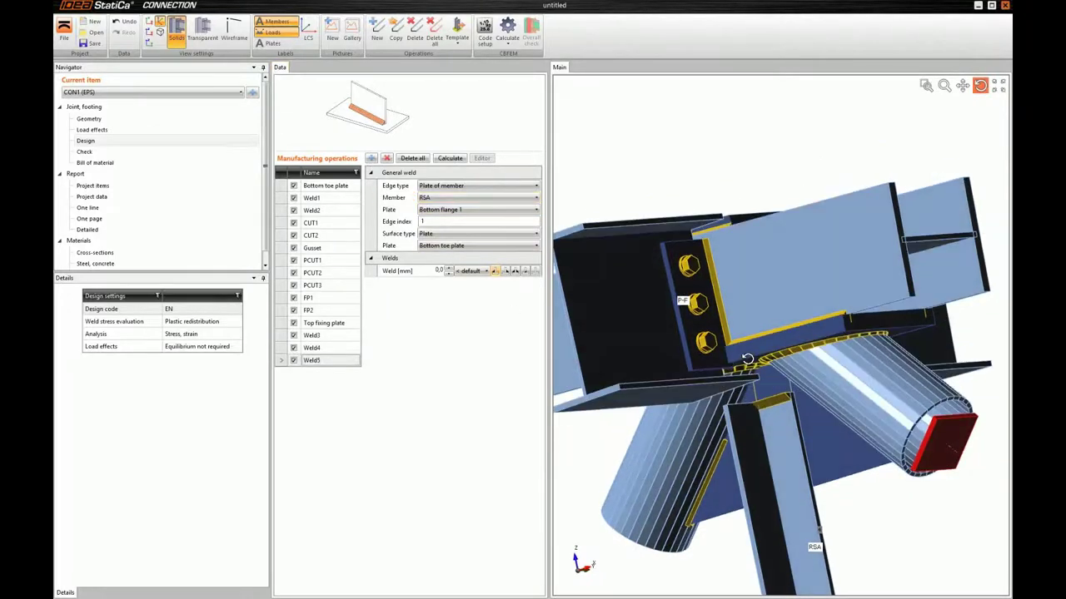
pyautogui.click(480, 245)
pyautogui.click(455, 269)
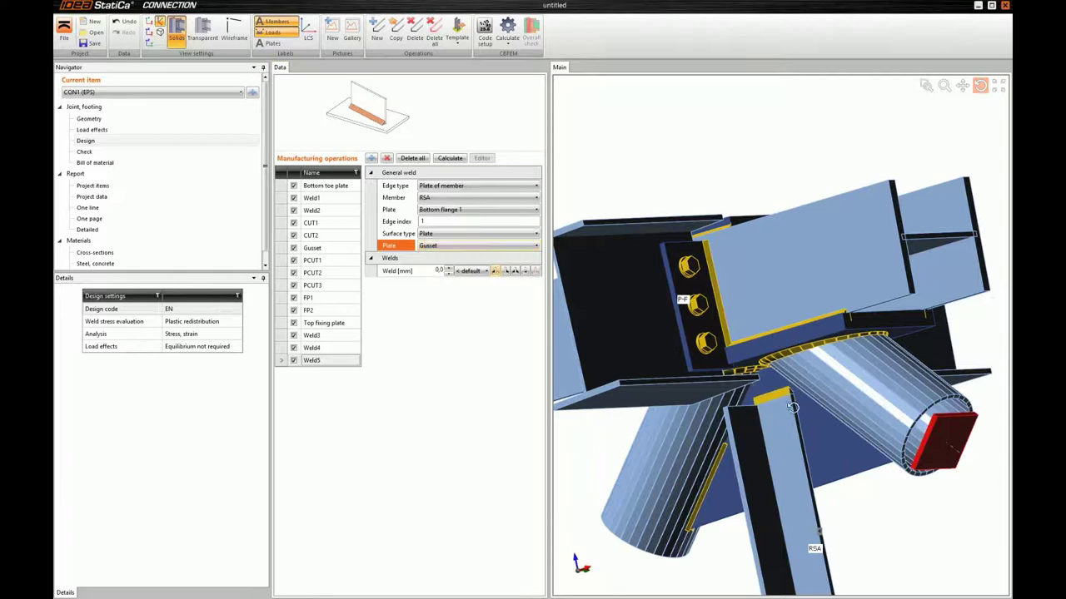
pyautogui.click(506, 271)
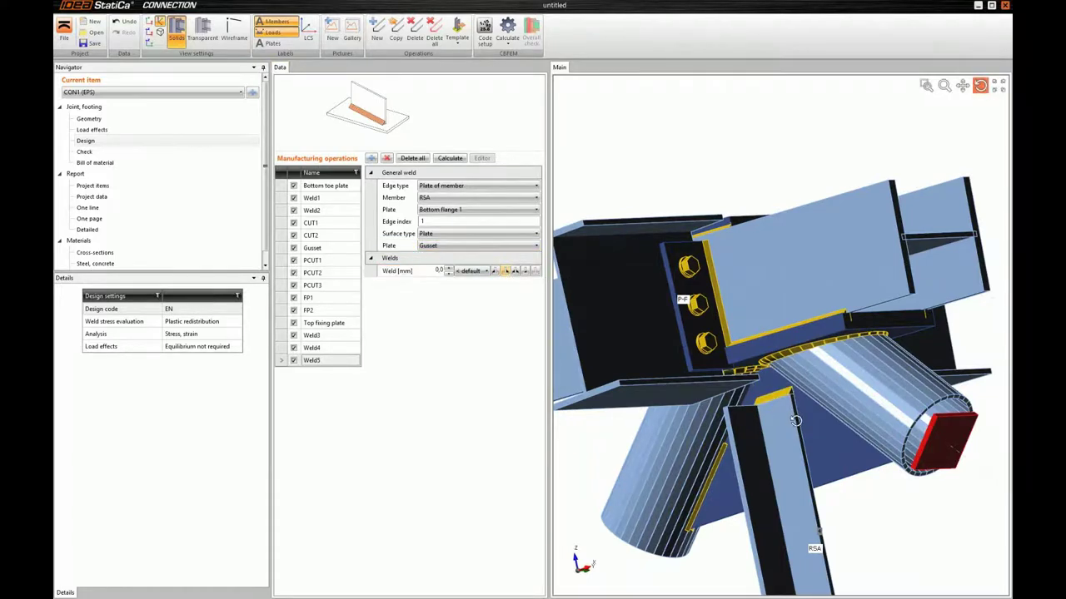
# Step: Set the size of the weld between RSA and the gusset to 4.2 mm
pyautogui.moveTo(795, 420); pyautogui.dragTo(649, 305)
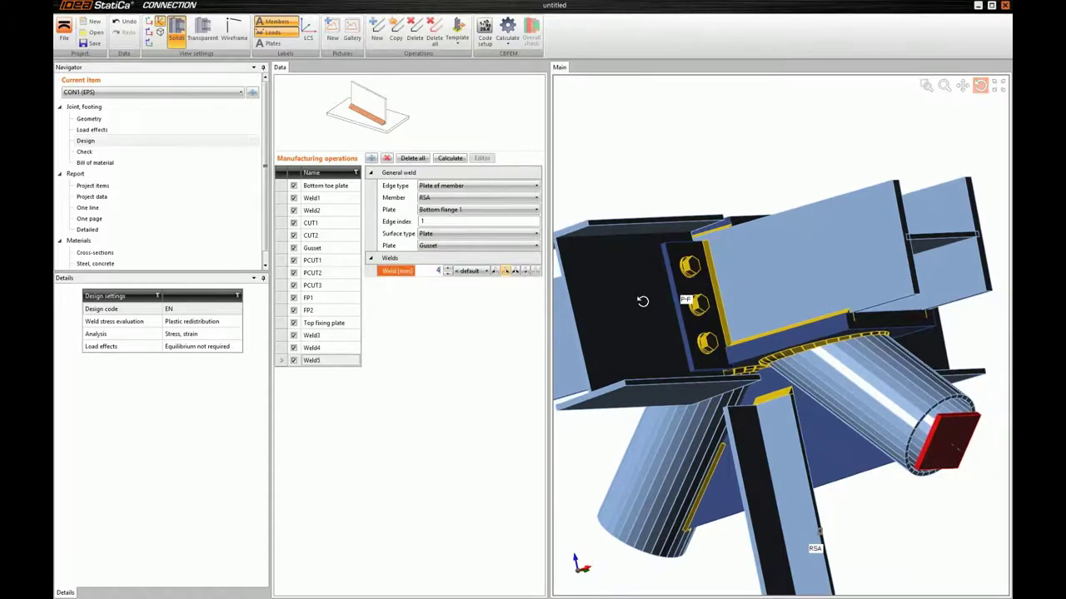
pyautogui.press('Tab')
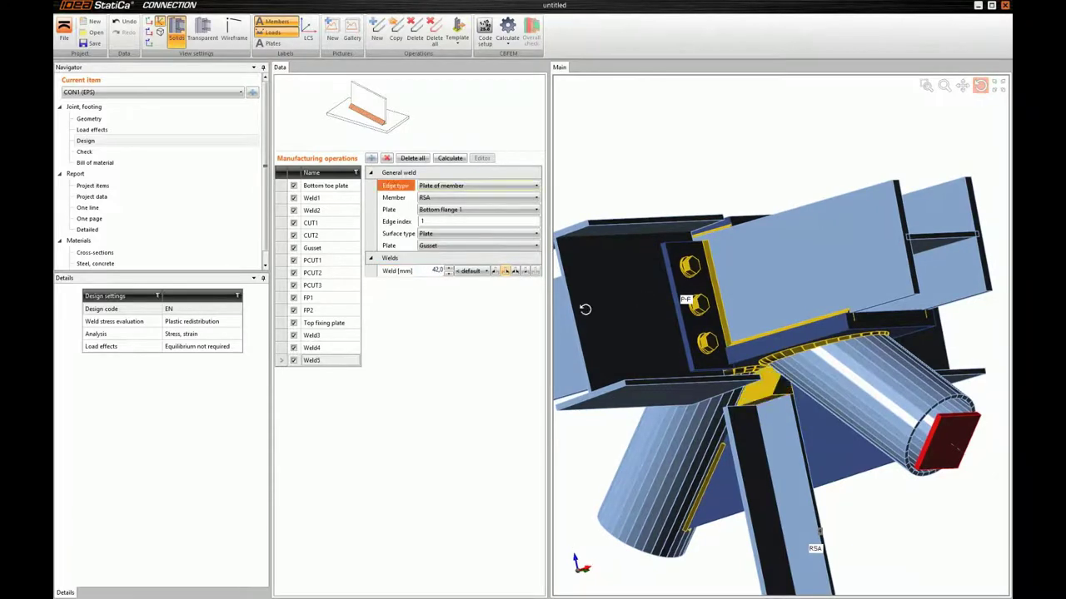
pyautogui.click(438, 271)
pyautogui.write('4,2')
pyautogui.press('Return')
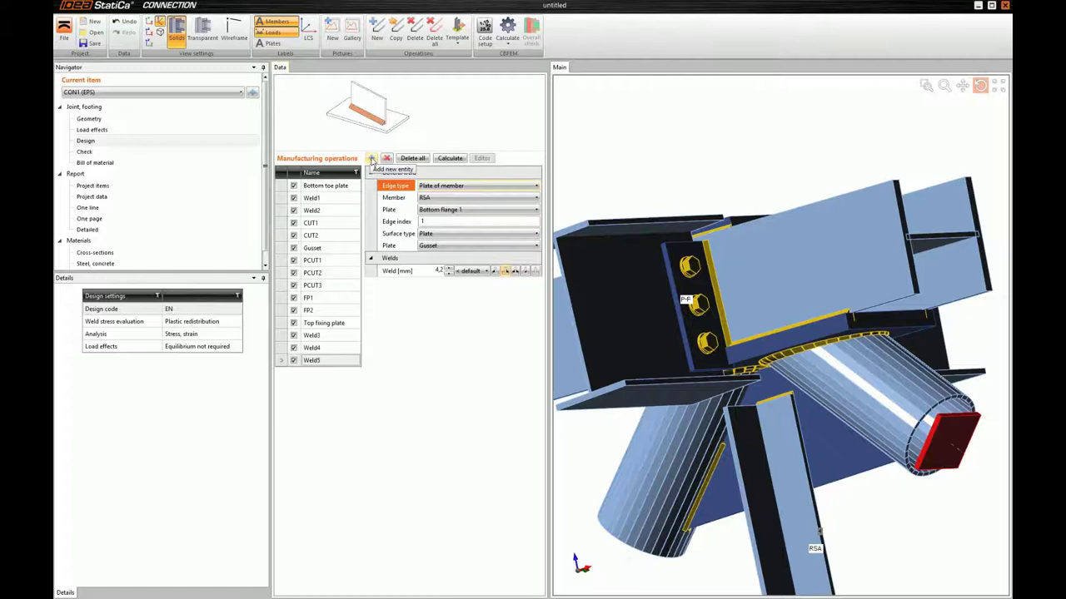
# Step: Copy the weld between RSA's Bottom flange 1 and the Gusset and set the copy's edge index to 2
pyautogui.click(372, 158)
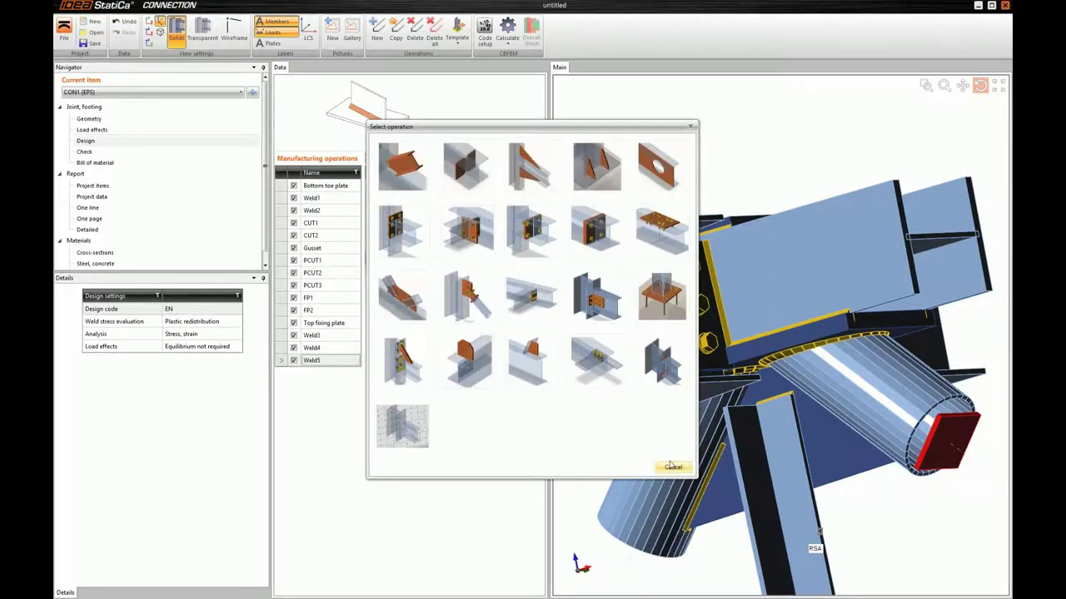
pyautogui.click(596, 359)
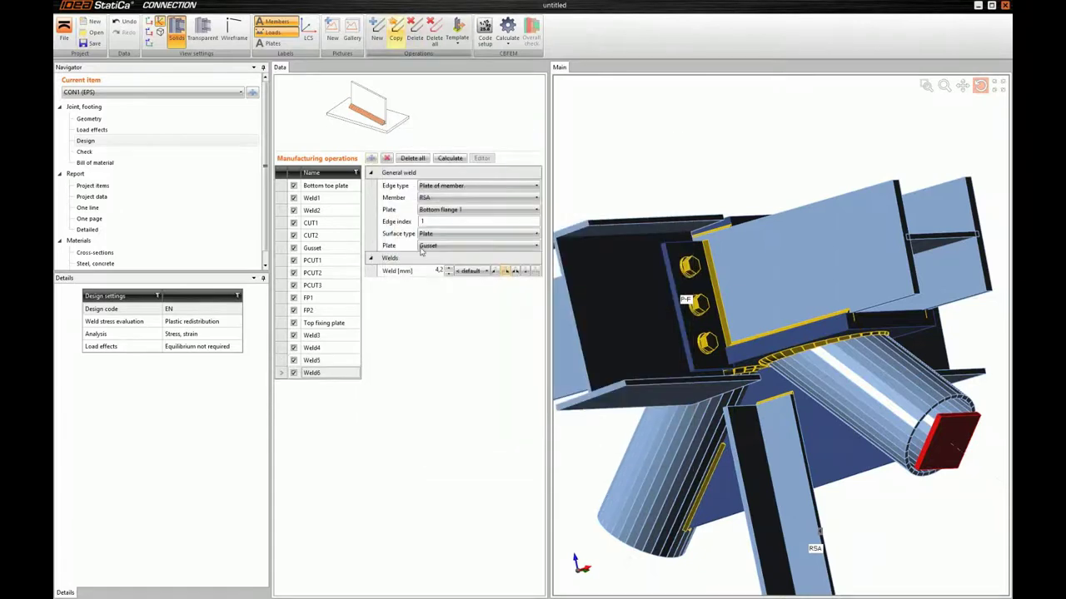
pyautogui.click(450, 222)
pyautogui.write('2')
pyautogui.press('Tab')
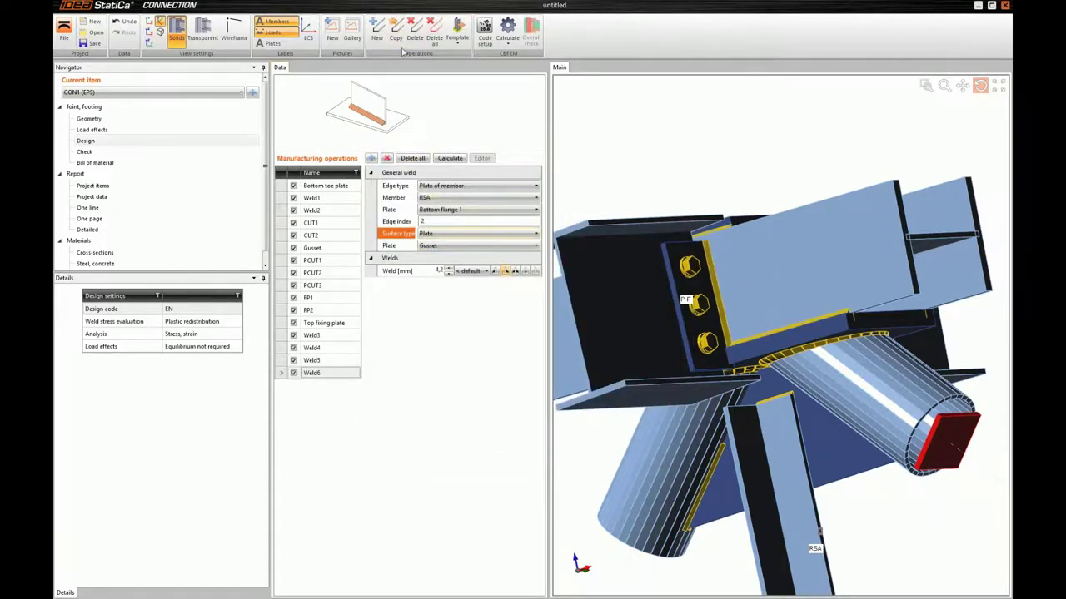
# Step: Copy the RSA weld with edge index 2 and set the edge index of the new weld to 4
pyautogui.click(395, 32)
pyautogui.click(449, 222)
pyautogui.write('3')
pyautogui.press('Tab')
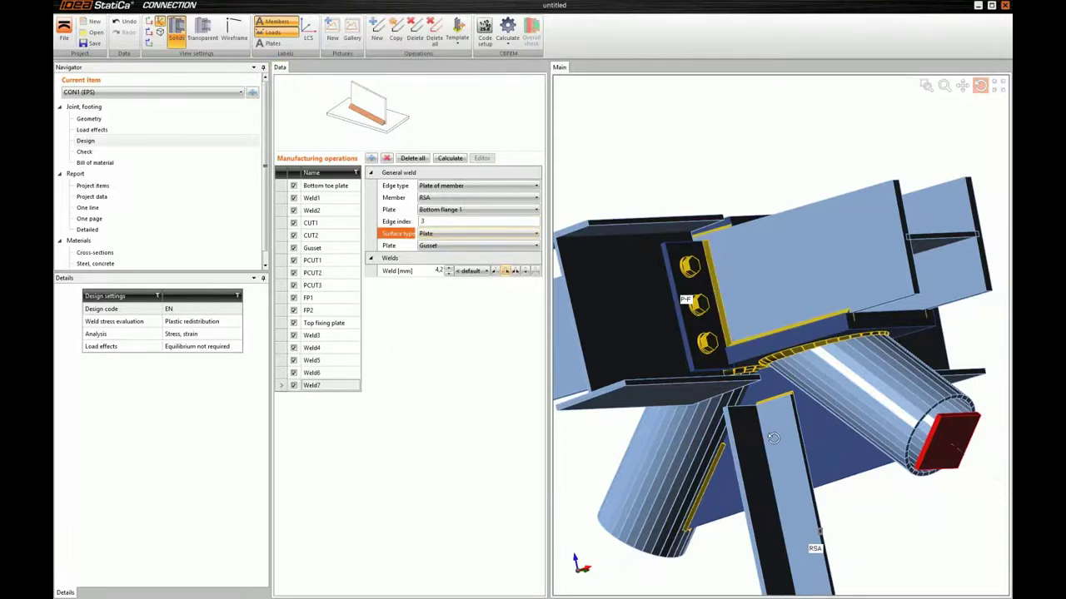
pyautogui.moveTo(772, 443); pyautogui.dragTo(682, 342)
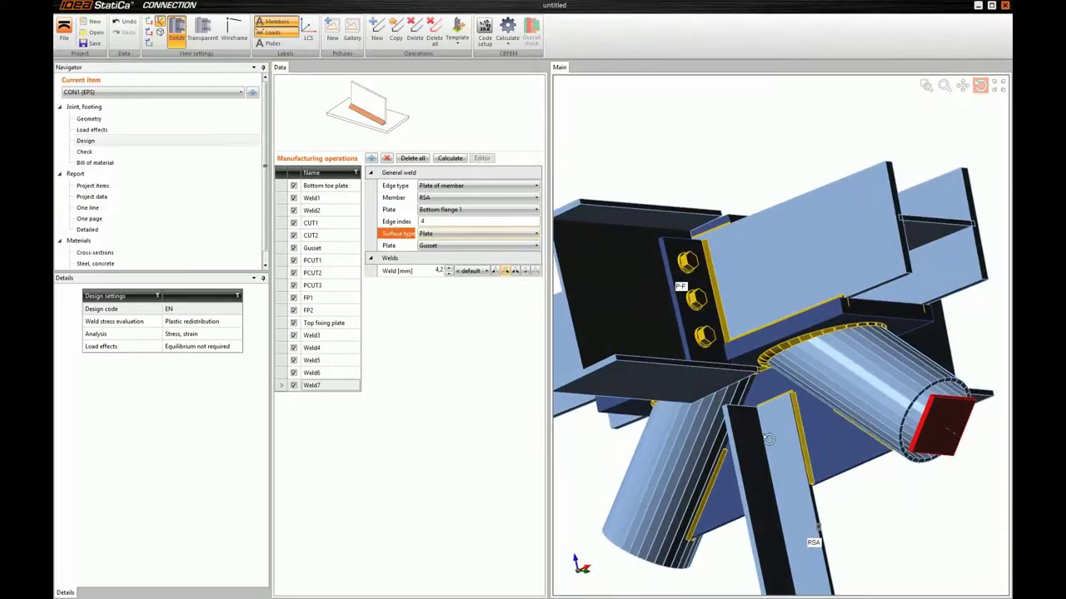
pyautogui.moveTo(768, 439); pyautogui.dragTo(811, 437)
# Step: Switch the RSA gusset weld with edge index 2 to the opposite side of the edge
pyautogui.click(317, 372)
pyautogui.moveTo(859, 509); pyautogui.dragTo(918, 199)
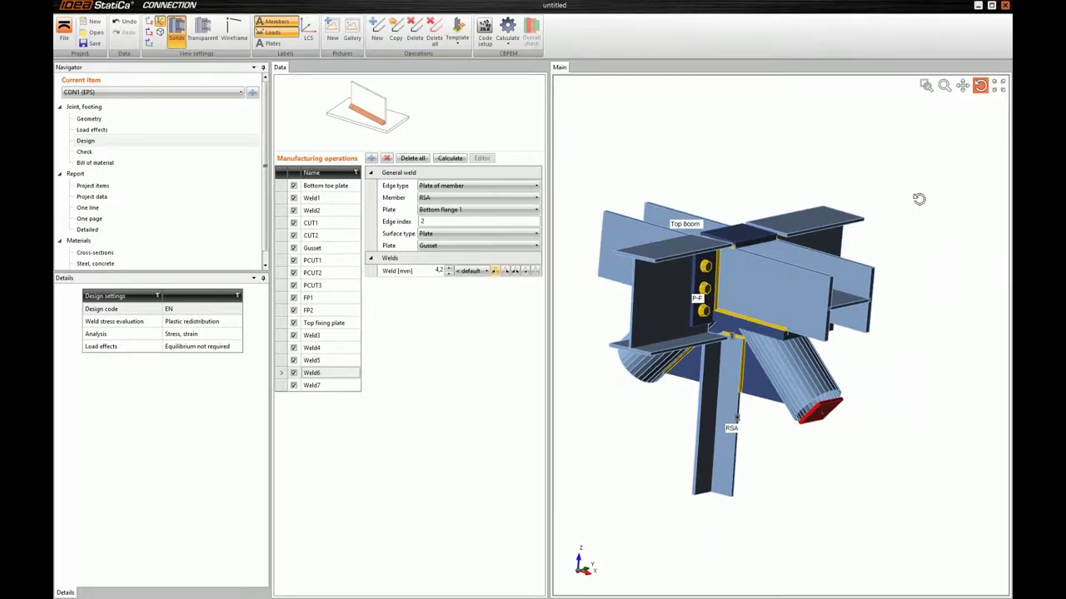
pyautogui.moveTo(737, 270); pyautogui.dragTo(763, 283, button='middle')
pyautogui.moveTo(763, 283); pyautogui.dragTo(791, 172)
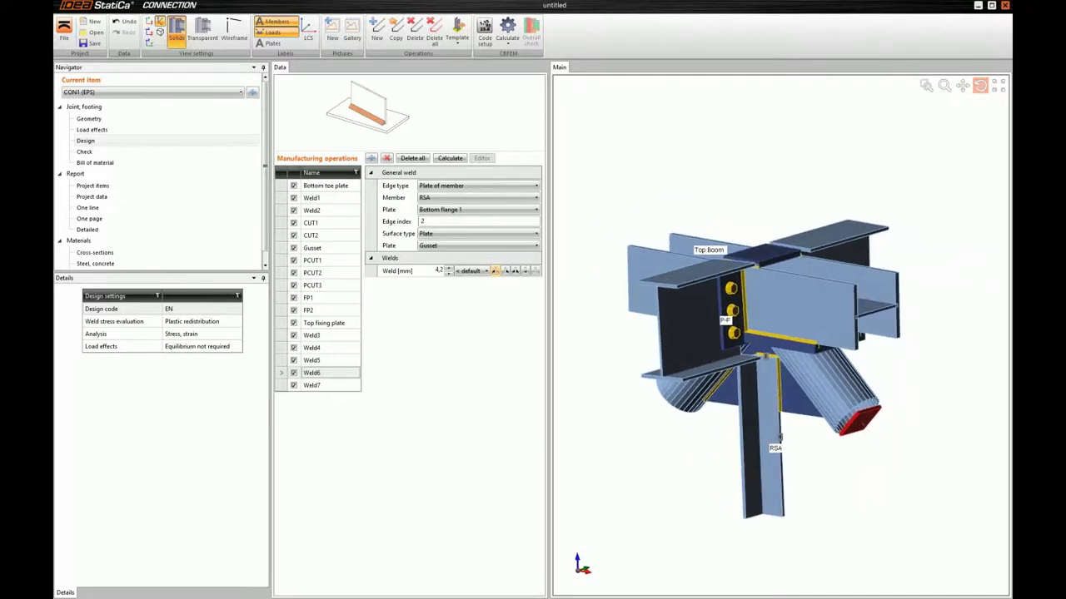
# Step: Open the load effects of the joint and add a new load effect
pyautogui.hotkey('alt', 'Tab')
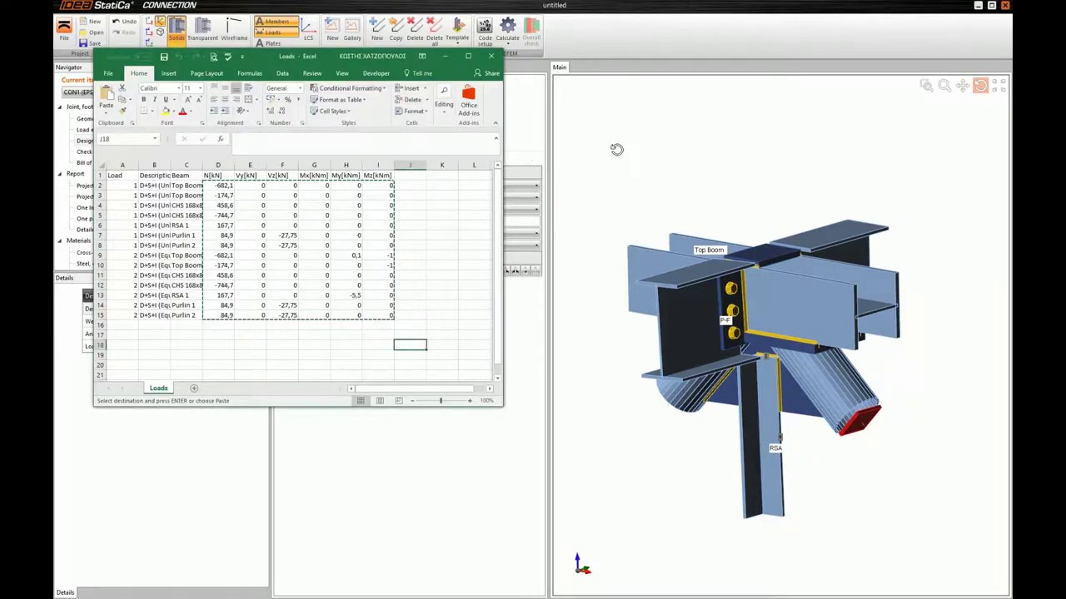
pyautogui.click(616, 149)
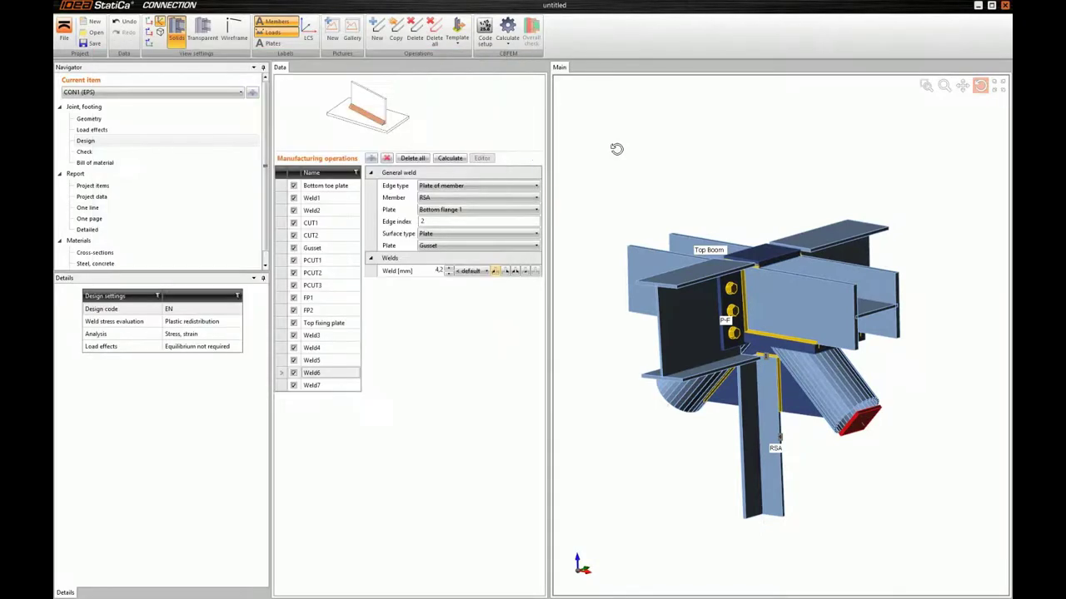
pyautogui.click(115, 132)
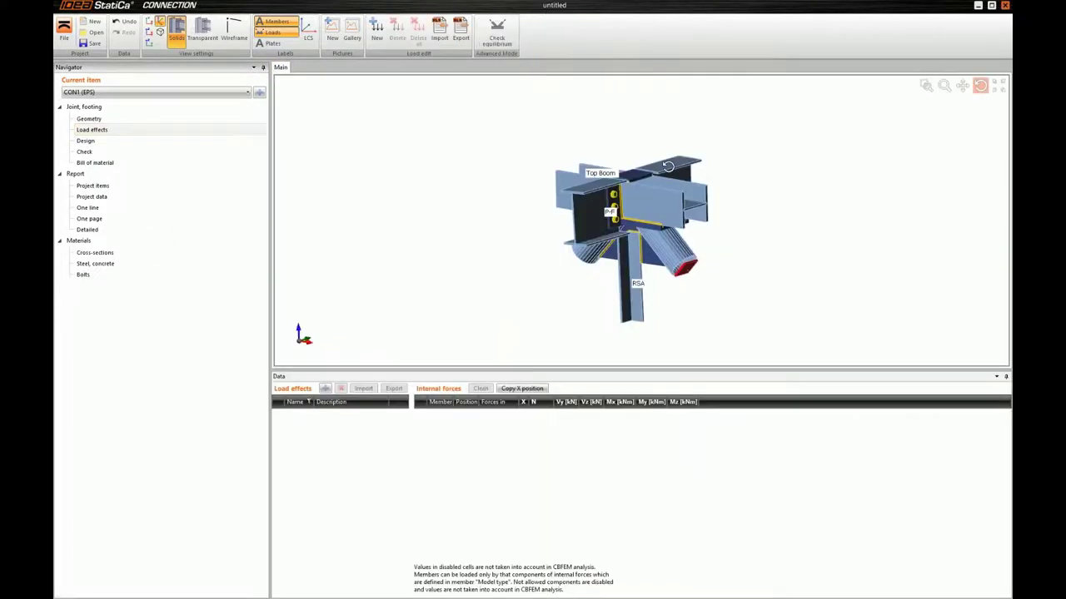
pyautogui.moveTo(315, 337); pyautogui.dragTo(416, 348)
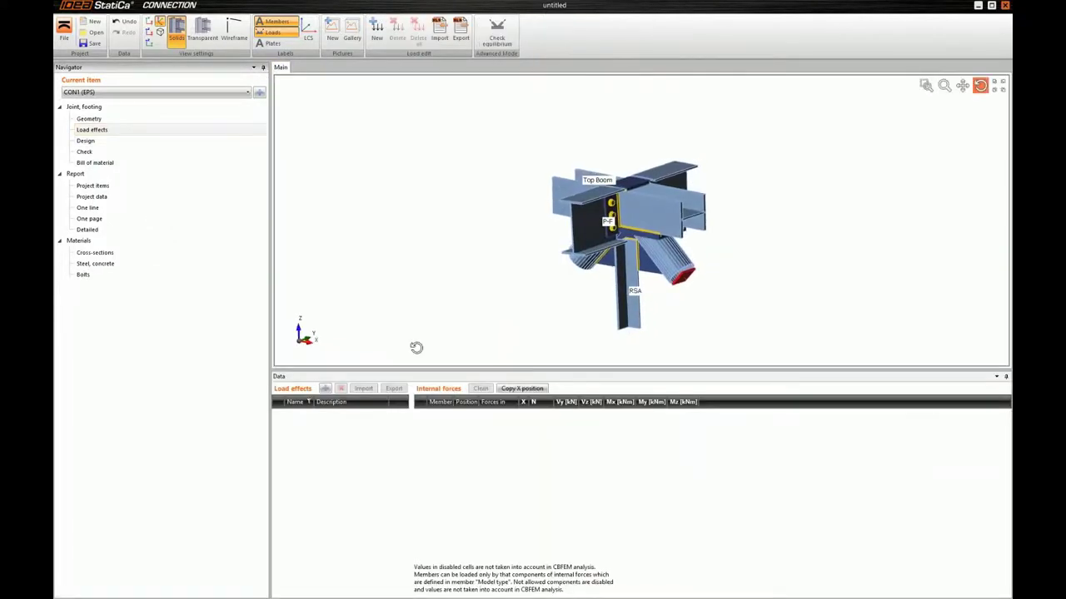
pyautogui.click(325, 389)
pyautogui.moveTo(644, 220); pyautogui.dragTo(505, 213)
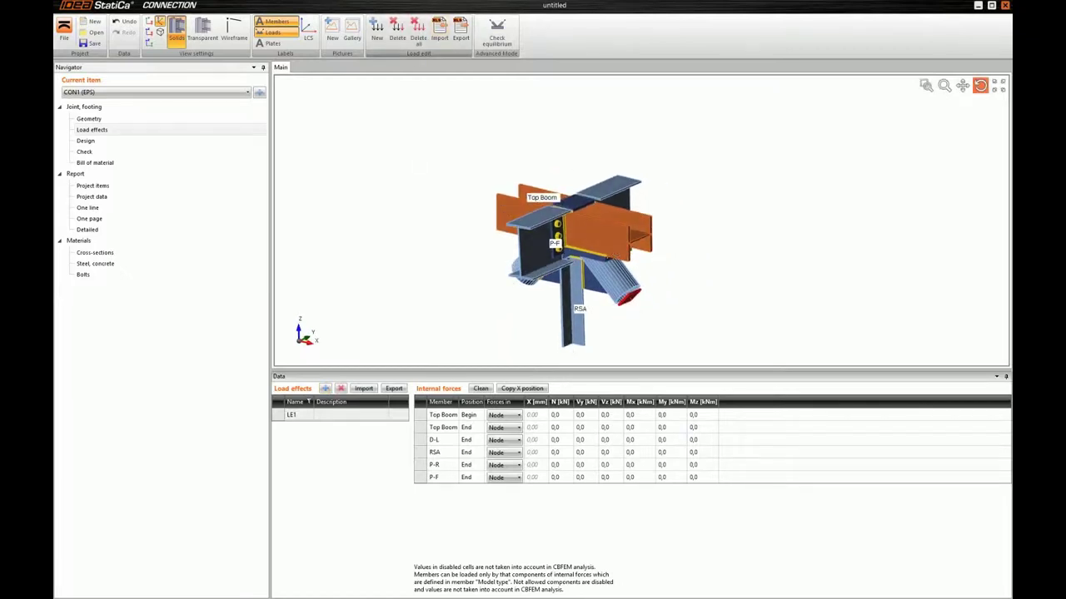
# Step: Switch to the Loads workbook in Excel, copy the internal forces in D2:I15 and return to IDEA StatiCa Connection
pyautogui.hotkey('alt', 'Tab')
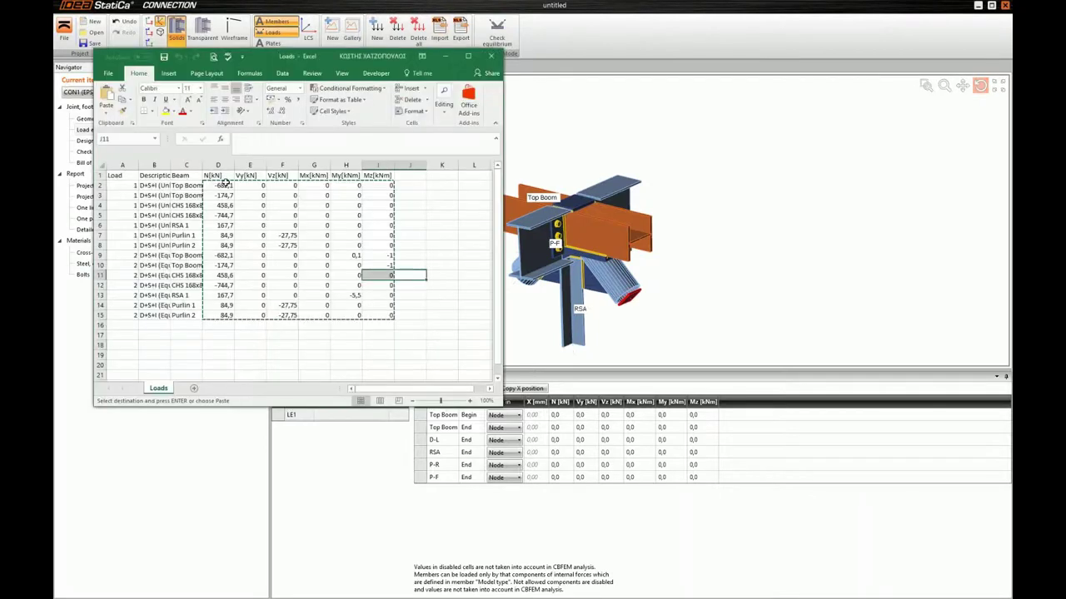
pyautogui.moveTo(218, 184); pyautogui.dragTo(386, 314)
pyautogui.rightClick(387, 315)
pyautogui.click(412, 333)
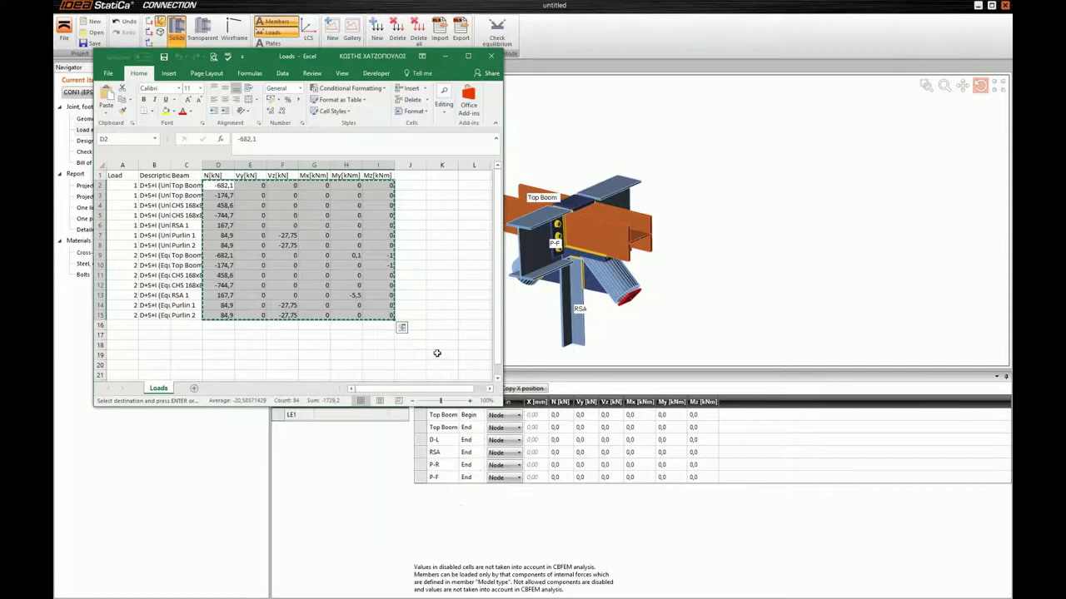
pyautogui.click(586, 348)
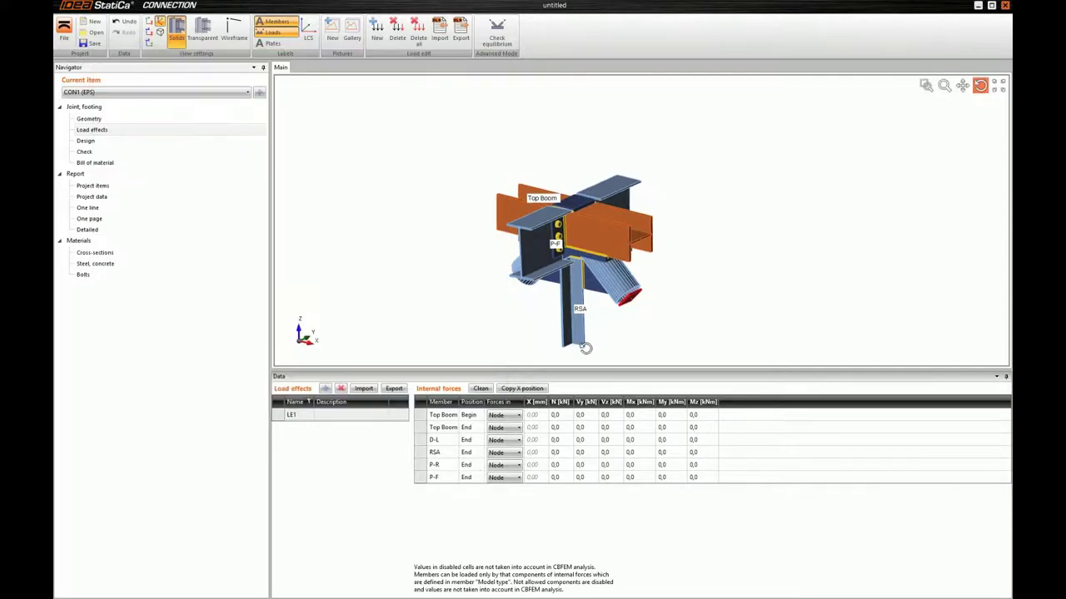
pyautogui.click(440, 34)
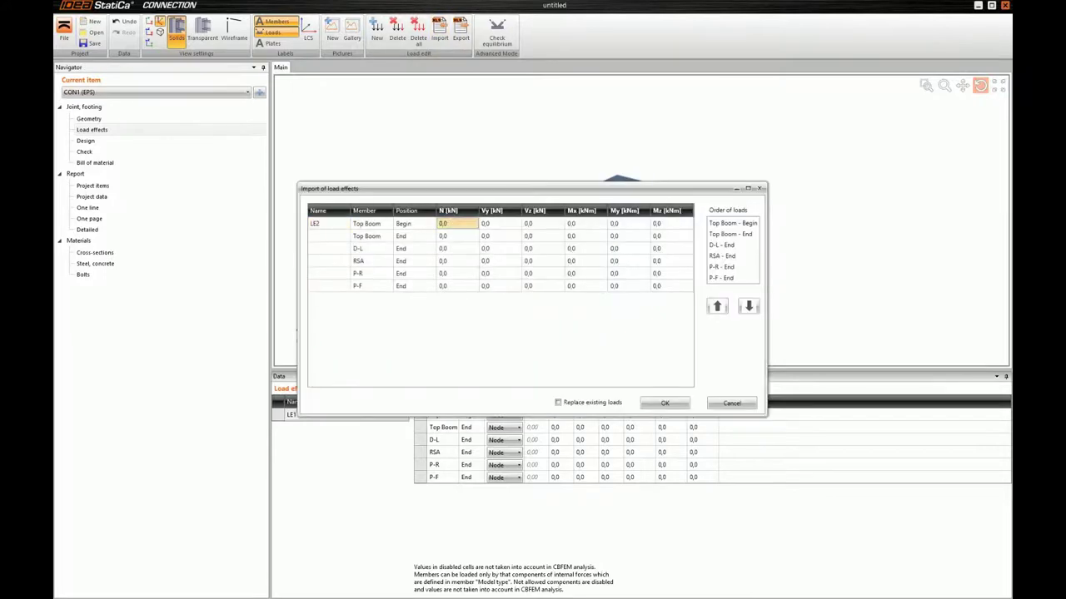
pyautogui.hotkey('ctrl', 'v')
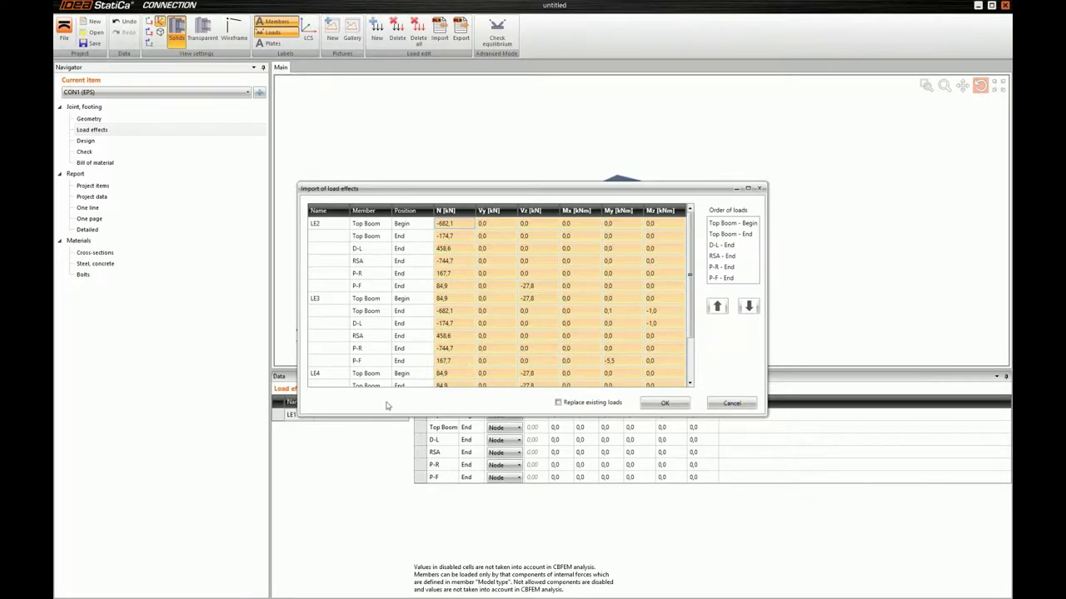
pyautogui.click(713, 403)
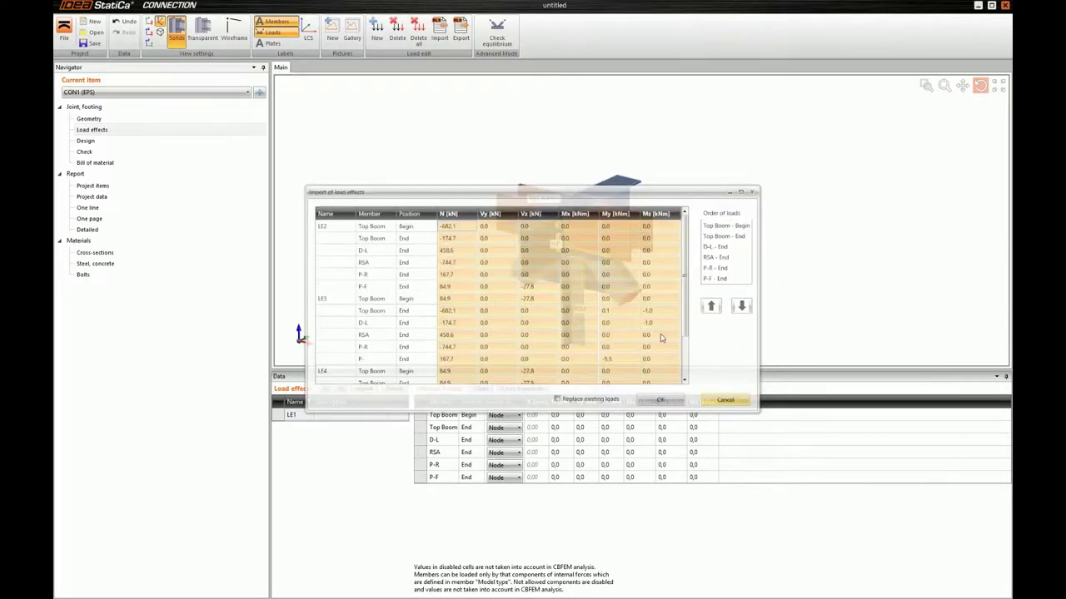
# Step: Turn on the equilibrium check and import the copied internal forces as load effects, replacing the existing loads
pyautogui.click(499, 35)
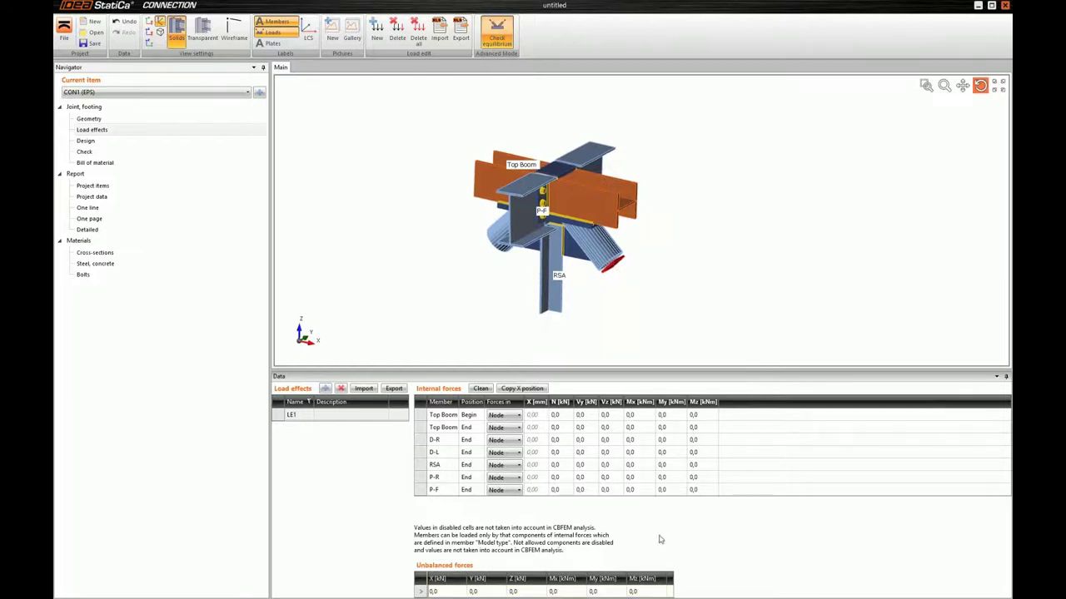
pyautogui.moveTo(535, 191); pyautogui.dragTo(530, 189)
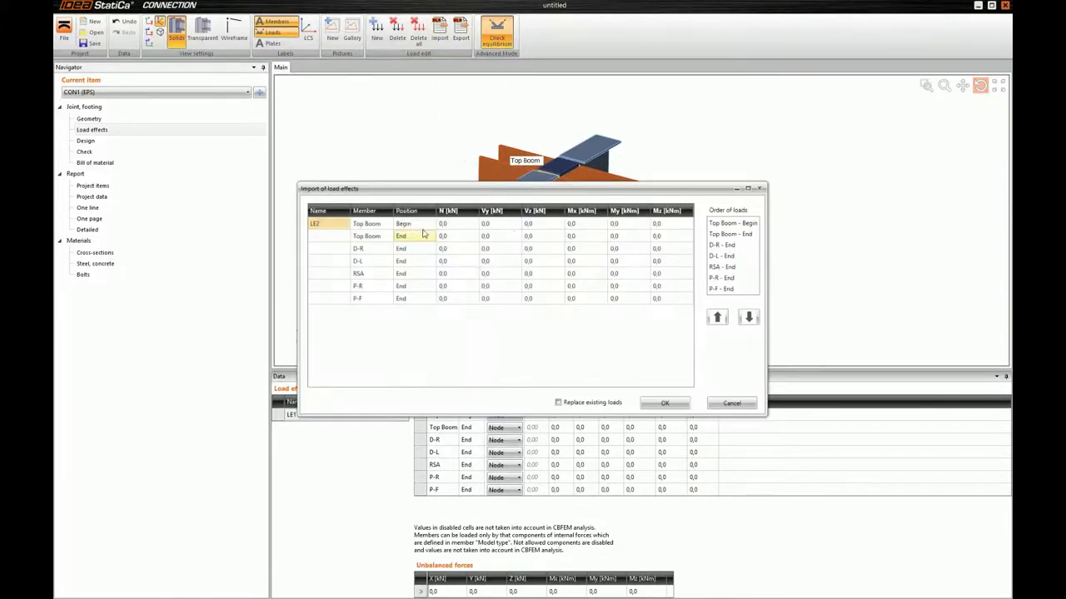
pyautogui.click(461, 240)
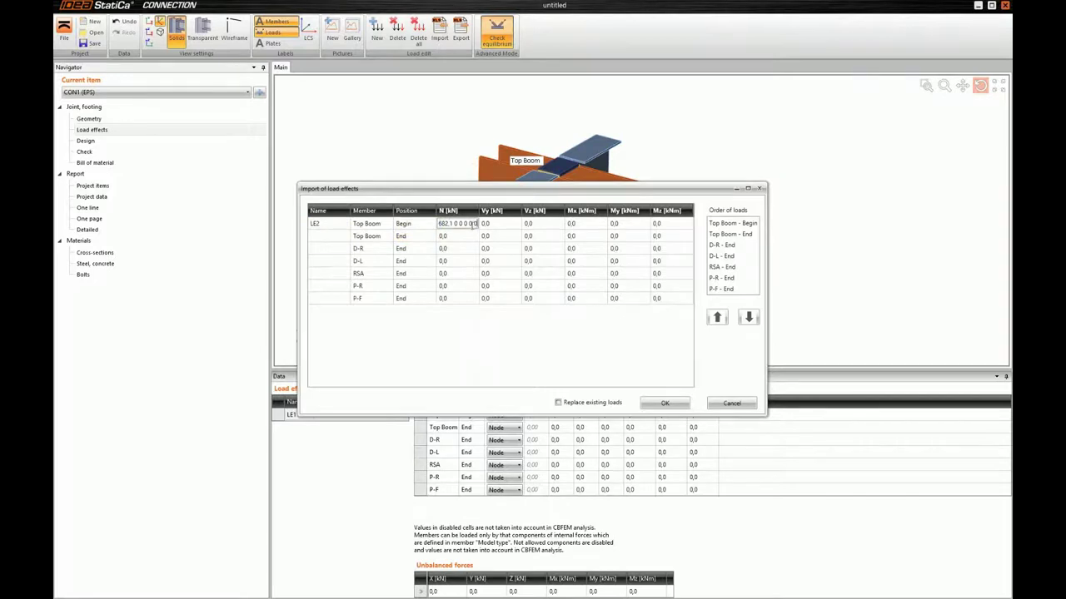
pyautogui.click(589, 325)
pyautogui.hotkey('ctrl', 'v')
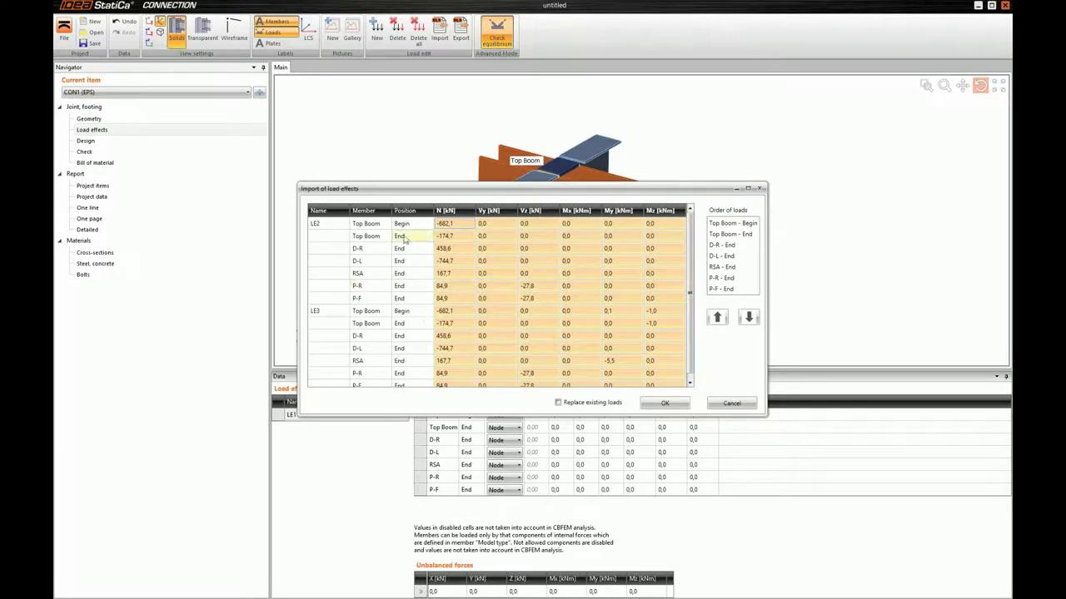
pyautogui.moveTo(689, 241)
pyautogui.mouseDown()
pyautogui.moveTo(685, 280)
pyautogui.moveTo(683, 243)
pyautogui.mouseUp()
pyautogui.click(587, 407)
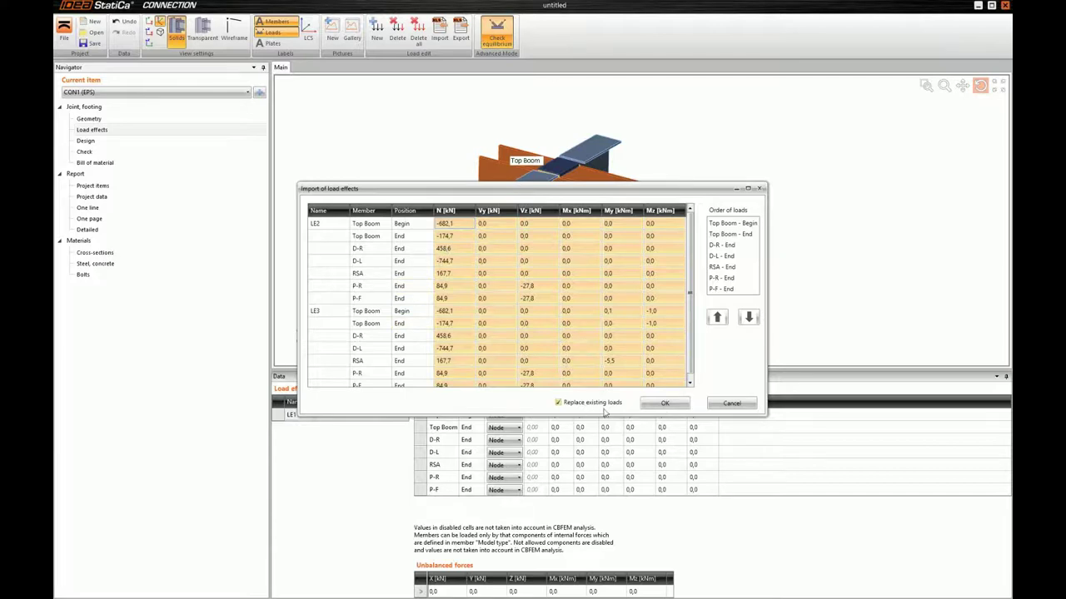
pyautogui.click(664, 403)
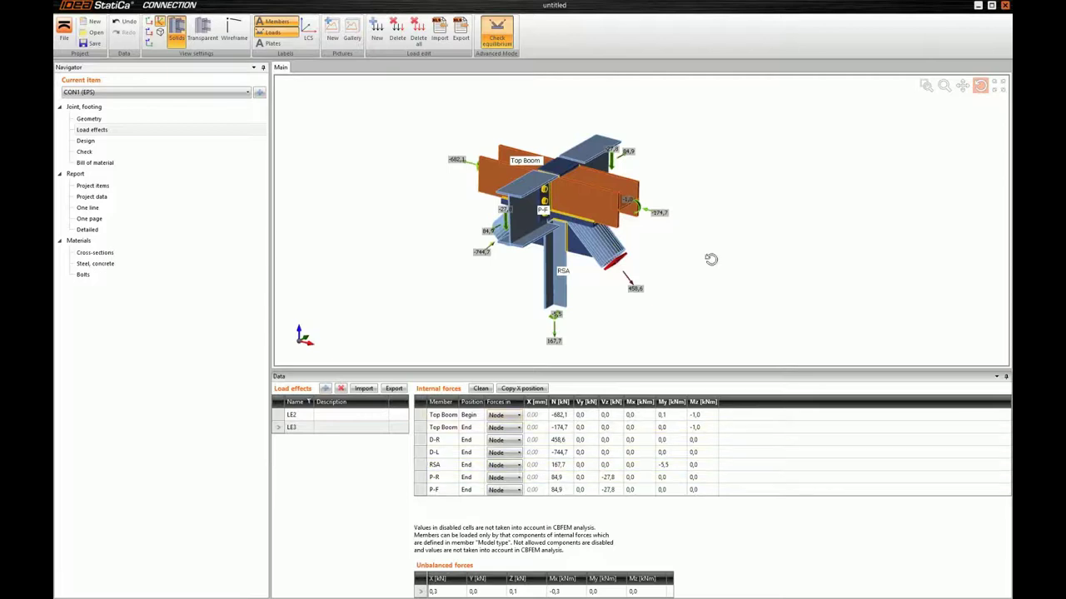
pyautogui.moveTo(711, 257); pyautogui.dragTo(712, 261)
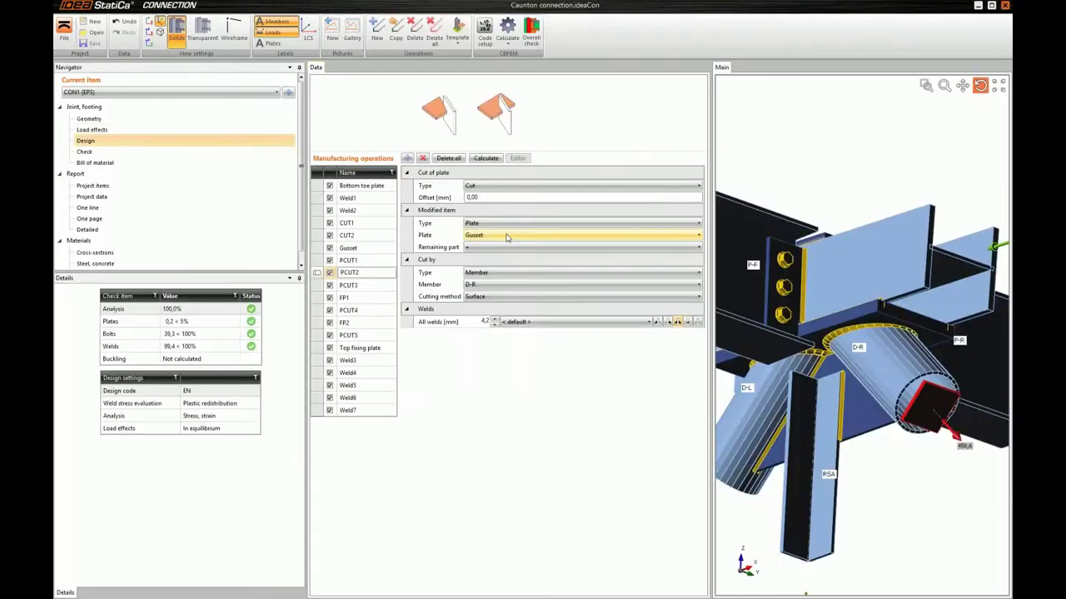
# Step: Open the check results of the Caunton connection and inspect the overall check displayed on the 3D model
pyautogui.moveTo(984, 201); pyautogui.dragTo(924, 266)
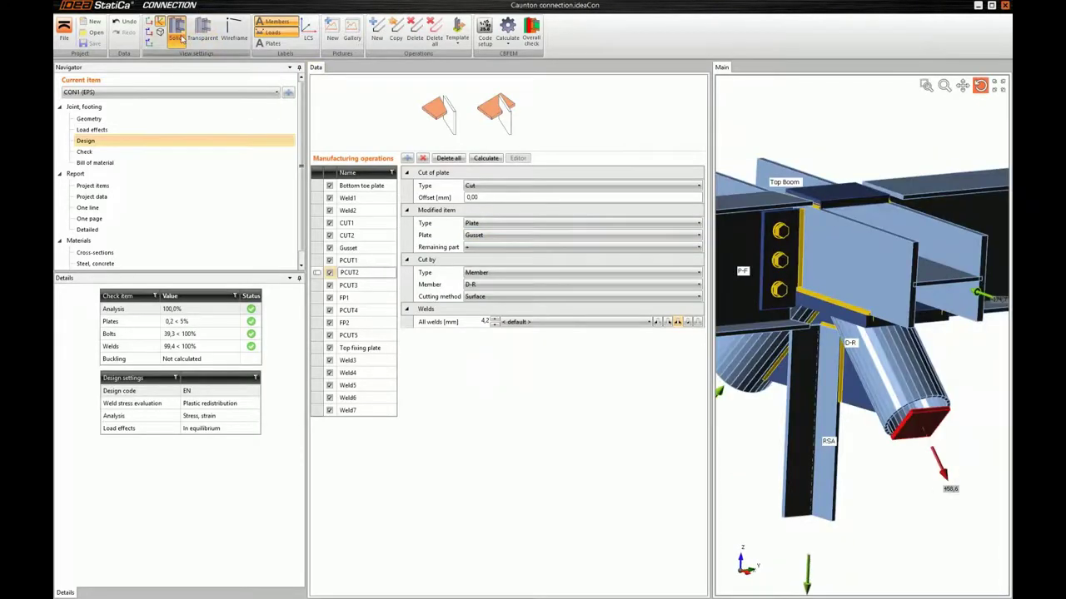
pyautogui.click(84, 152)
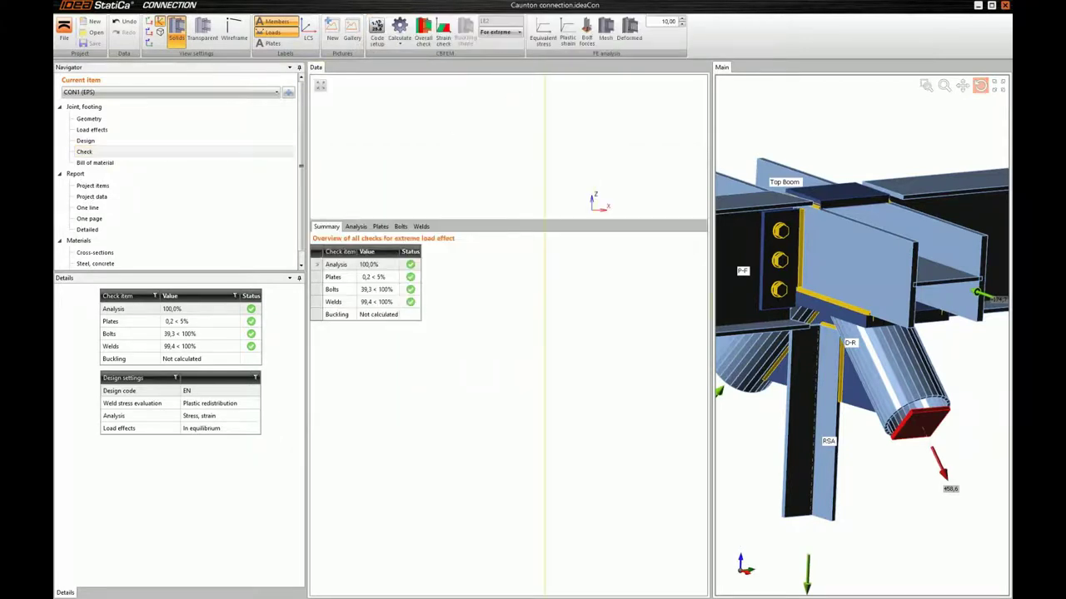
pyautogui.moveTo(752, 346); pyautogui.dragTo(746, 398)
pyautogui.click(423, 33)
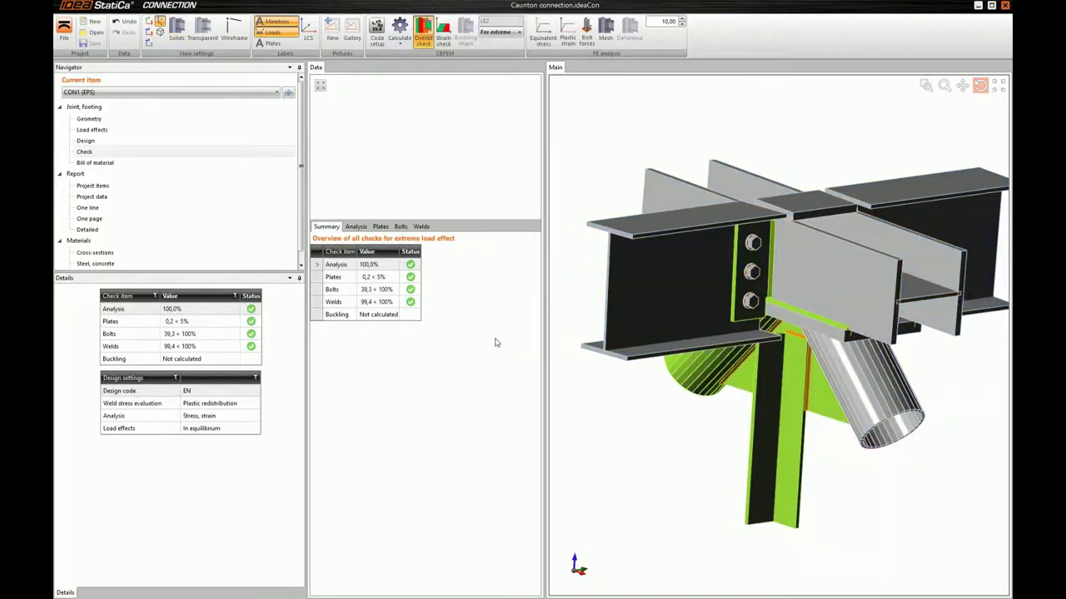
pyautogui.moveTo(845, 157); pyautogui.dragTo(866, 214)
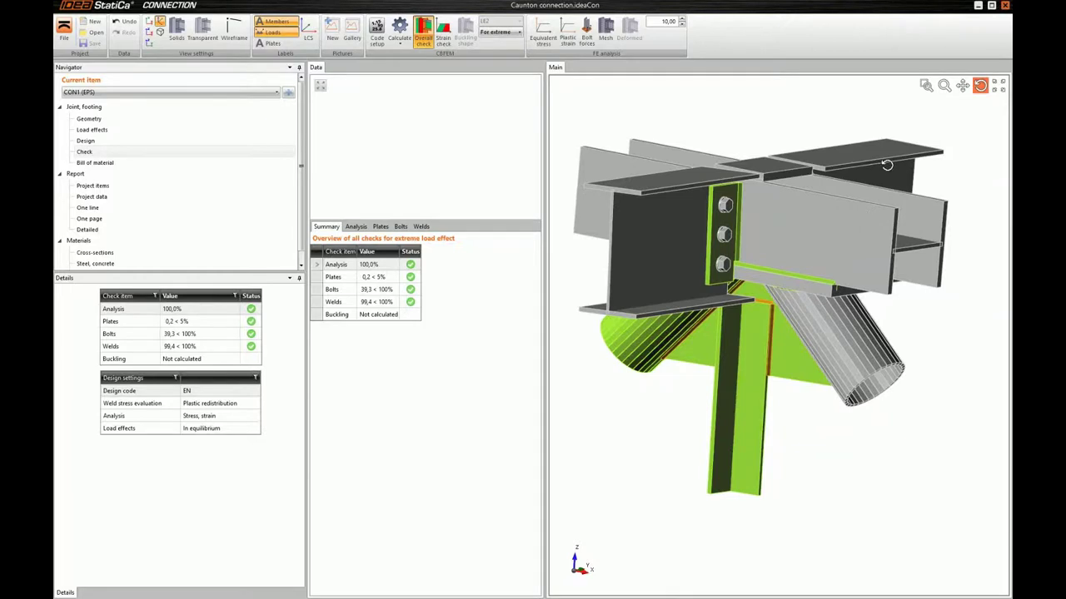
pyautogui.moveTo(901, 169); pyautogui.dragTo(899, 161)
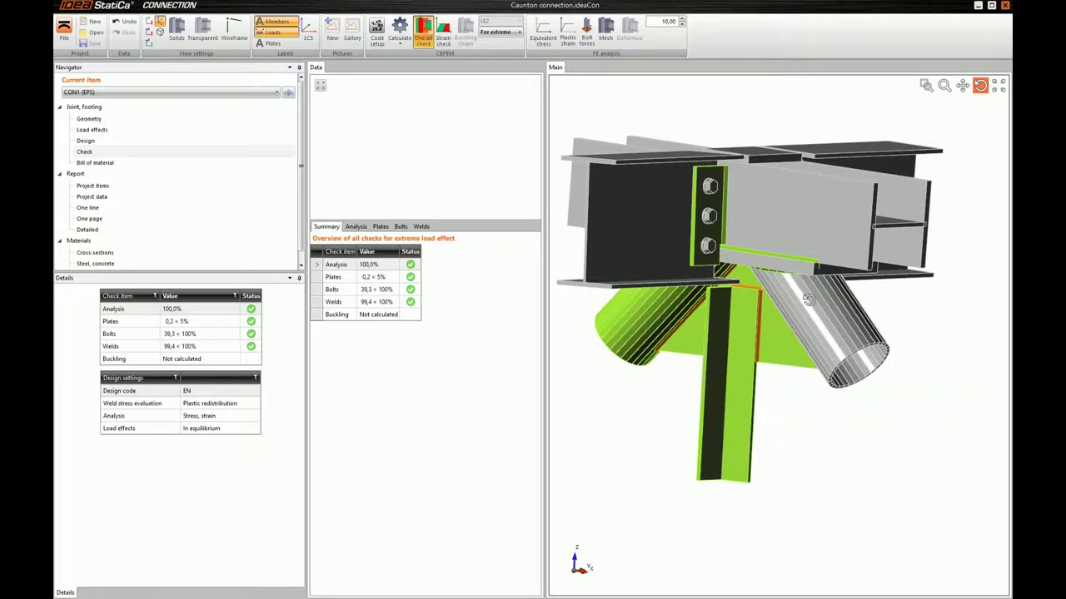
pyautogui.moveTo(818, 293)
pyautogui.mouseDown()
pyautogui.moveTo(797, 289)
pyautogui.moveTo(810, 298)
pyautogui.mouseUp()
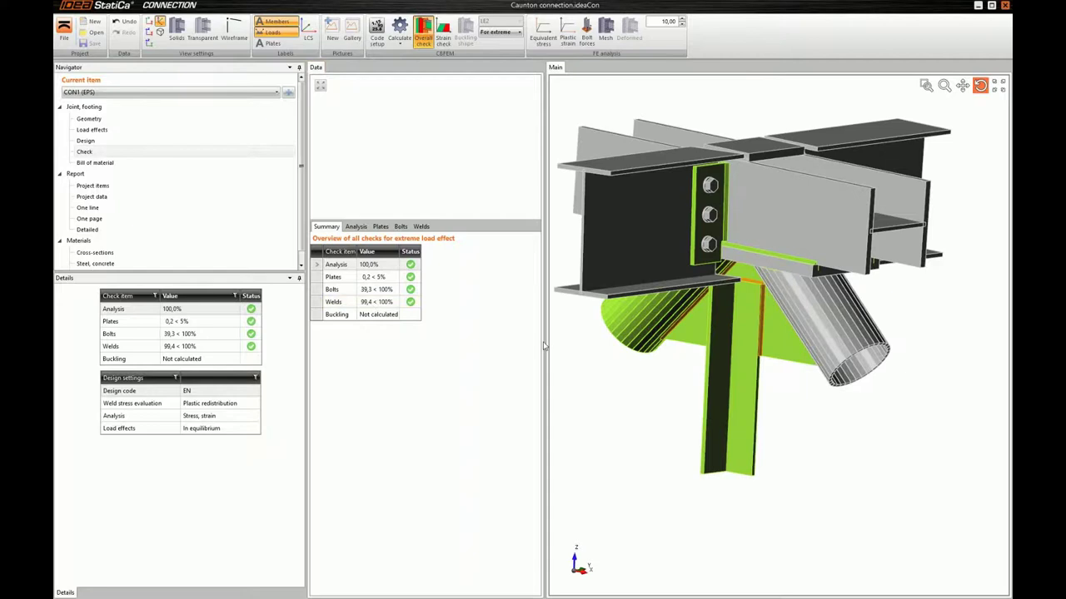
# Step: Examine the FE analysis status and the plate check results, selecting member D-R
pyautogui.moveTo(584, 354); pyautogui.dragTo(584, 354)
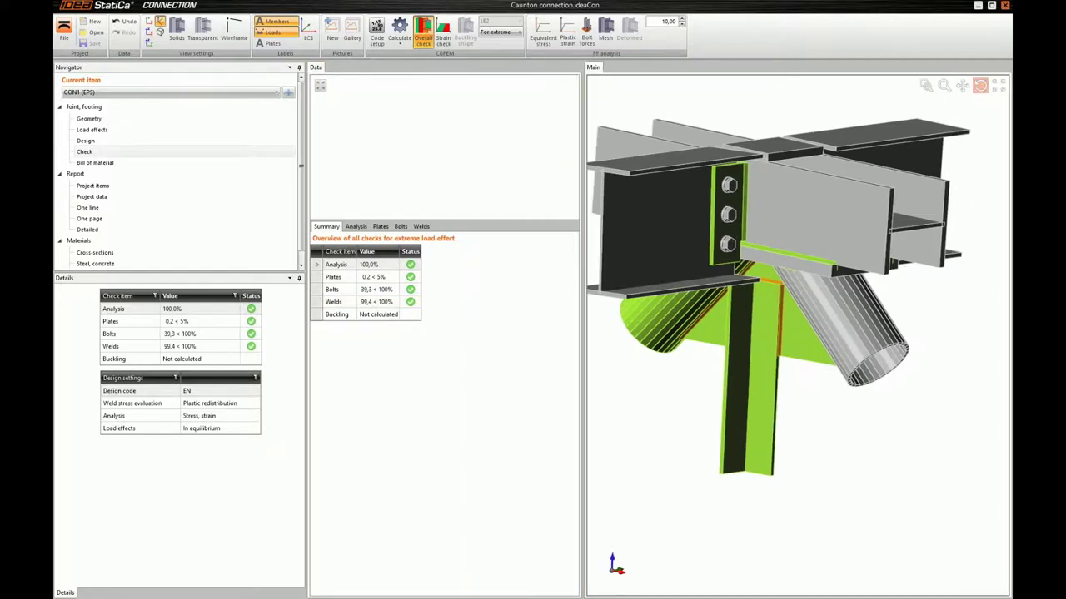
pyautogui.click(357, 227)
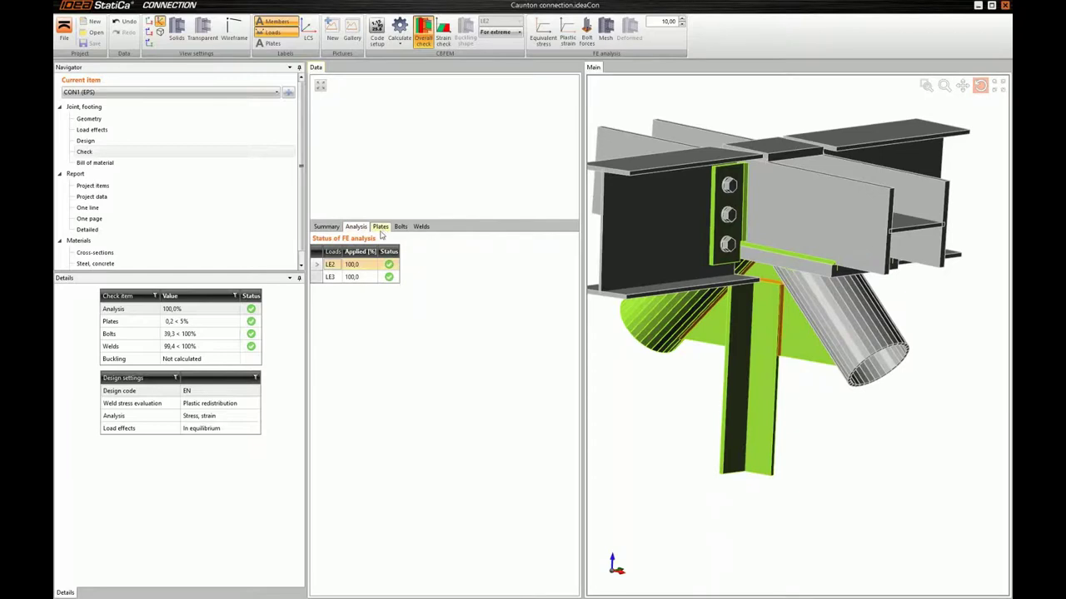
pyautogui.click(381, 227)
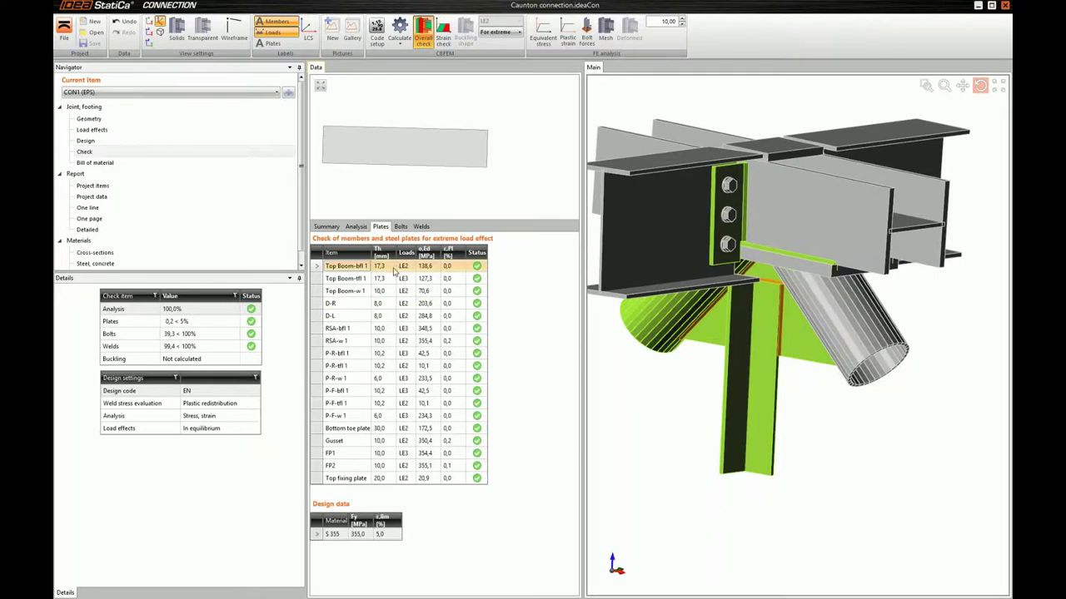
pyautogui.click(384, 305)
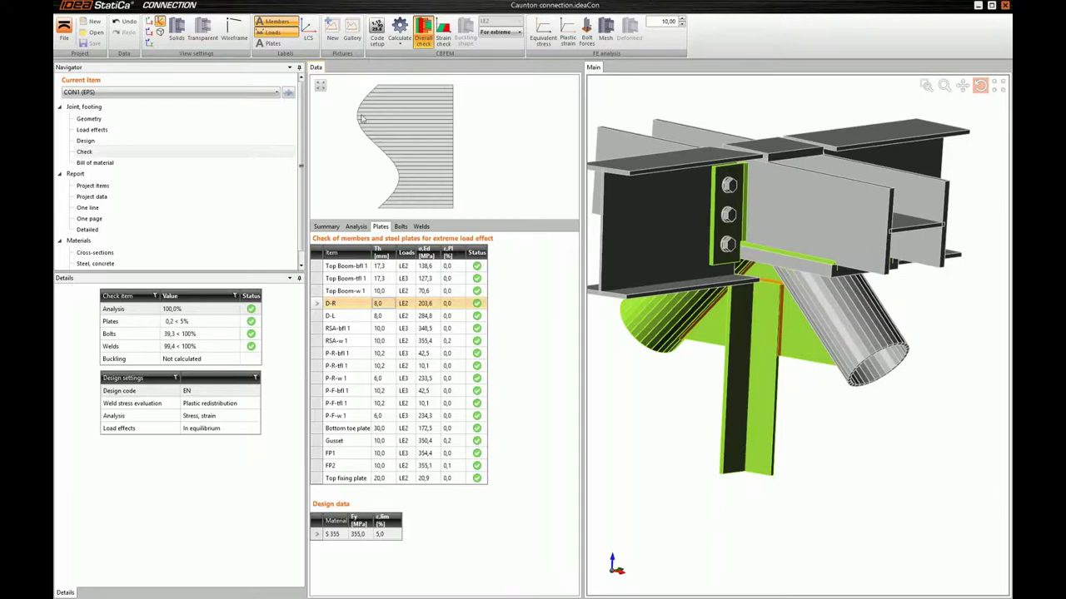
# Step: Display the equivalent stress, plastic strain and strain check results on the 3D model of the connection
pyautogui.click(545, 40)
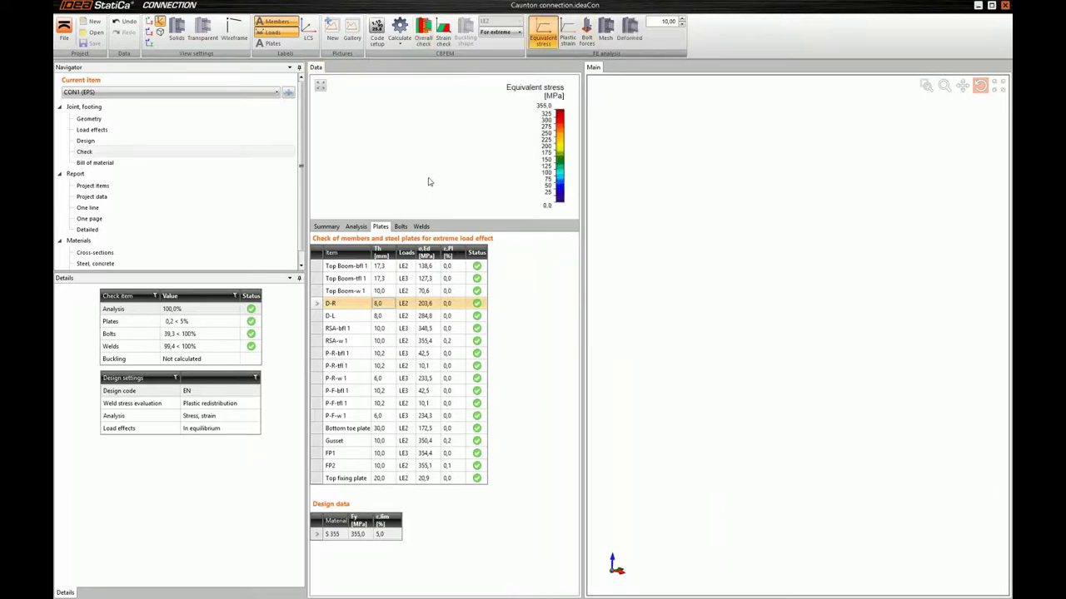
pyautogui.moveTo(700, 164); pyautogui.dragTo(731, 193)
pyautogui.click(567, 33)
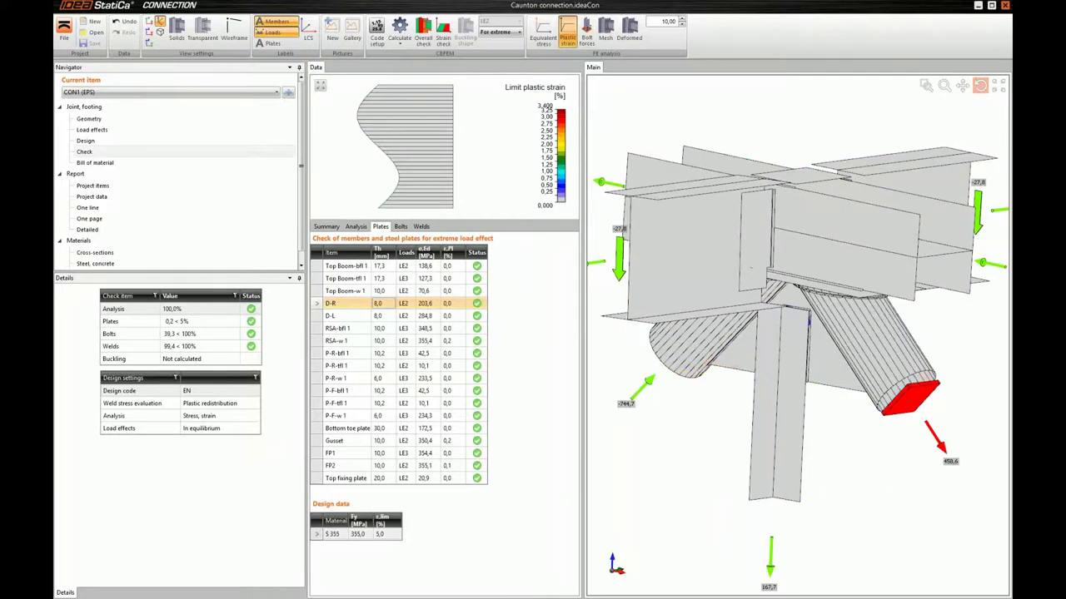
pyautogui.click(443, 35)
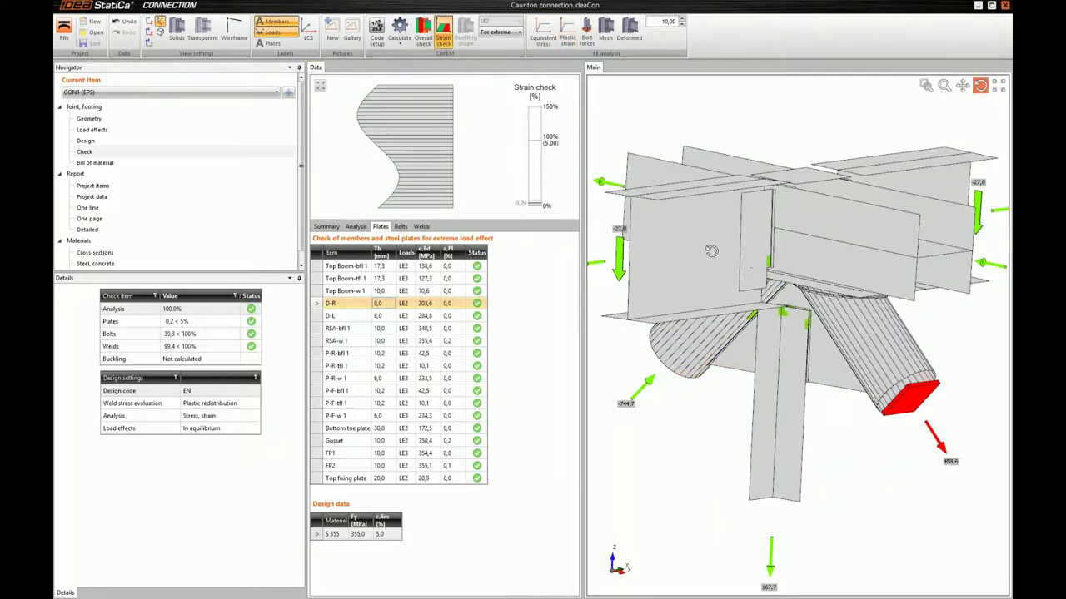
pyautogui.moveTo(710, 268); pyautogui.dragTo(716, 250)
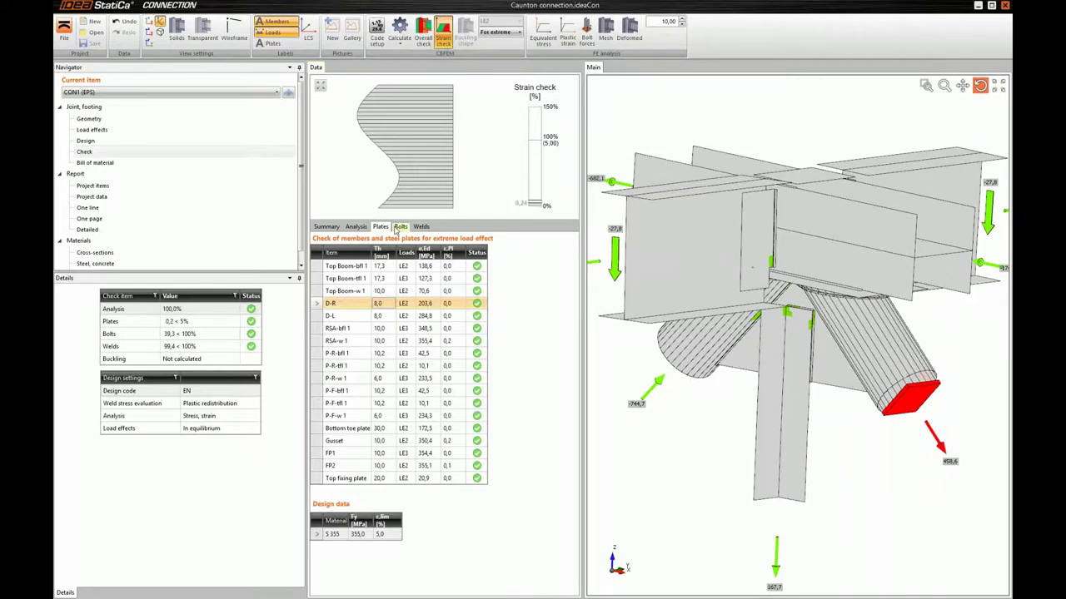
# Step: Review the bolt and weld check results, including the detailed formulas for the bottom toe plate weld to D-R
pyautogui.click(401, 227)
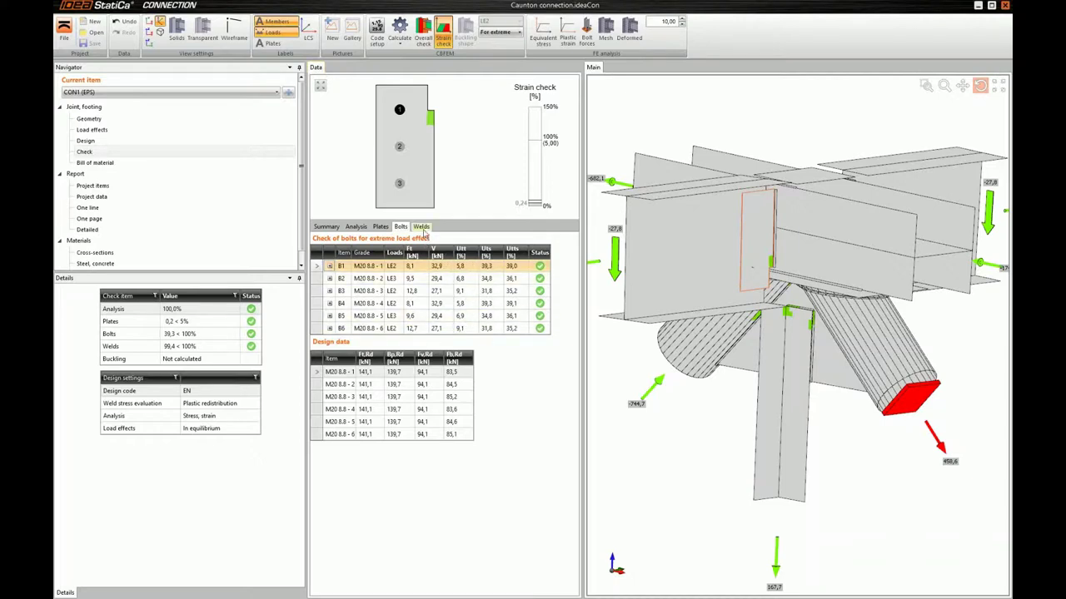
pyautogui.click(422, 228)
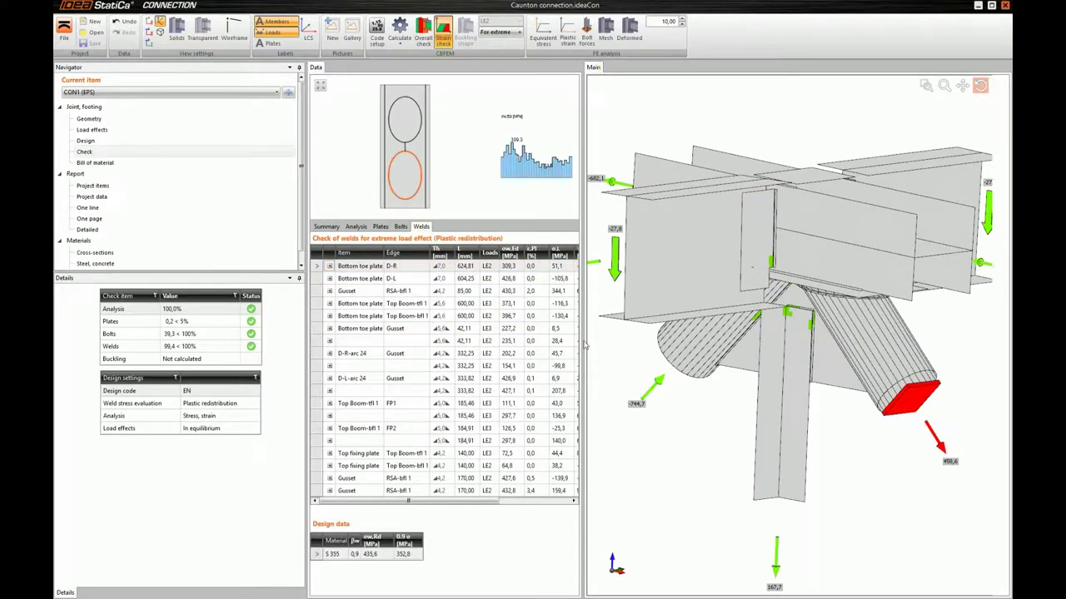
pyautogui.moveTo(583, 343); pyautogui.dragTo(601, 343)
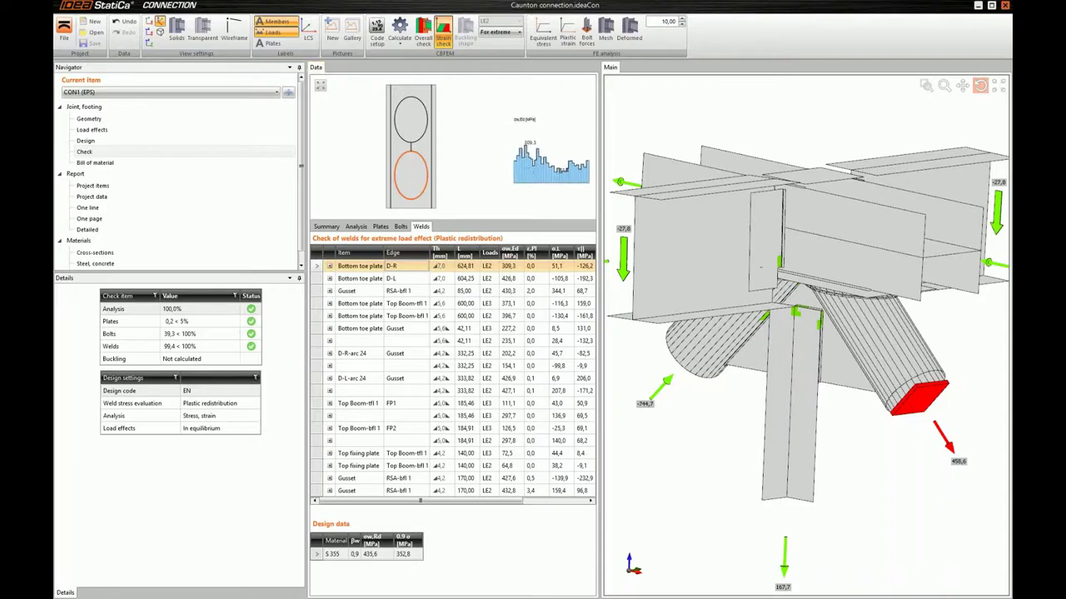
pyautogui.moveTo(601, 201); pyautogui.dragTo(660, 196)
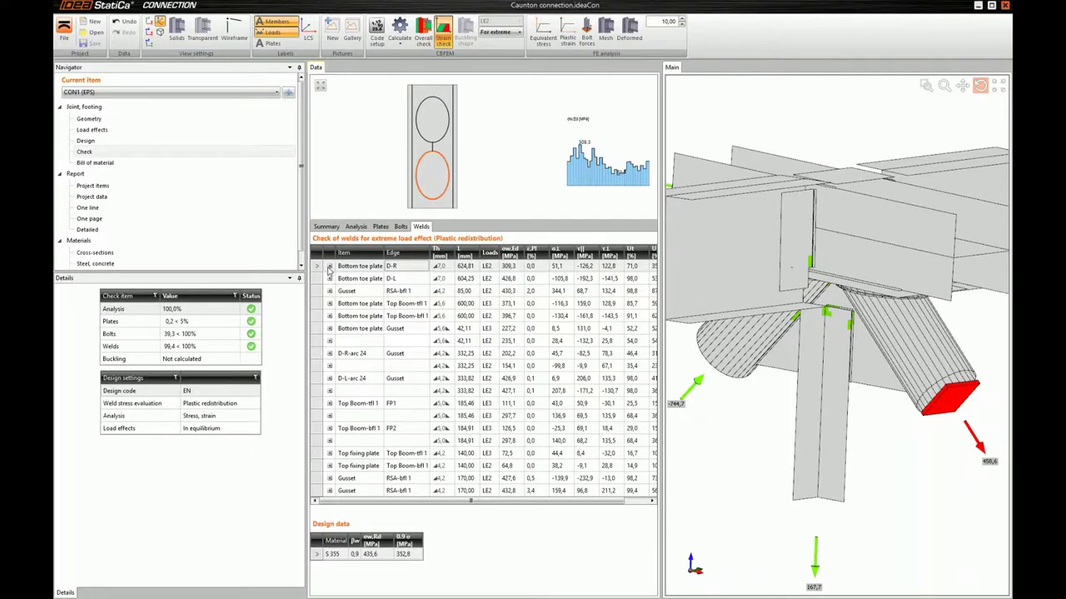
pyautogui.click(329, 267)
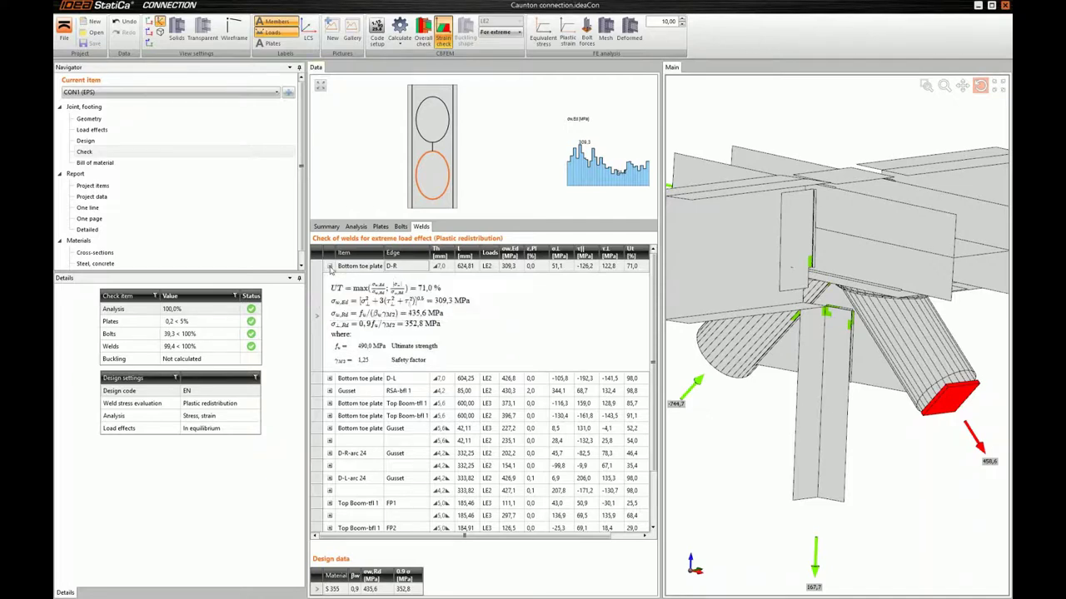
pyautogui.click(329, 267)
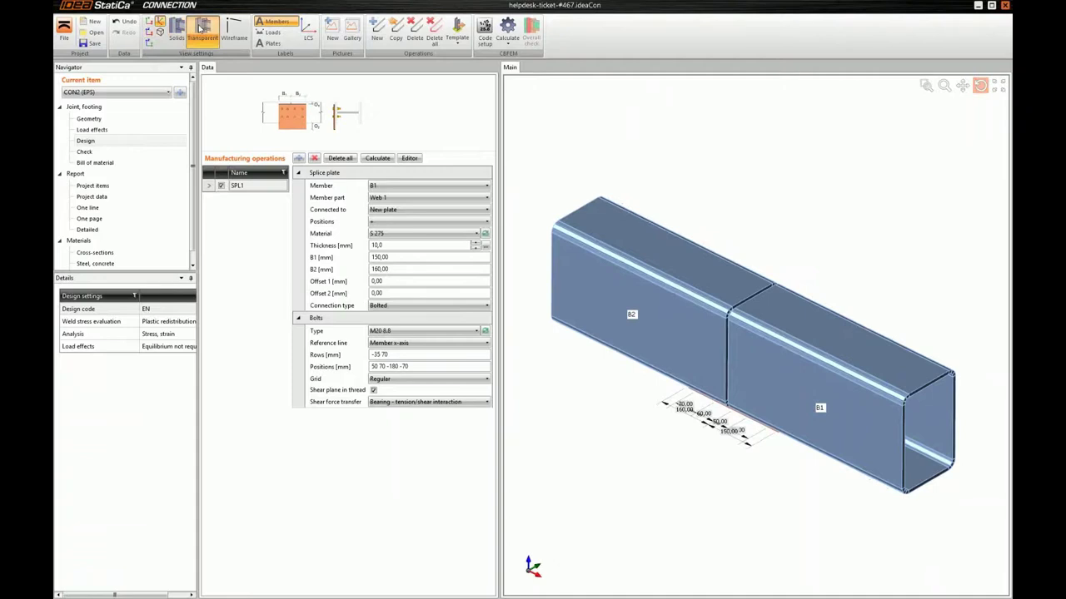
# Step: Show the hollow-section members of helpdesk-ticket-#467 as transparent, inspect the bolted splice plate, and deactivate operation SPL1
pyautogui.click(202, 29)
pyautogui.moveTo(620, 333); pyautogui.dragTo(875, 283)
pyautogui.scroll(3, 700, 377)
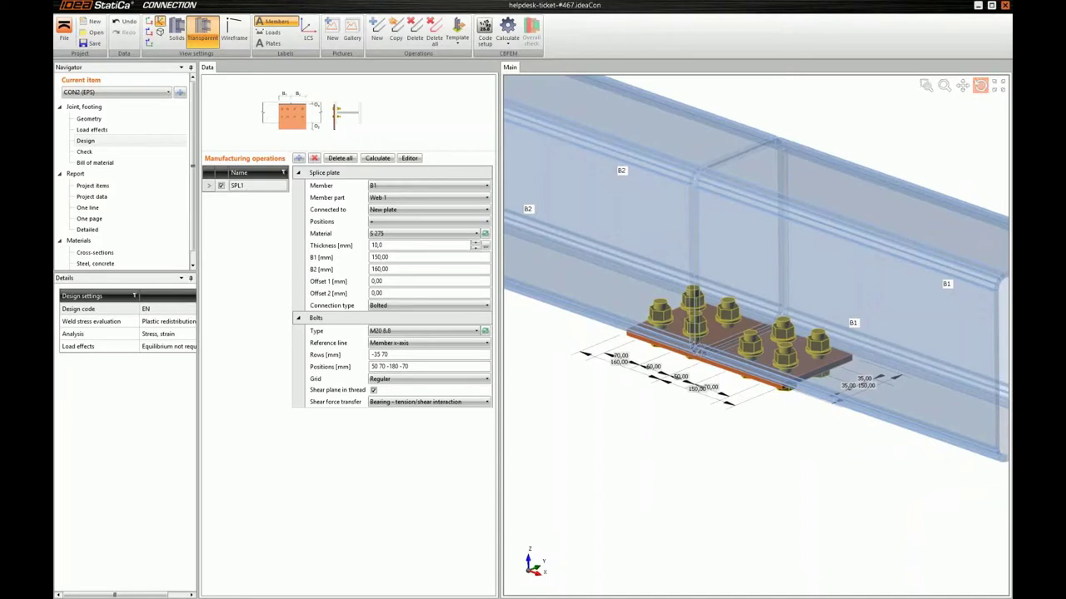
pyautogui.moveTo(695, 345); pyautogui.dragTo(770, 414)
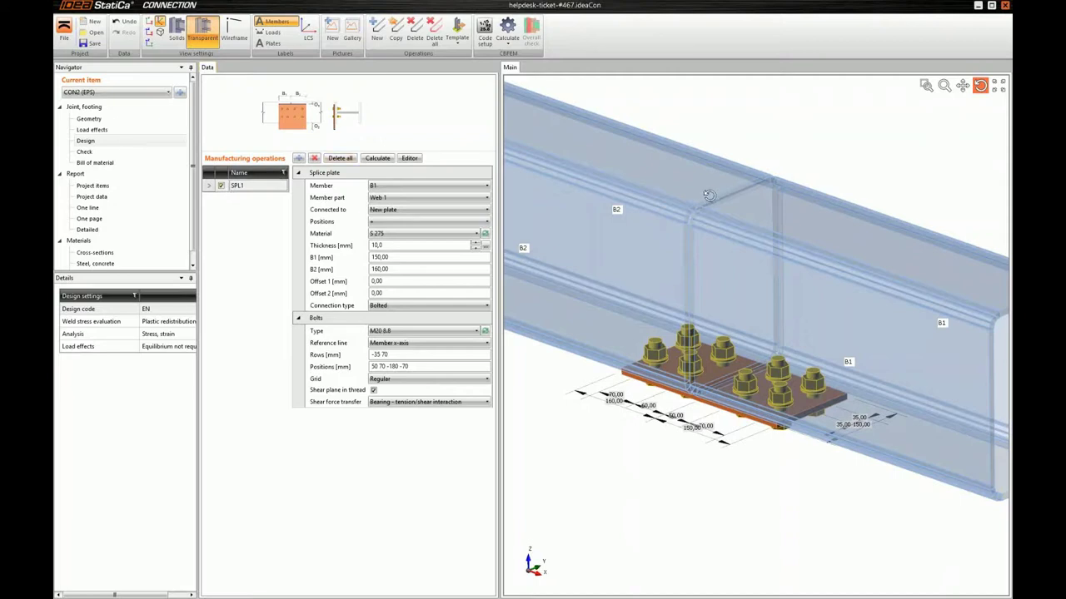
pyautogui.moveTo(782, 170); pyautogui.dragTo(781, 187, button='middle')
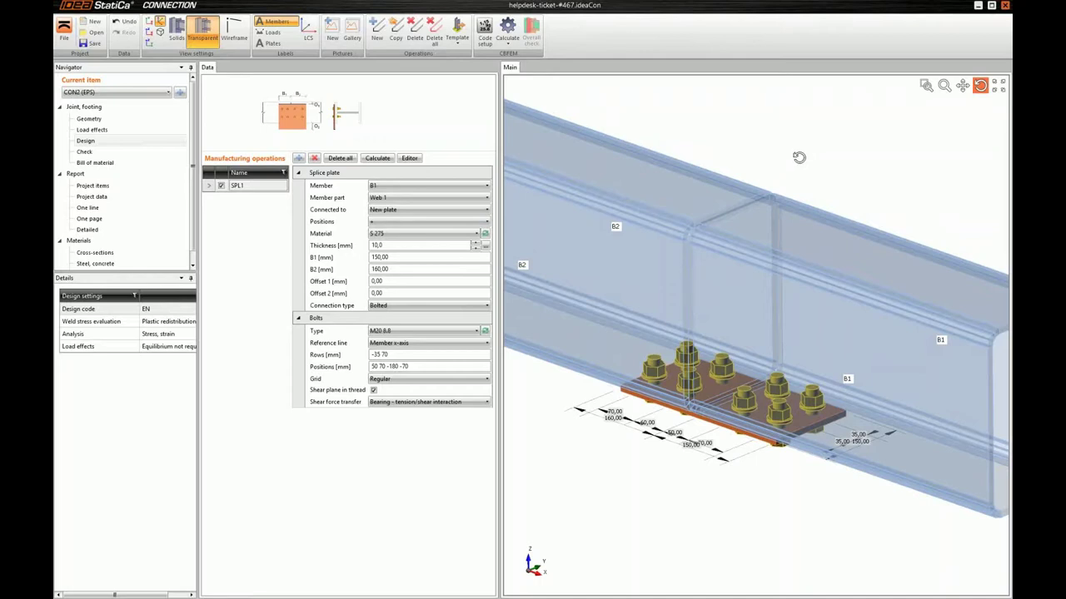
pyautogui.moveTo(799, 157); pyautogui.dragTo(682, 217)
pyautogui.click(222, 185)
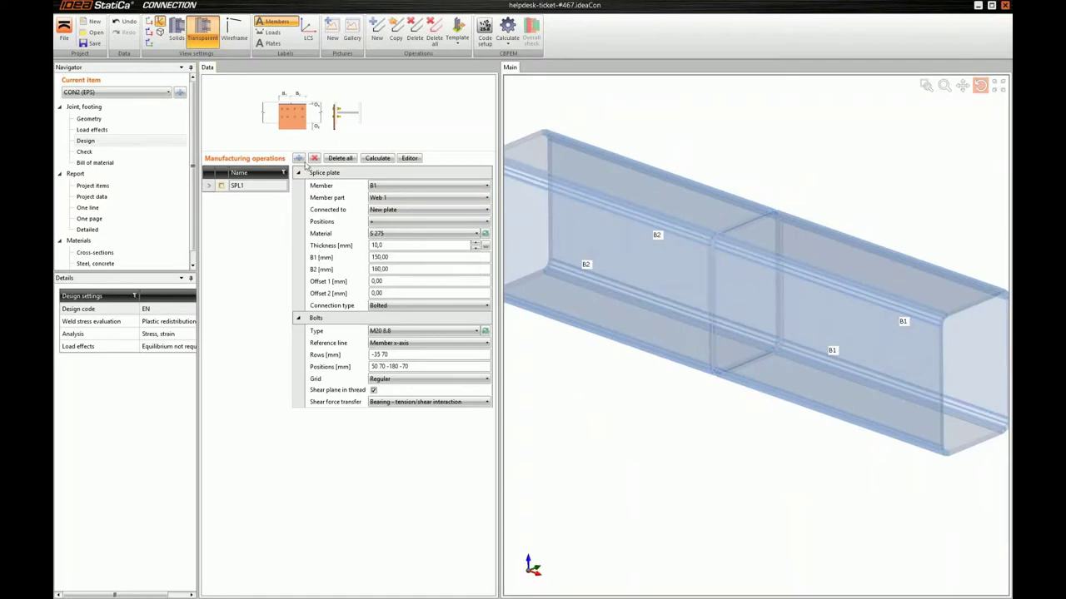
# Step: Add a stiffening plate operation with its origin set to Member and member B1 assigned
pyautogui.click(298, 158)
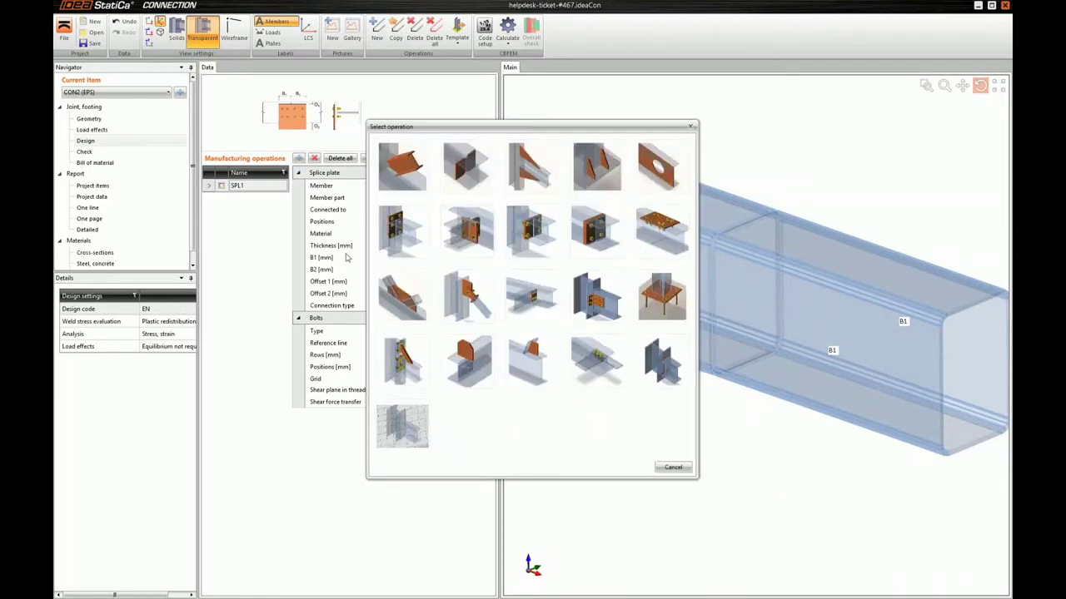
pyautogui.click(469, 369)
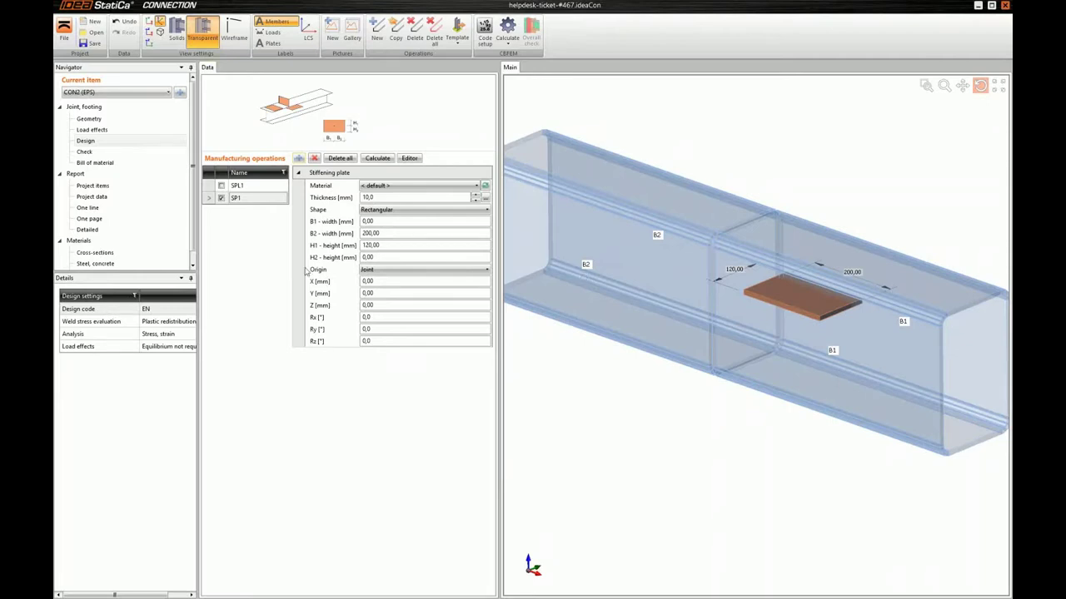
pyautogui.click(380, 272)
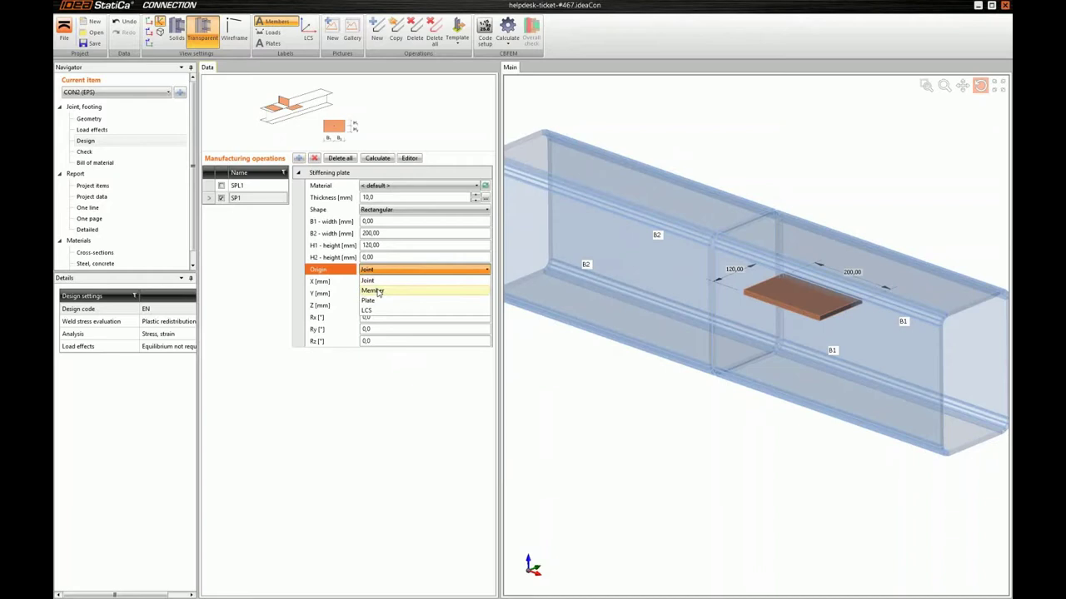
pyautogui.click(379, 291)
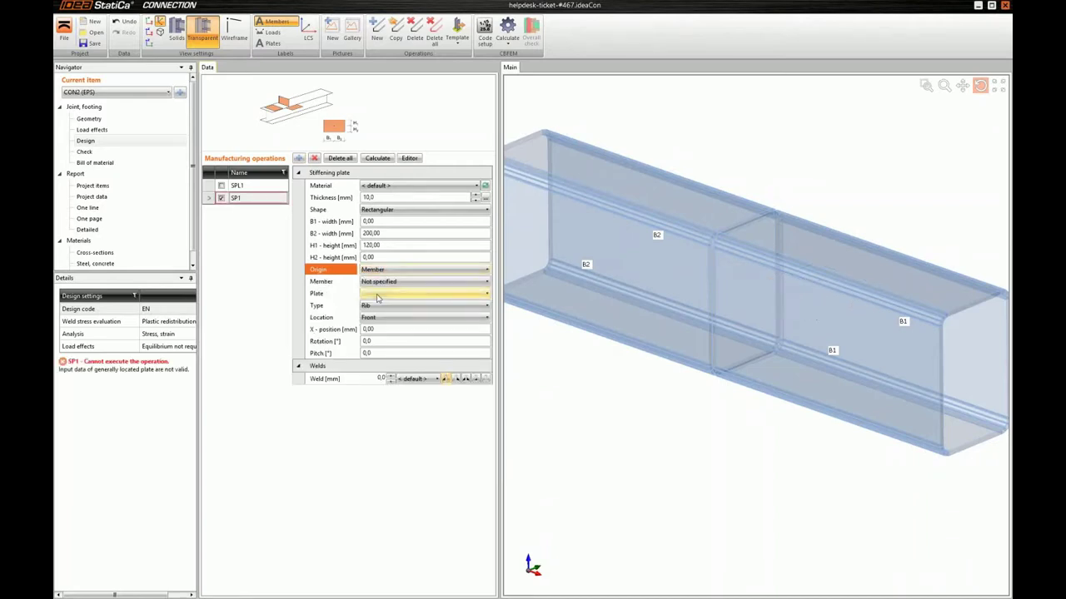
pyautogui.click(374, 283)
pyautogui.click(374, 302)
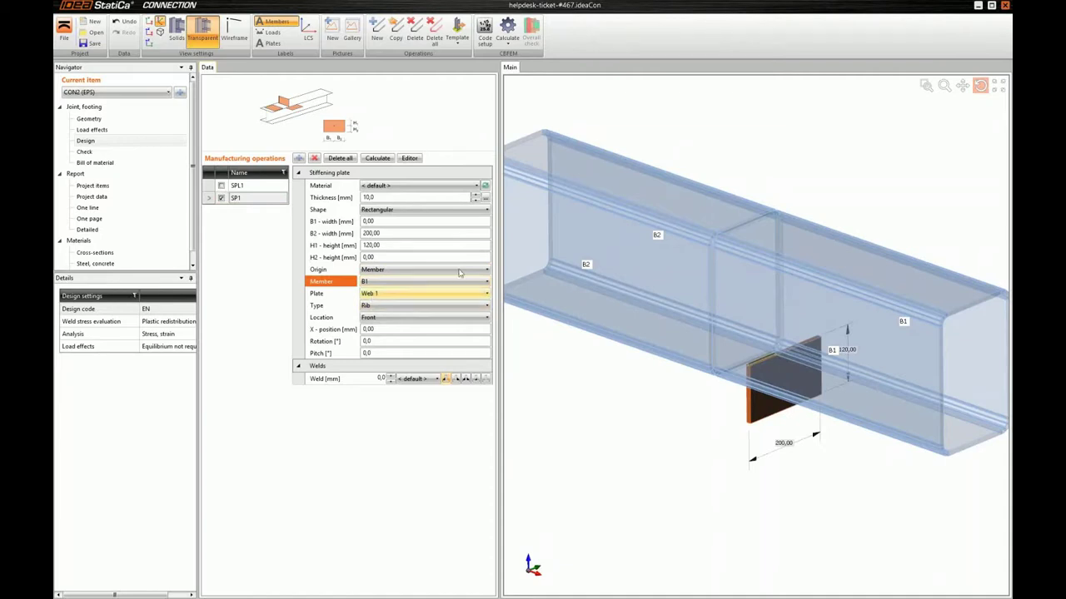
# Step: Place the stiffening plate on Web 3 as a Doubler with Rear location, and remove its weld
pyautogui.click(974, 120)
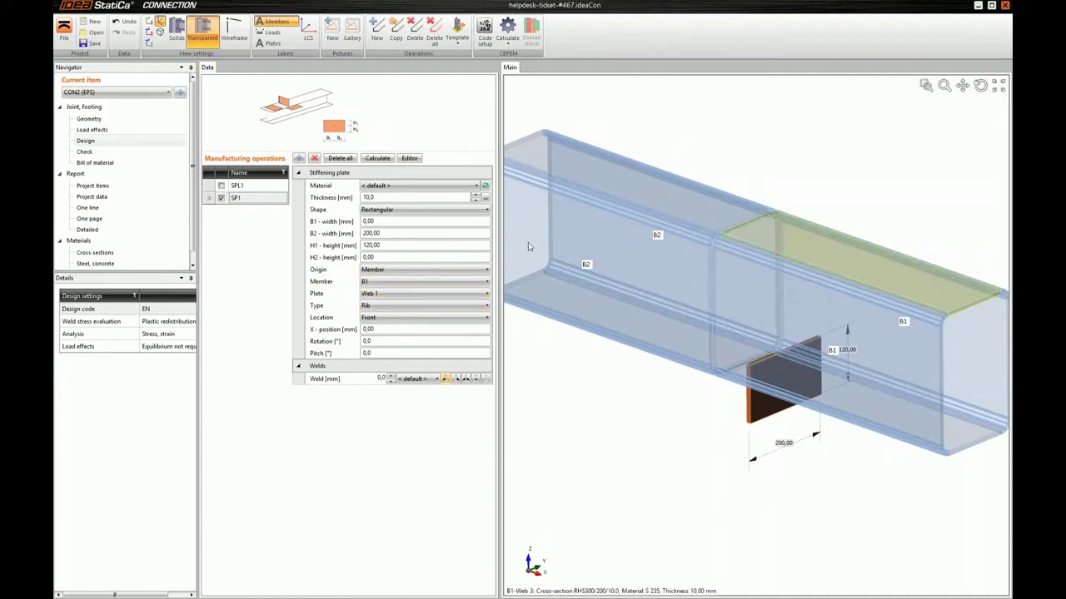
pyautogui.click(381, 295)
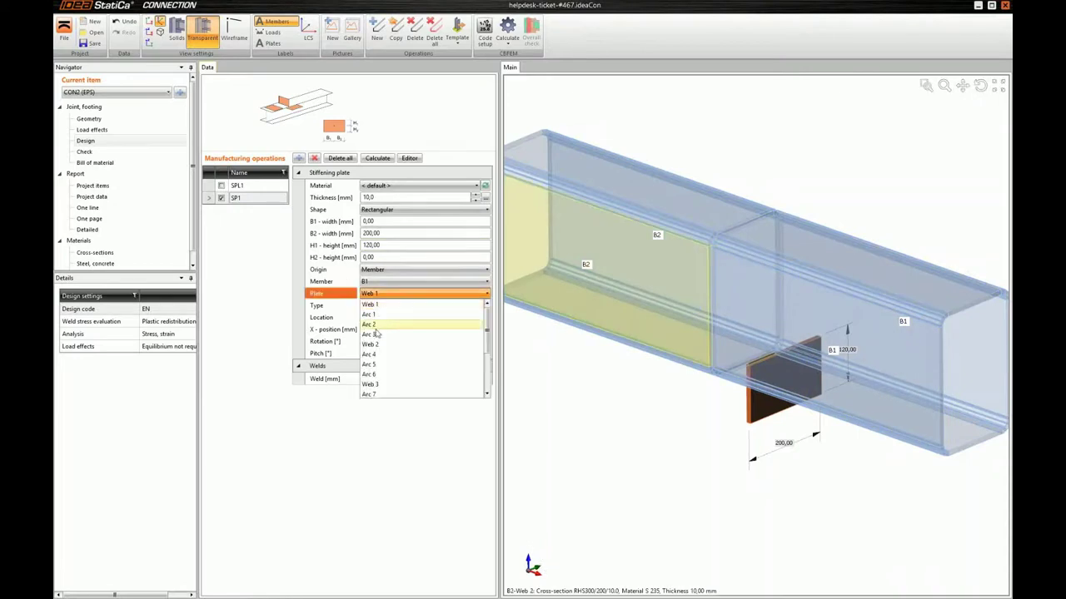
pyautogui.click(403, 387)
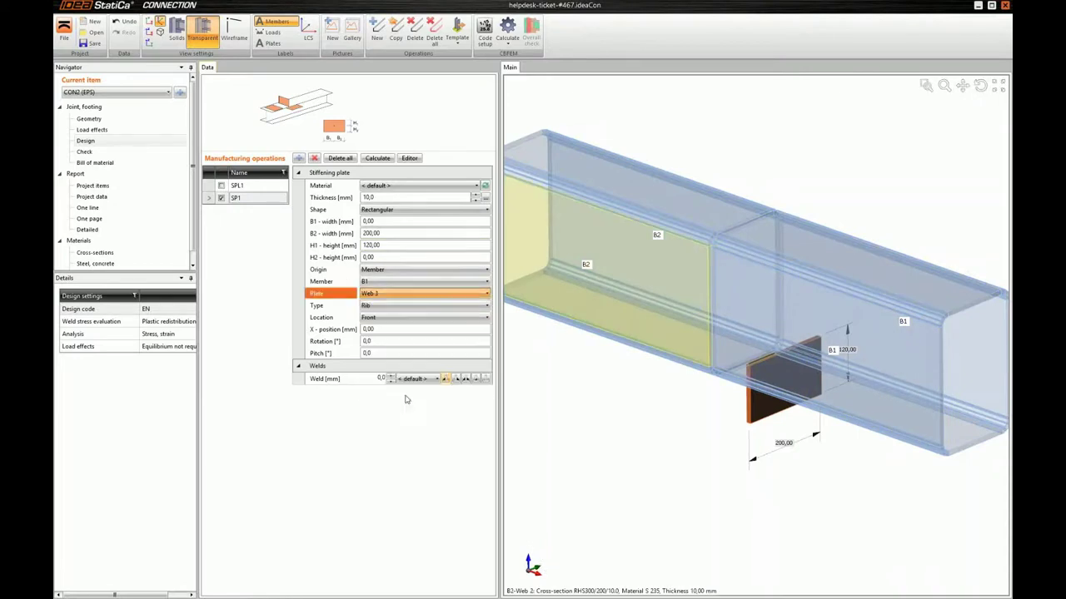
pyautogui.click(366, 310)
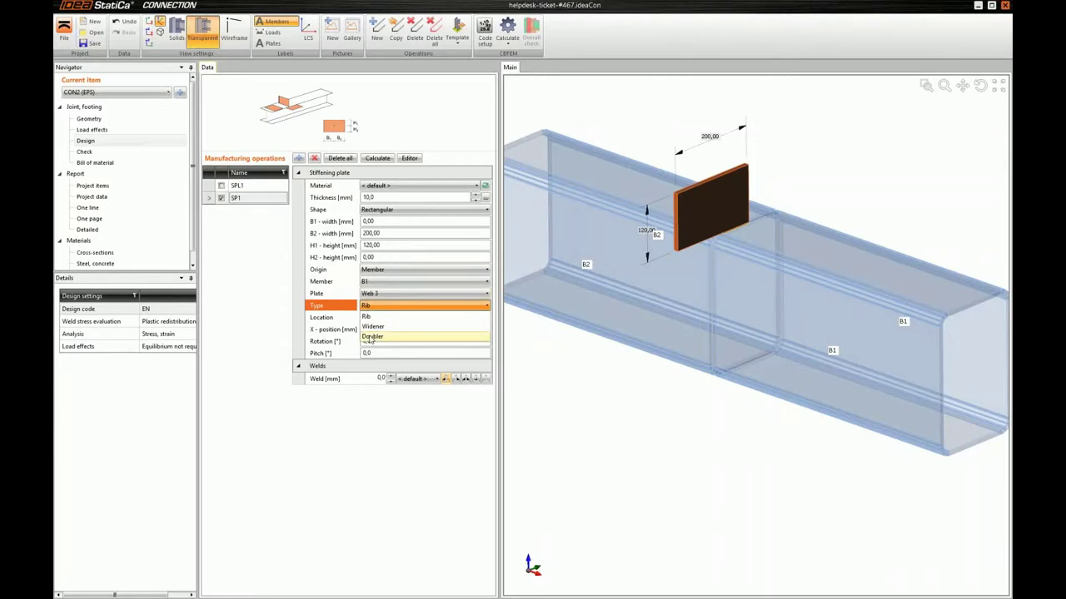
pyautogui.click(372, 336)
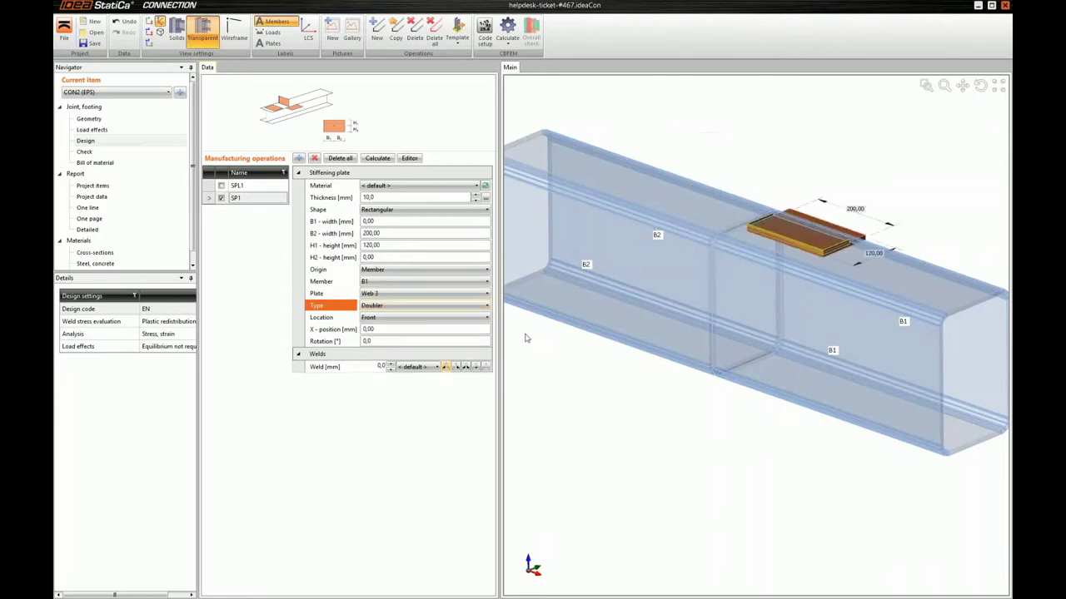
pyautogui.click(371, 318)
pyautogui.click(369, 339)
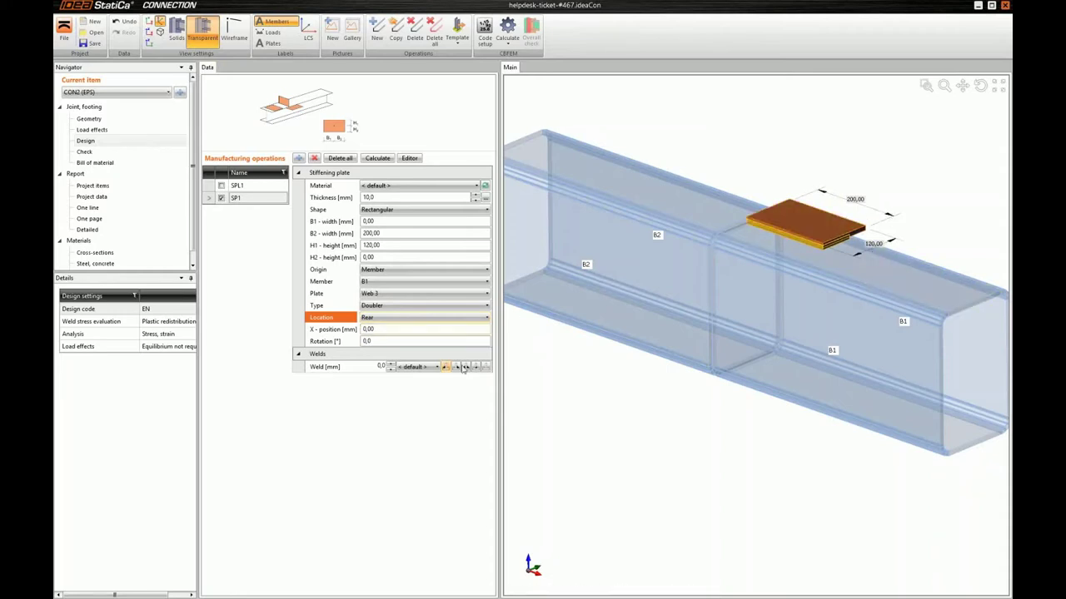
pyautogui.click(486, 368)
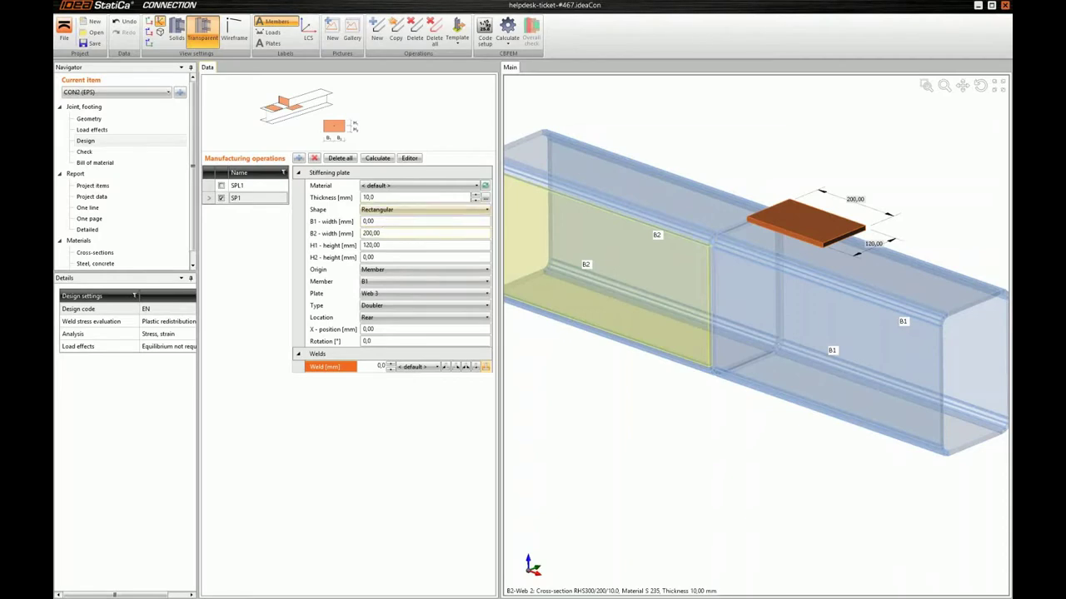
# Step: Set the doubler plate's B1 and B2 widths to 210 mm and its H1 and H2 heights to 80 mm
pyautogui.click(384, 222)
pyautogui.write('210')
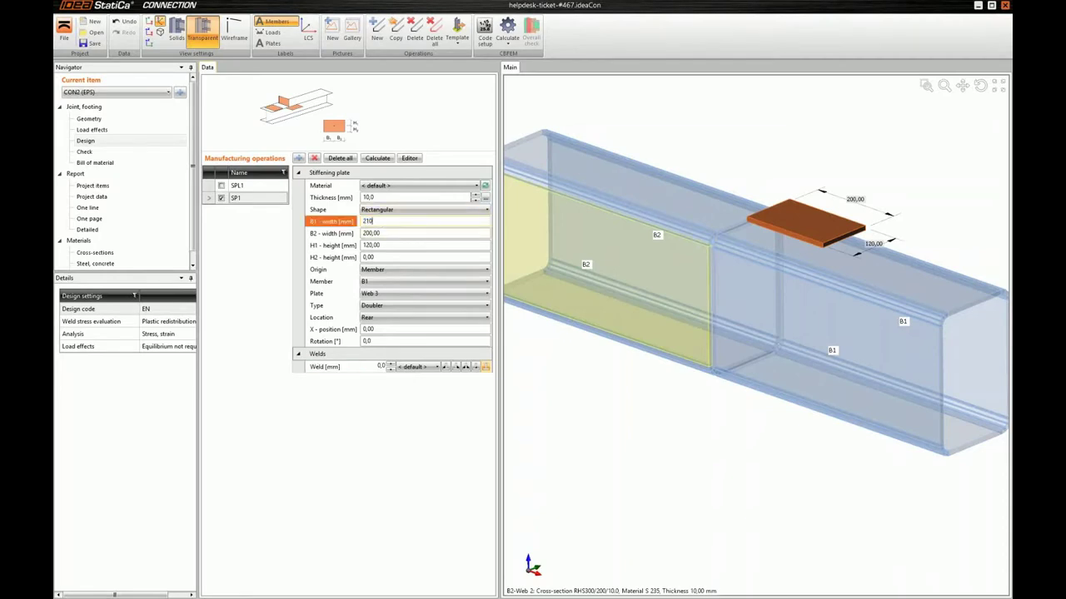
pyautogui.press('Tab')
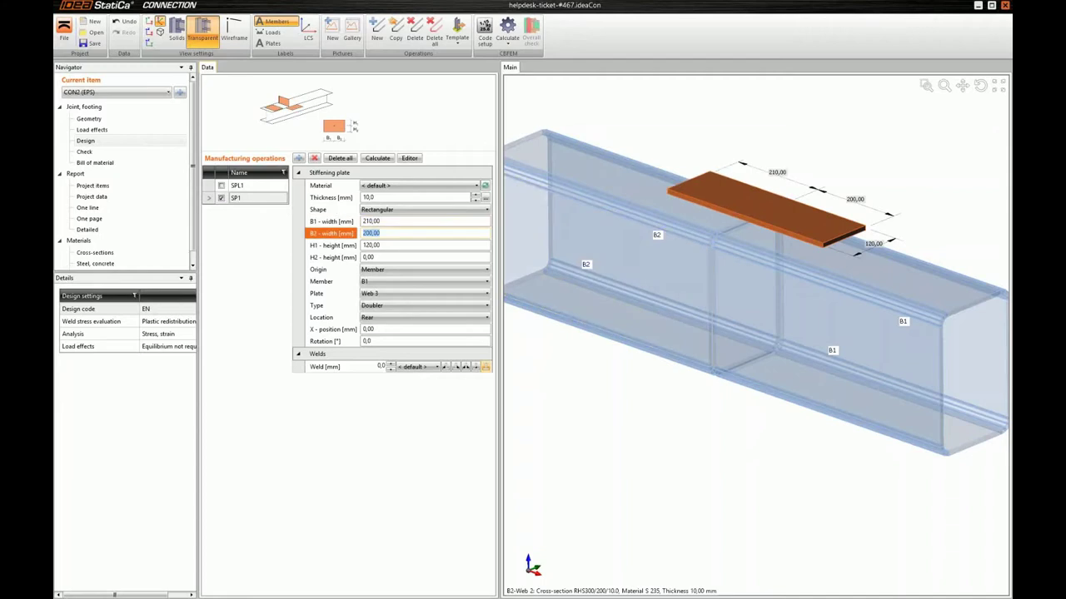
pyautogui.write('210')
pyautogui.press('Tab')
pyautogui.write('80')
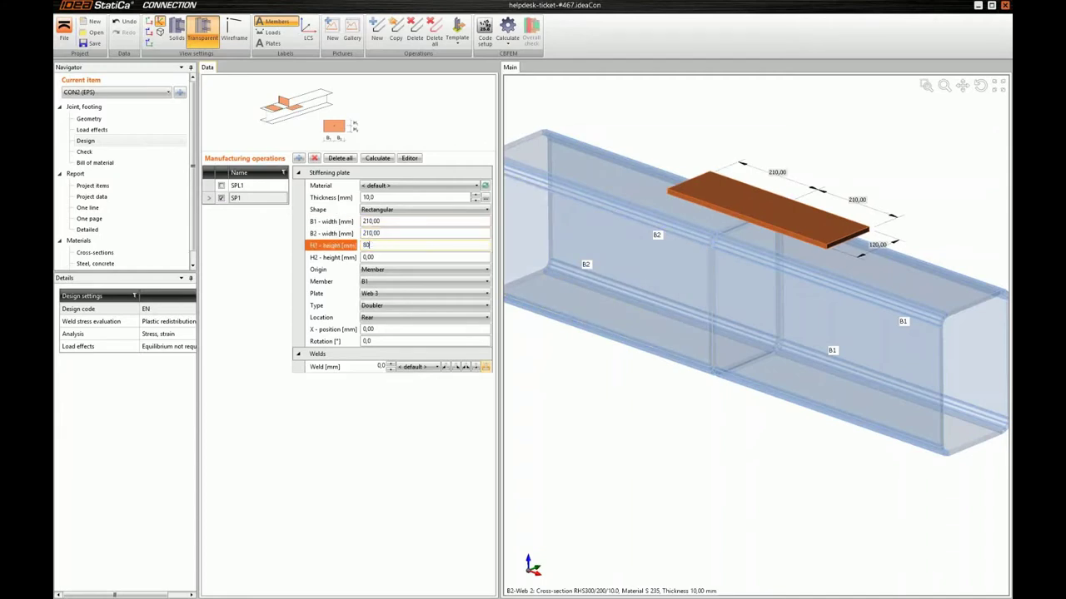
pyautogui.press('Tab')
pyautogui.write('80')
pyautogui.press('Tab')
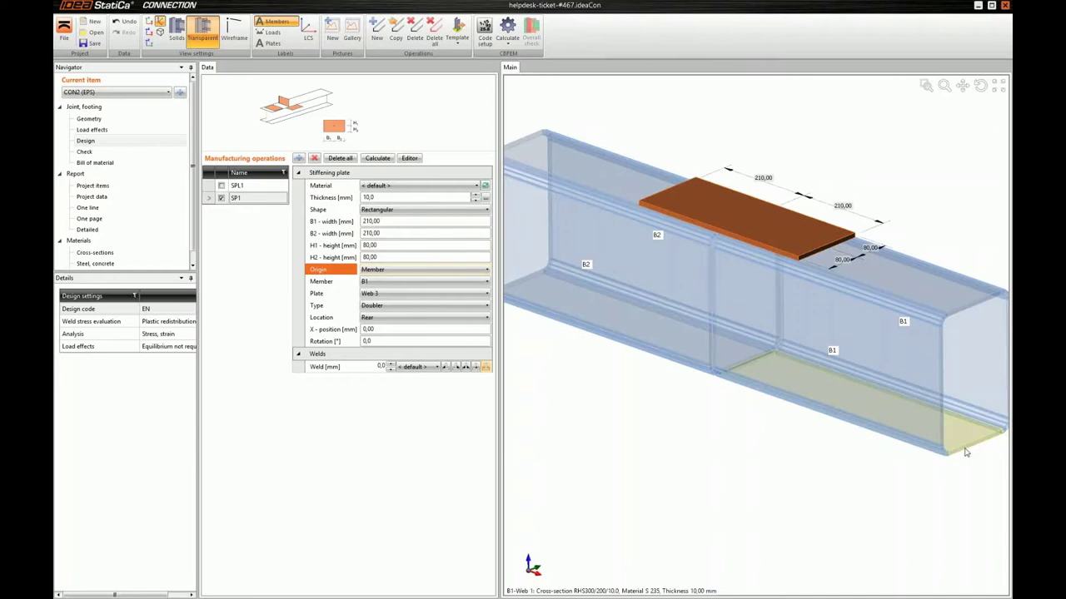
# Step: Copy the doubler plate operation SP1 and assign the copy to Web 1 of member B1
pyautogui.click(395, 37)
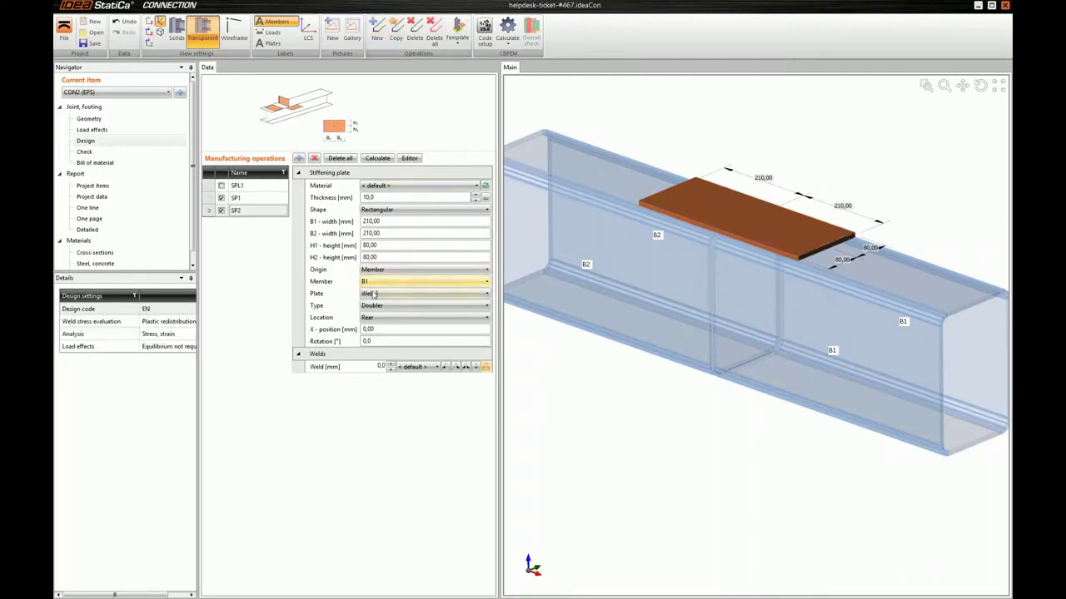
pyautogui.click(400, 294)
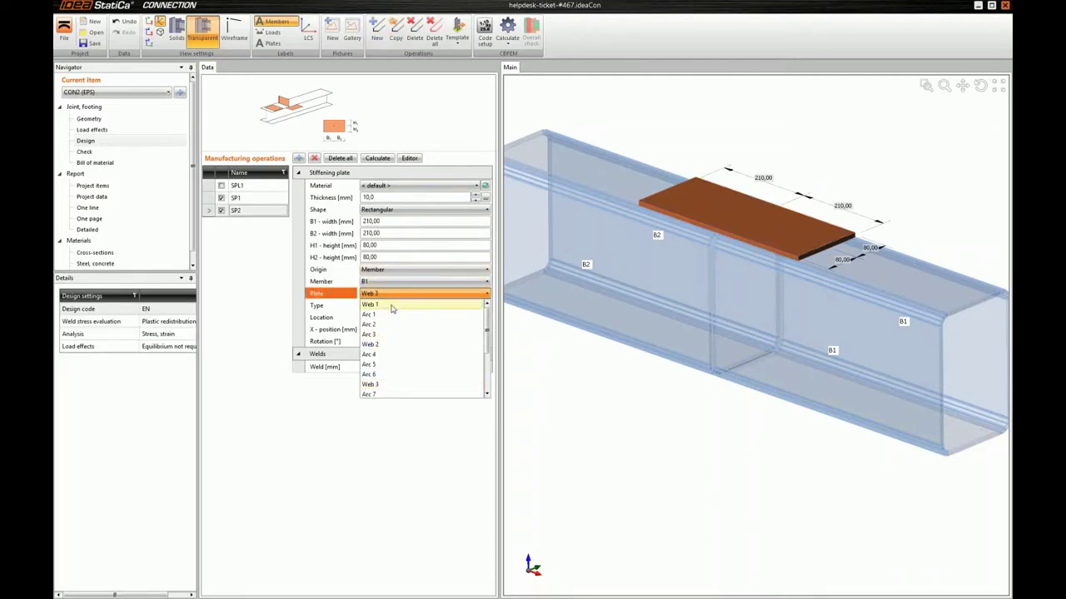
pyautogui.click(393, 306)
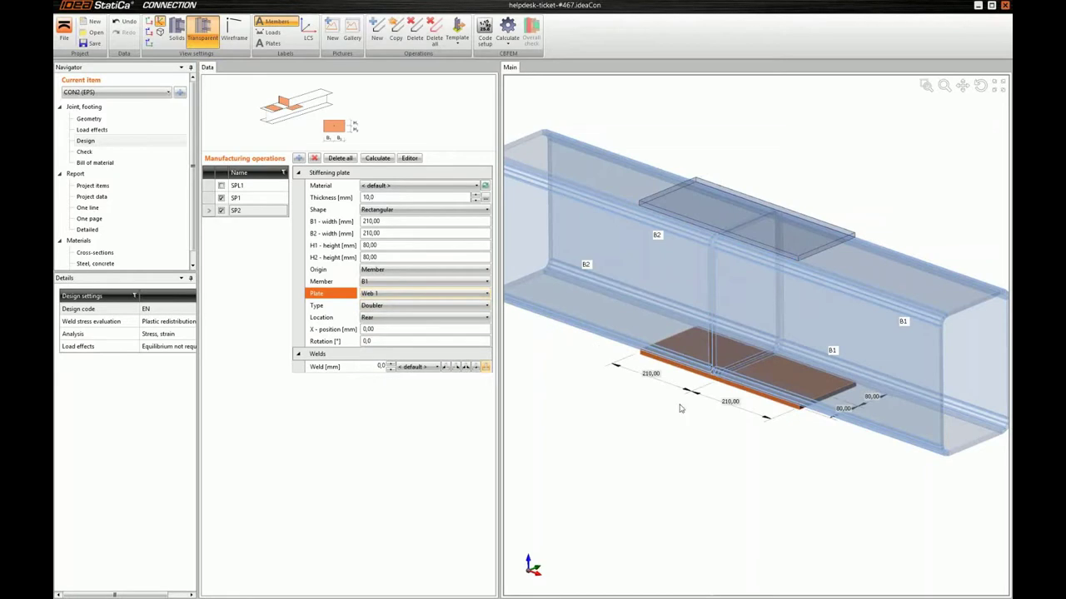
pyautogui.moveTo(733, 203); pyautogui.dragTo(723, 207, button='middle')
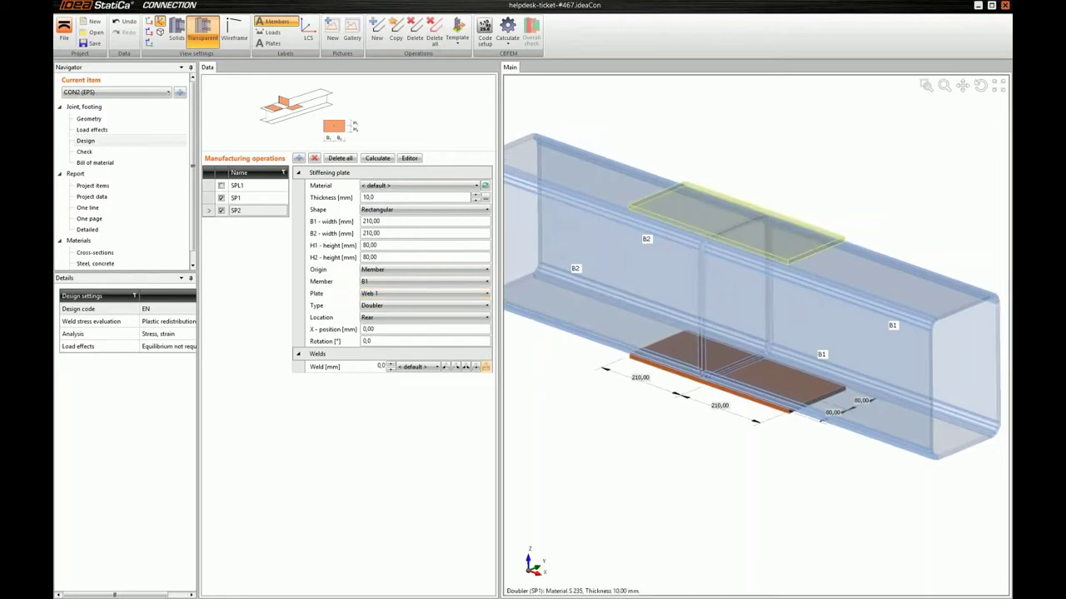
pyautogui.scroll(-2, 768, 172)
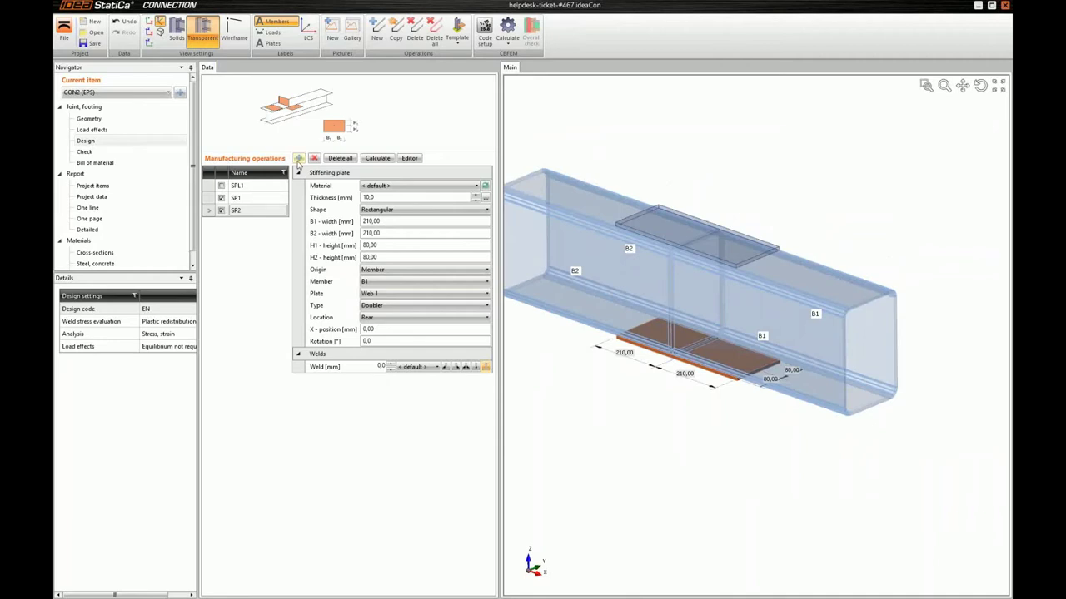
# Step: Add a bolt grid operation between plates SP1 and SP2 and set its items count to 4
pyautogui.click(298, 157)
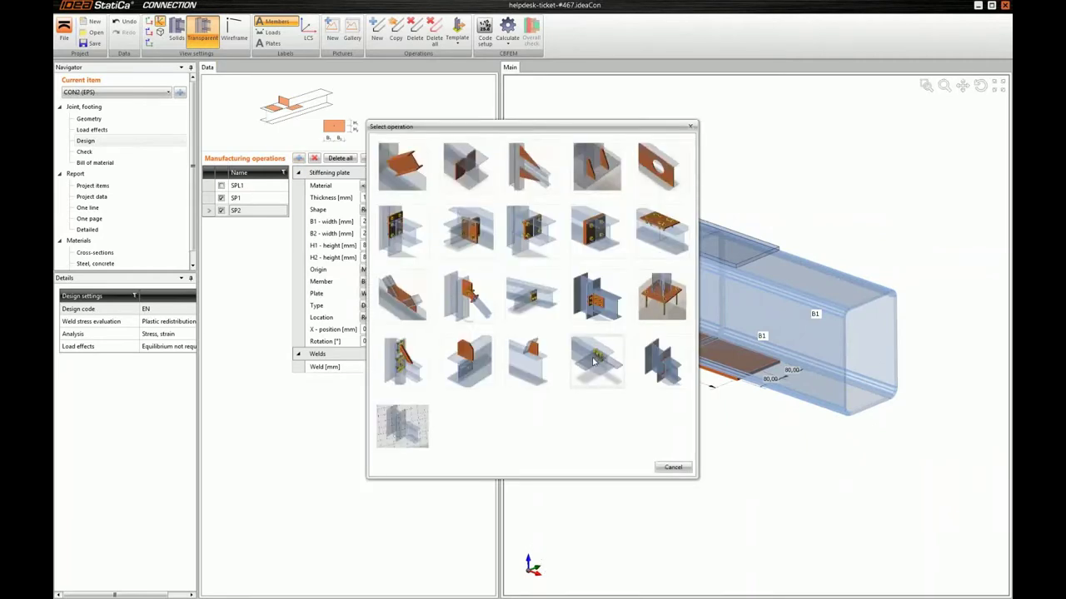
pyautogui.click(596, 361)
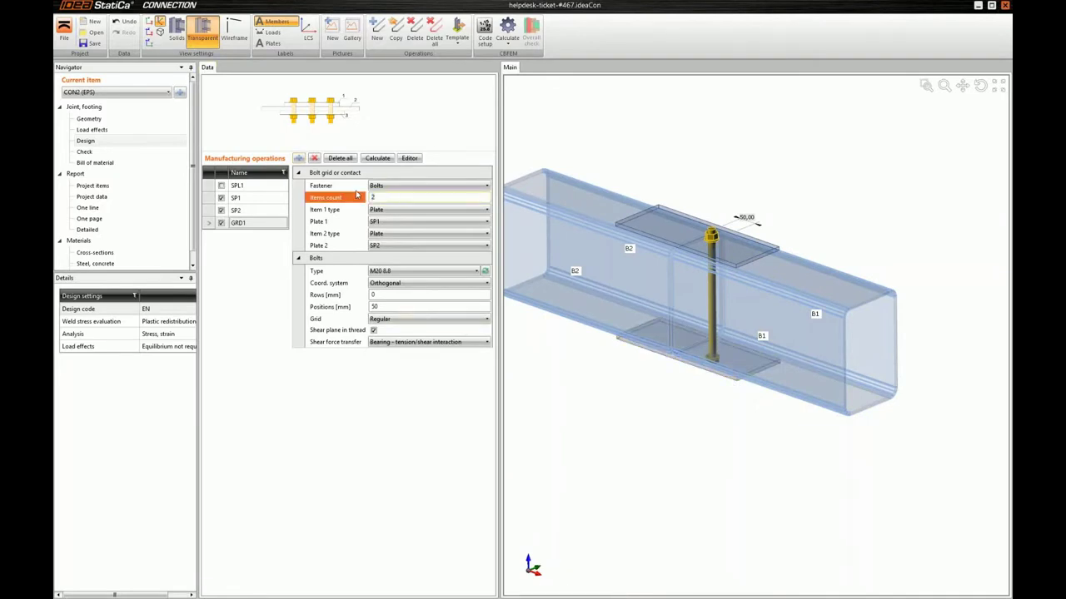
pyautogui.write('4')
pyautogui.press('Tab')
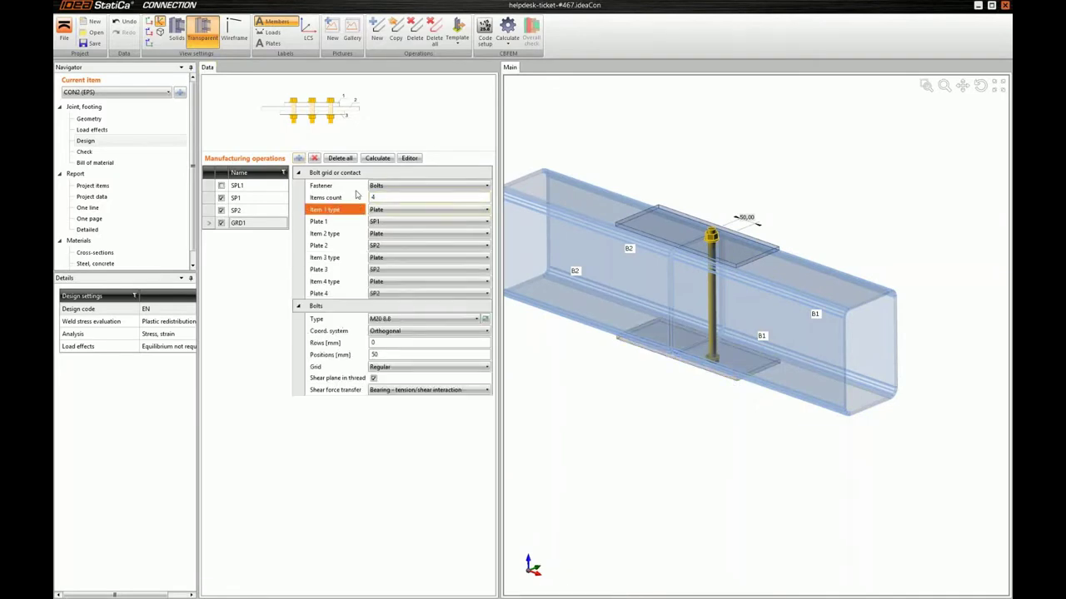
# Step: Define the bolt grid's second connected item as member B1, part Web 3
pyautogui.click(395, 235)
pyautogui.click(392, 246)
pyautogui.click(393, 248)
pyautogui.click(388, 269)
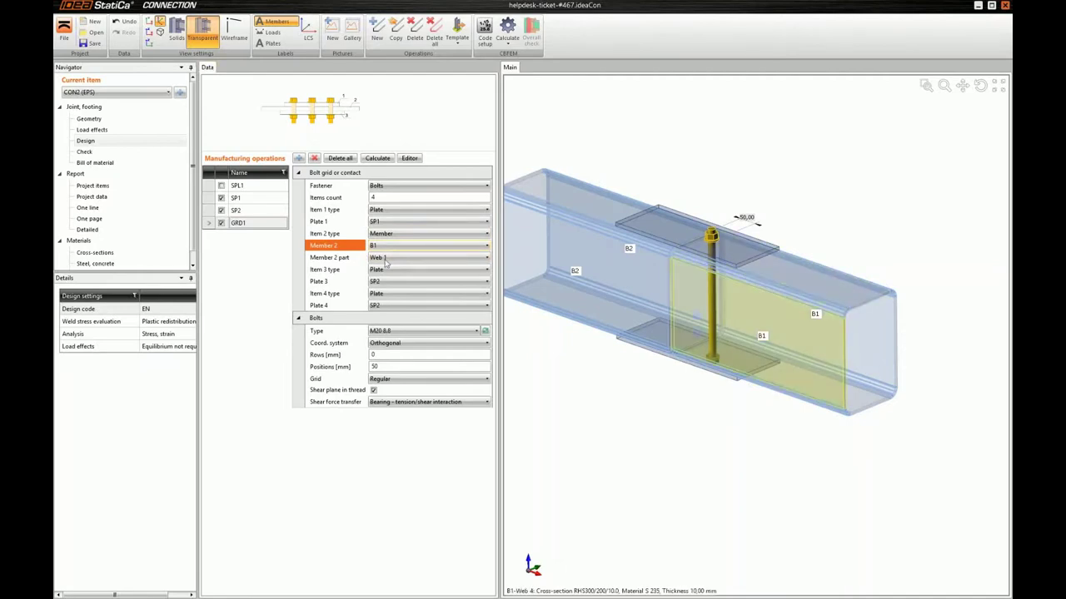
pyautogui.click(388, 258)
pyautogui.click(389, 281)
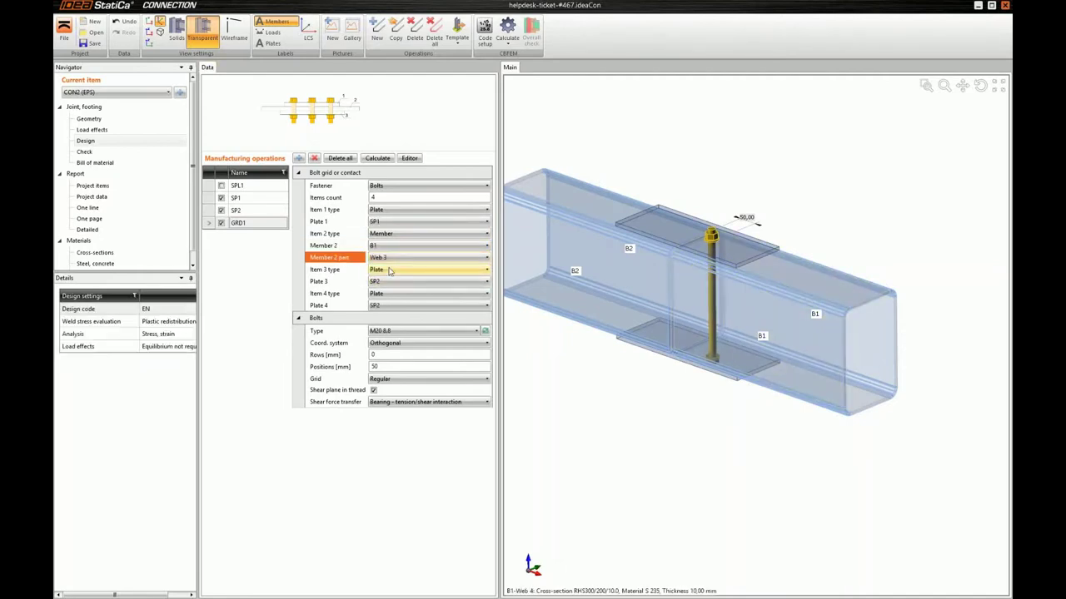
# Step: Define the bolt grid's third connected item as member B1, part Web 1
pyautogui.click(389, 270)
pyautogui.click(388, 282)
pyautogui.click(389, 281)
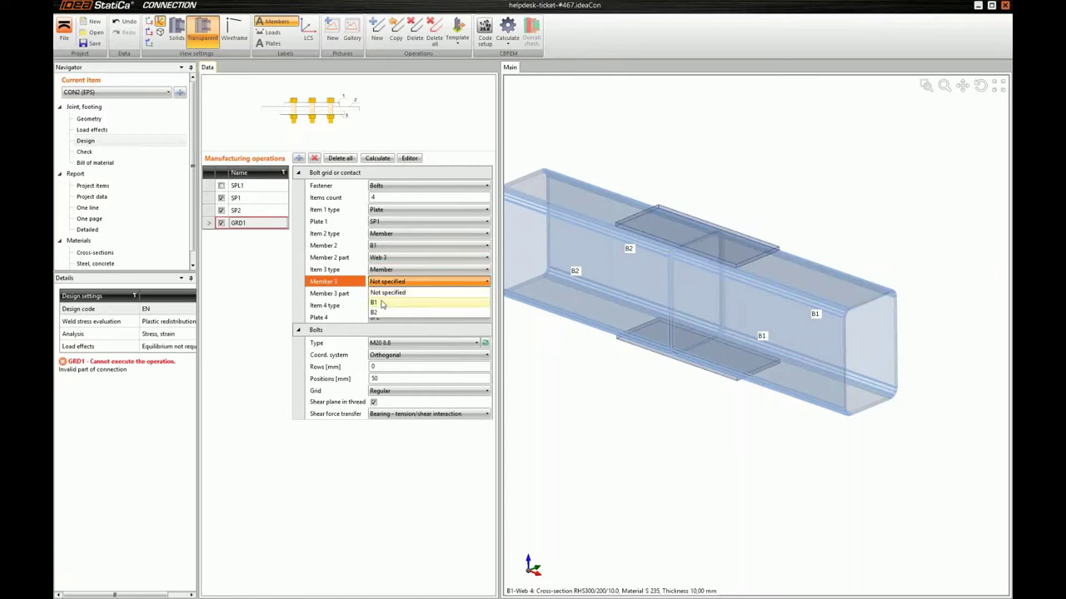
pyautogui.click(380, 293)
pyautogui.click(380, 294)
pyautogui.click(378, 304)
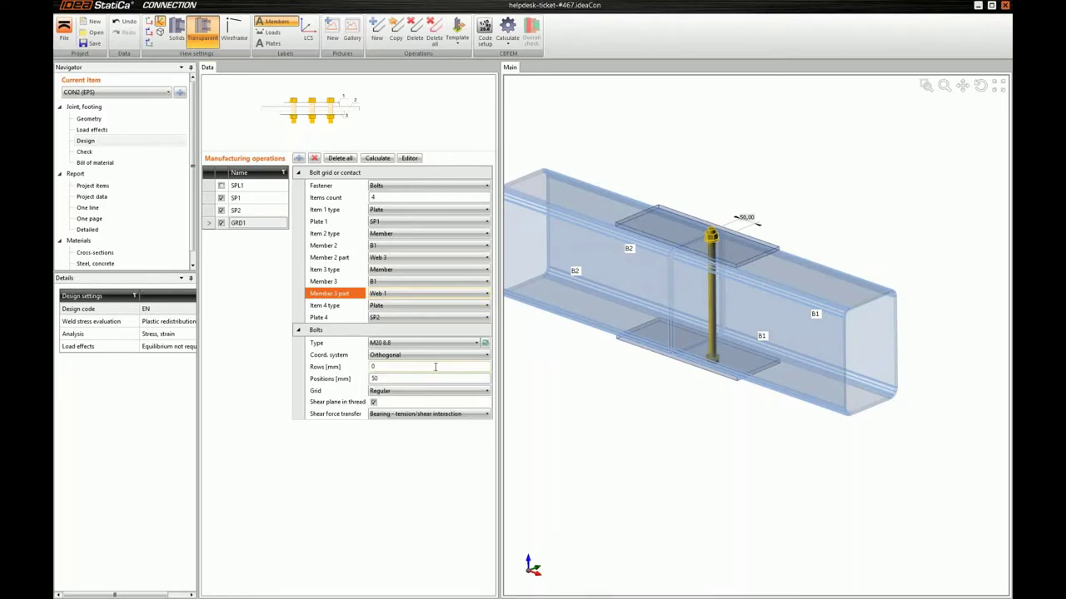
# Step: Set the bolt grid's rows to -40 80 mm, positions to 30 40*3 mm and bolt type to M12 8.8
pyautogui.click(372, 367)
pyautogui.write('-40 80')
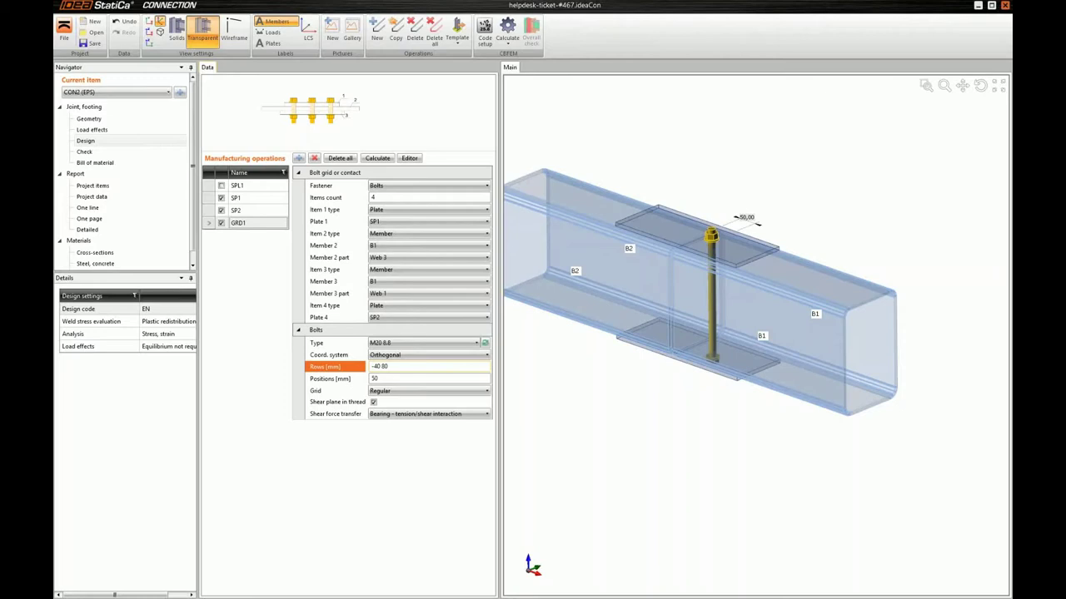
pyautogui.press('Tab')
pyautogui.write('30 40*3')
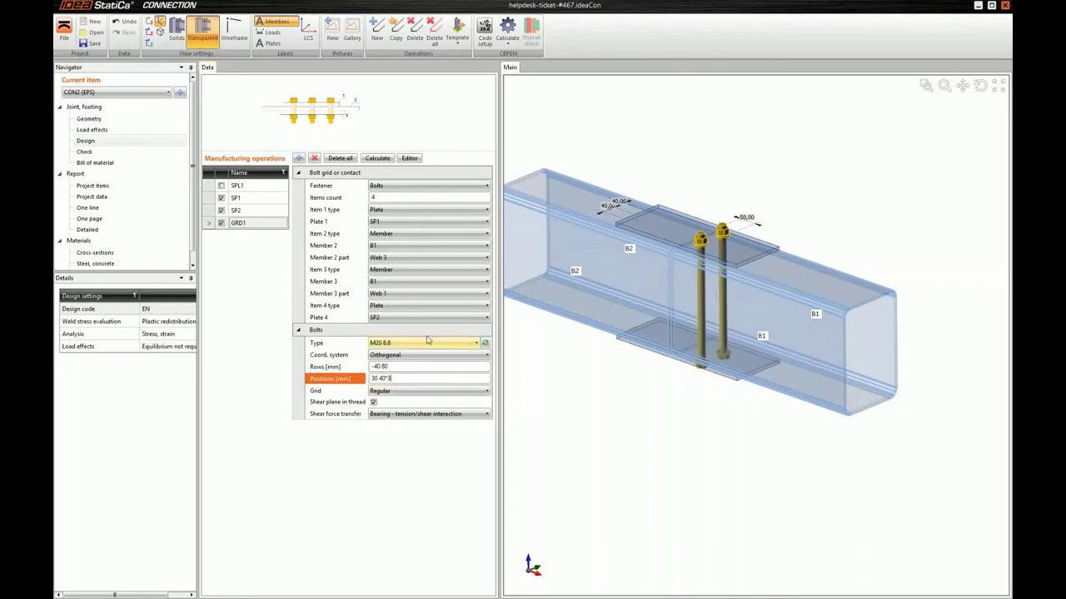
pyautogui.click(420, 366)
pyautogui.click(437, 342)
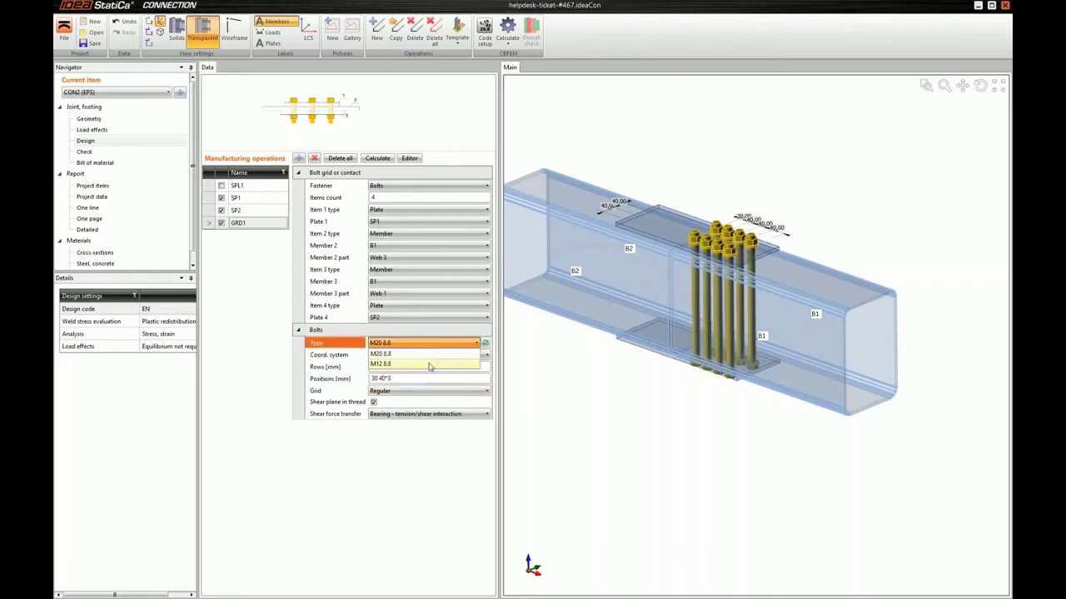
pyautogui.click(431, 365)
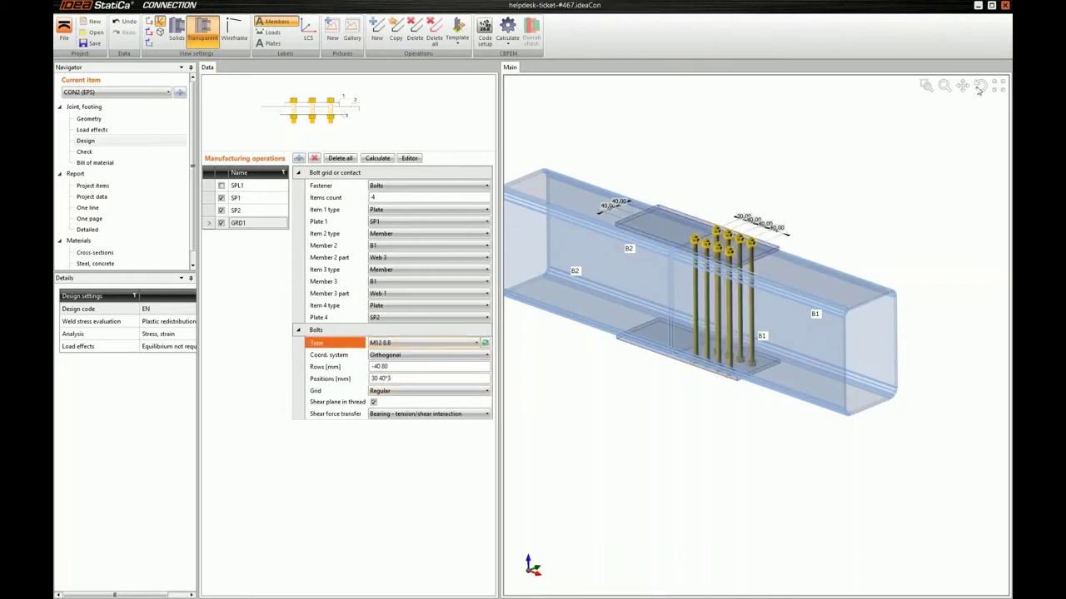
pyautogui.moveTo(740, 291); pyautogui.dragTo(695, 297)
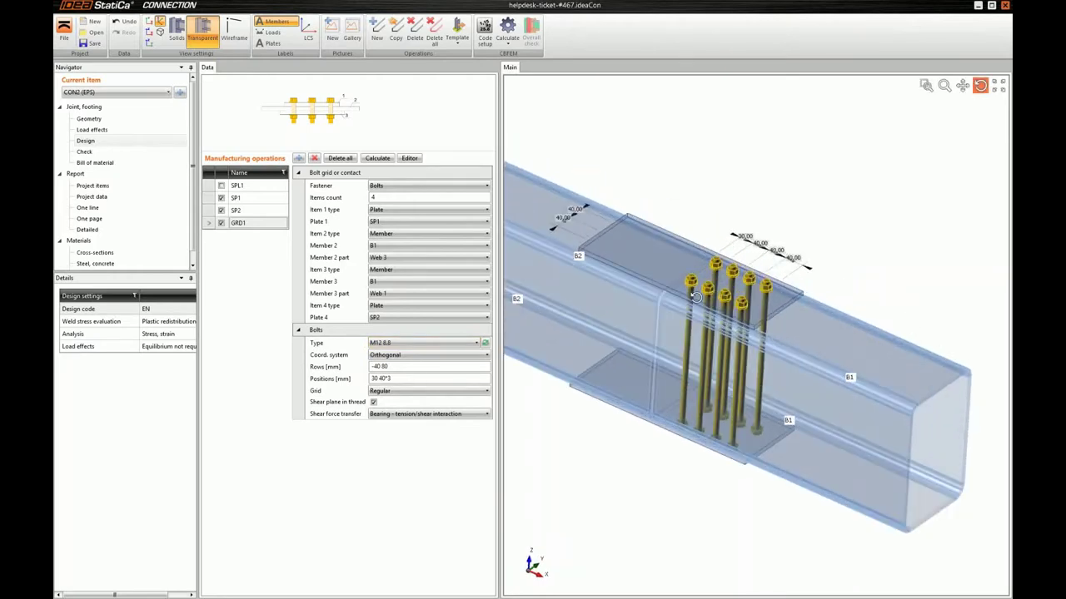
# Step: Copy the bolt grid GRD1 and assign the copy's second and third connected items to member B2
pyautogui.click(299, 159)
pyautogui.click(685, 468)
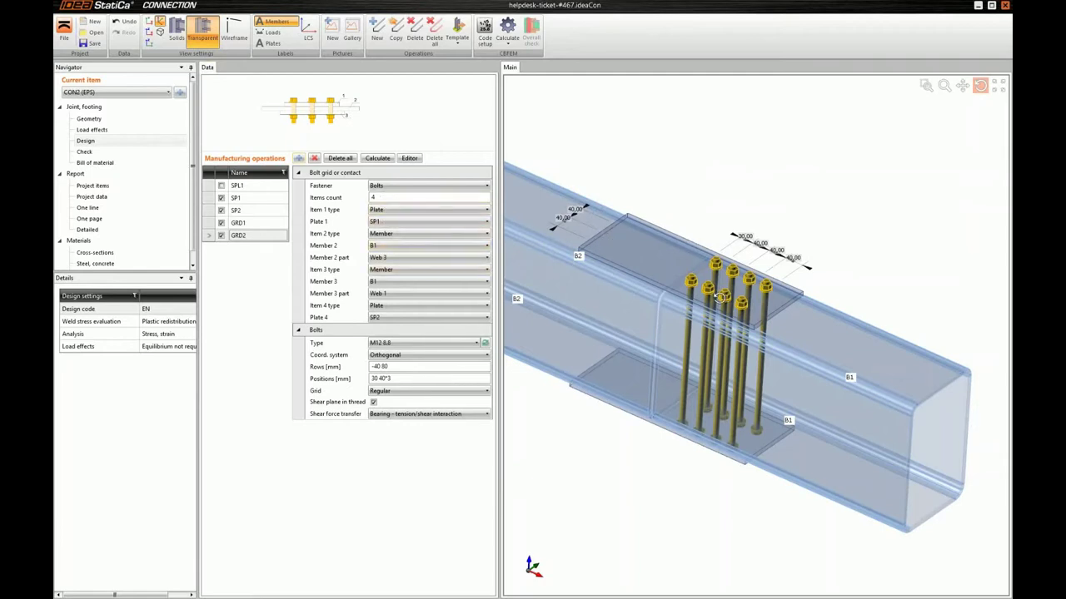
pyautogui.moveTo(720, 298); pyautogui.dragTo(744, 228)
pyautogui.scroll(2, 744, 227)
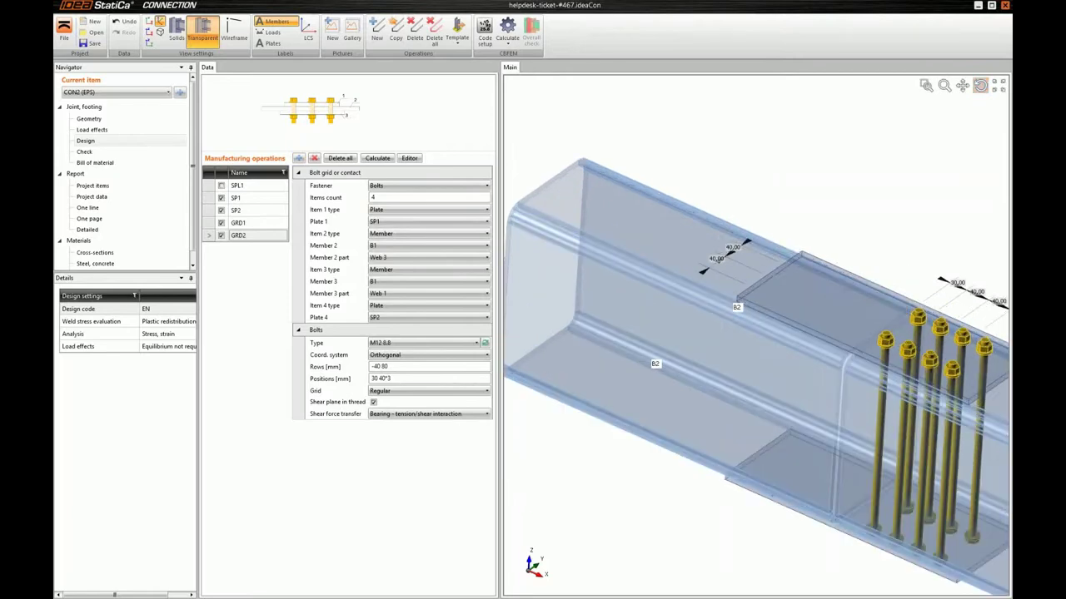
pyautogui.click(425, 245)
pyautogui.click(383, 277)
pyautogui.click(425, 282)
pyautogui.click(399, 317)
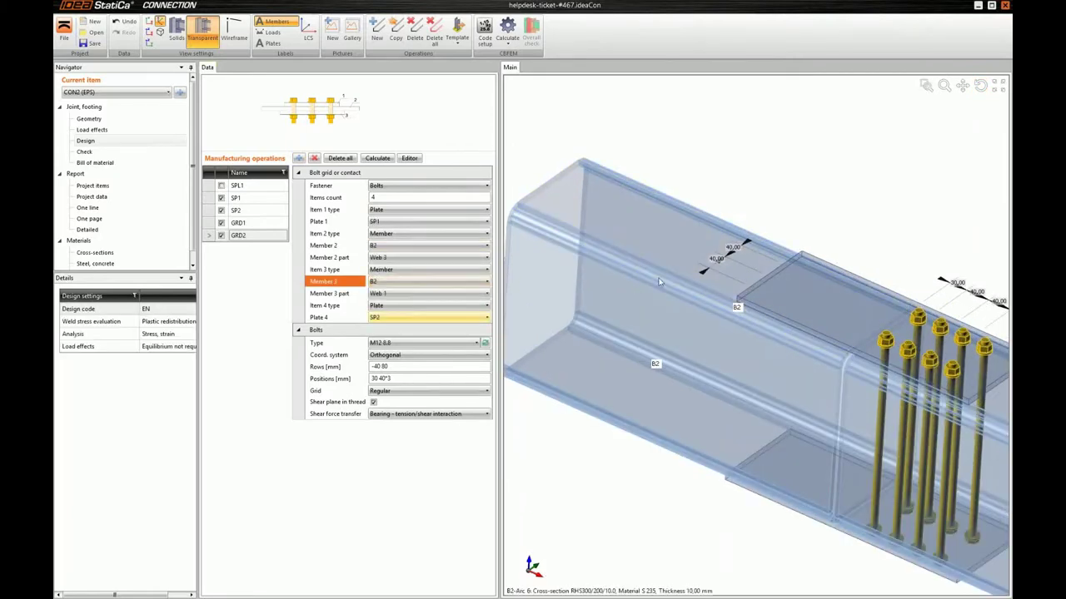
# Step: Set the copied bolt grid's positions to -30 -40*3 mm to place its bolts on the B2 side of the splice
pyautogui.click(405, 367)
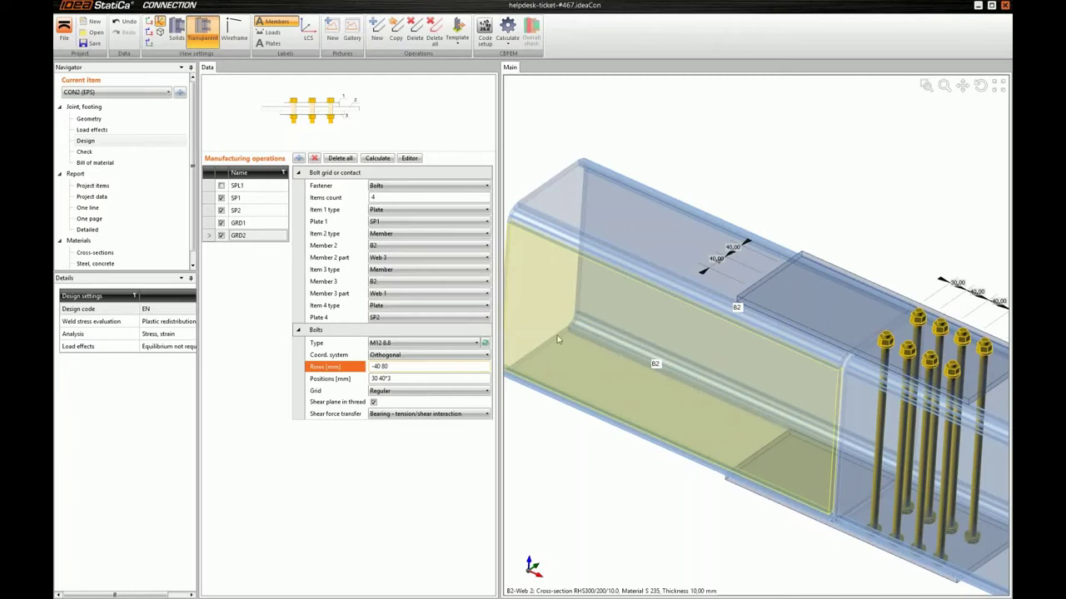
pyautogui.click(374, 378)
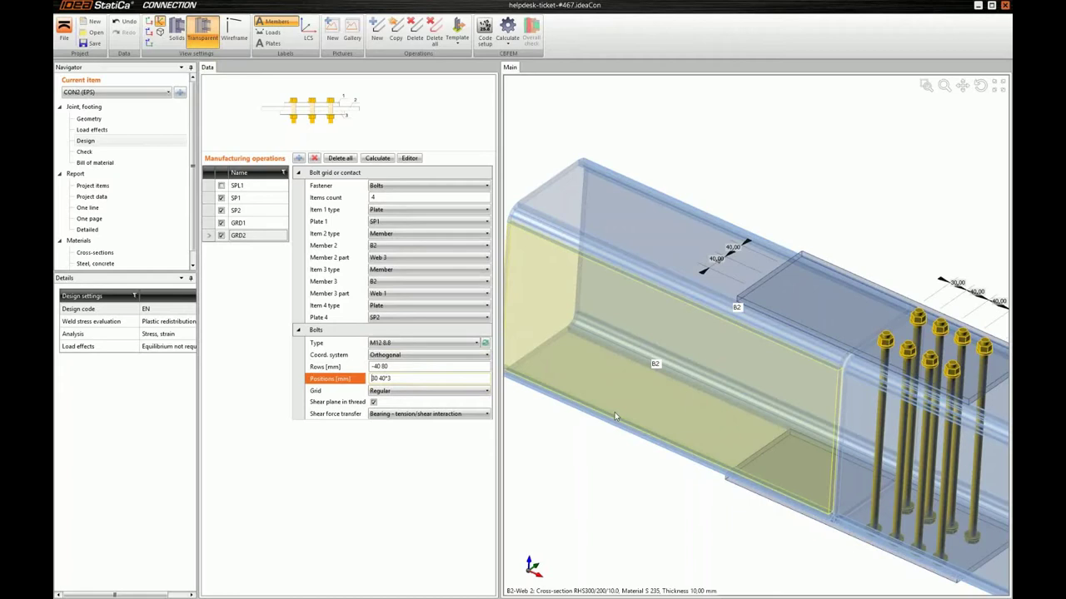
pyautogui.write('-30 -')
pyautogui.press('Tab')
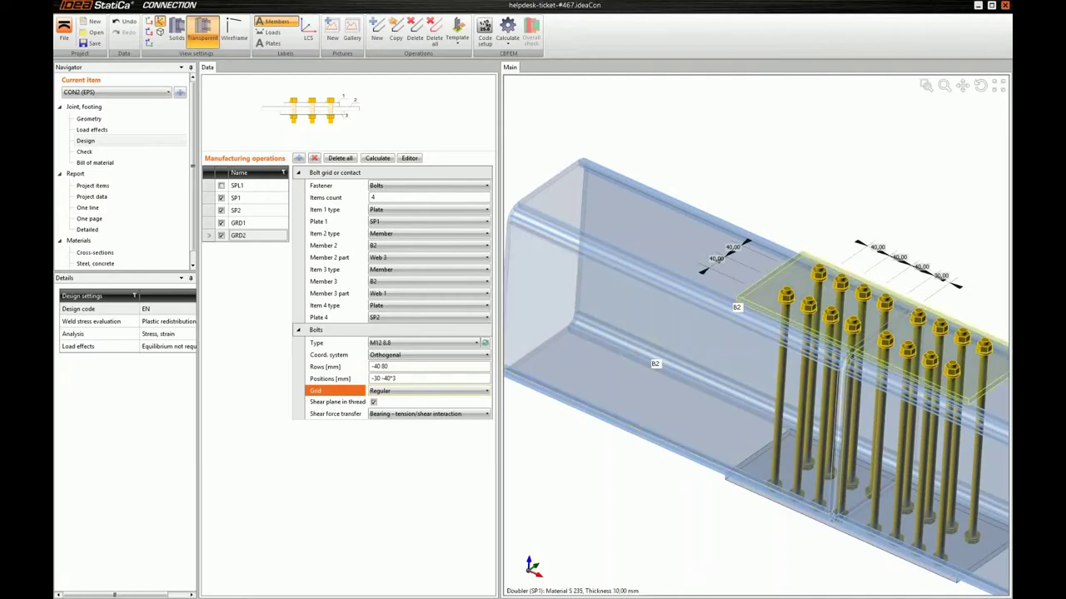
pyautogui.moveTo(900, 277); pyautogui.dragTo(804, 235, button='middle')
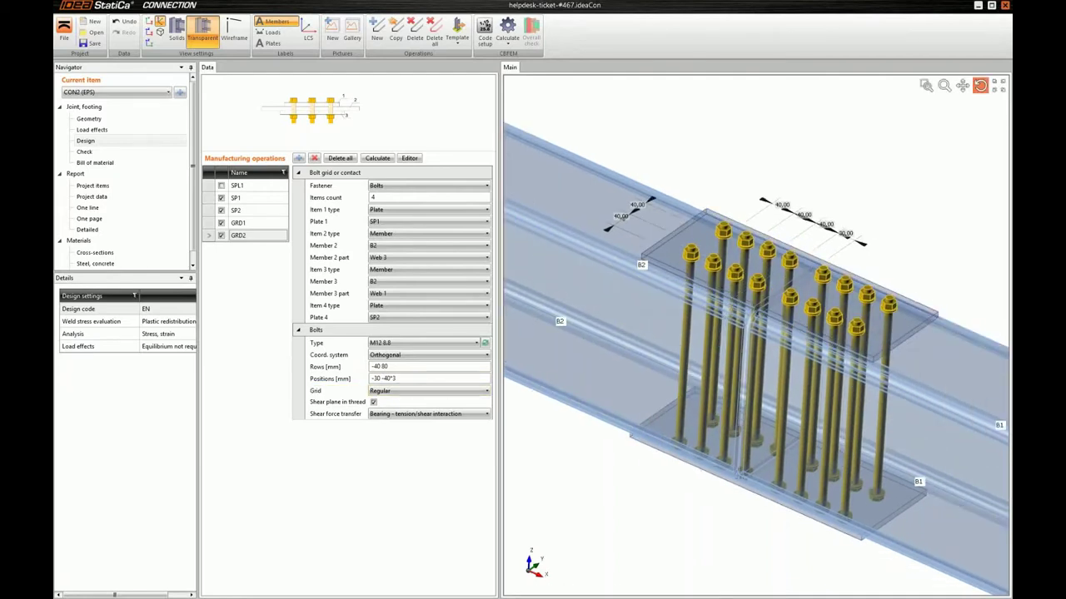
pyautogui.moveTo(804, 235); pyautogui.dragTo(883, 269, button='right')
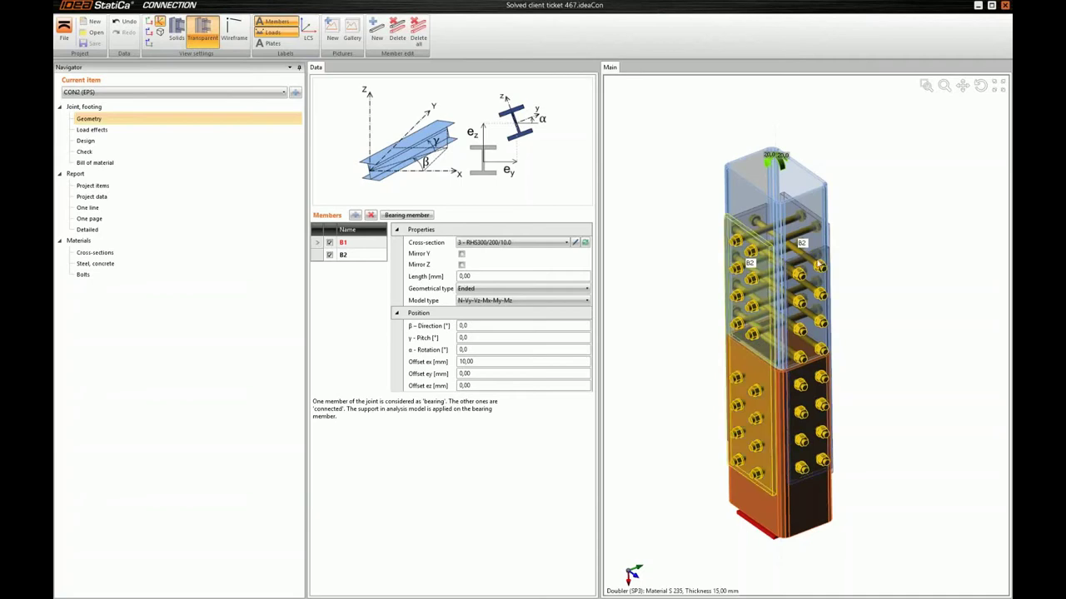
# Step: Examine the bolts and doubler plates of the finished splice model in Solved client ticket 467.ideaCon from several angles
pyautogui.click(980, 85)
pyautogui.moveTo(730, 278); pyautogui.dragTo(731, 272)
pyautogui.scroll(2, 771, 293)
pyautogui.scroll(2, 771, 292)
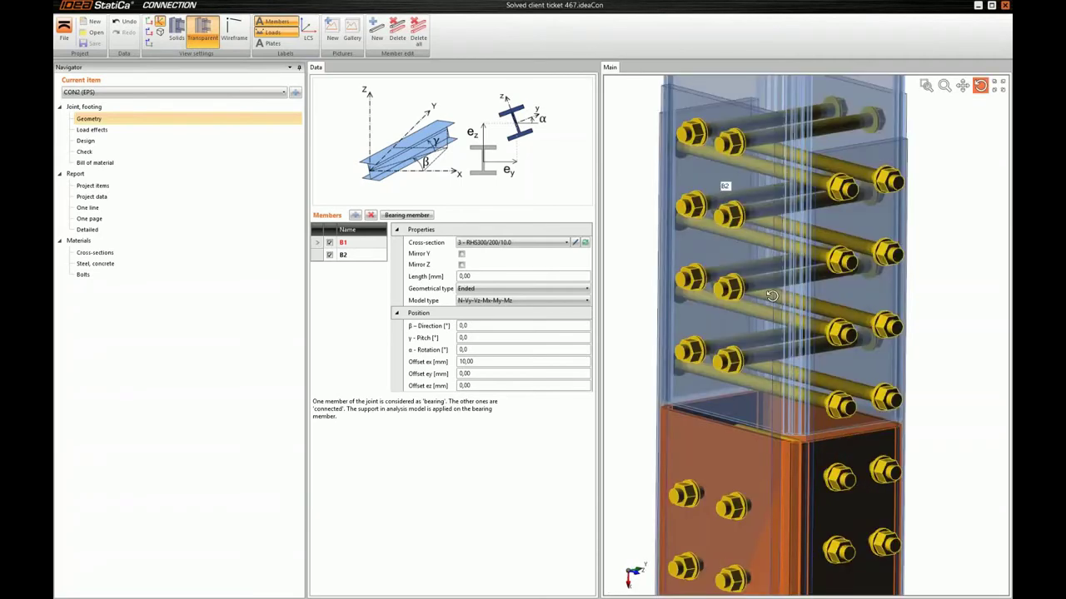
pyautogui.scroll(-3, 772, 296)
pyautogui.scroll(-5, 844, 153)
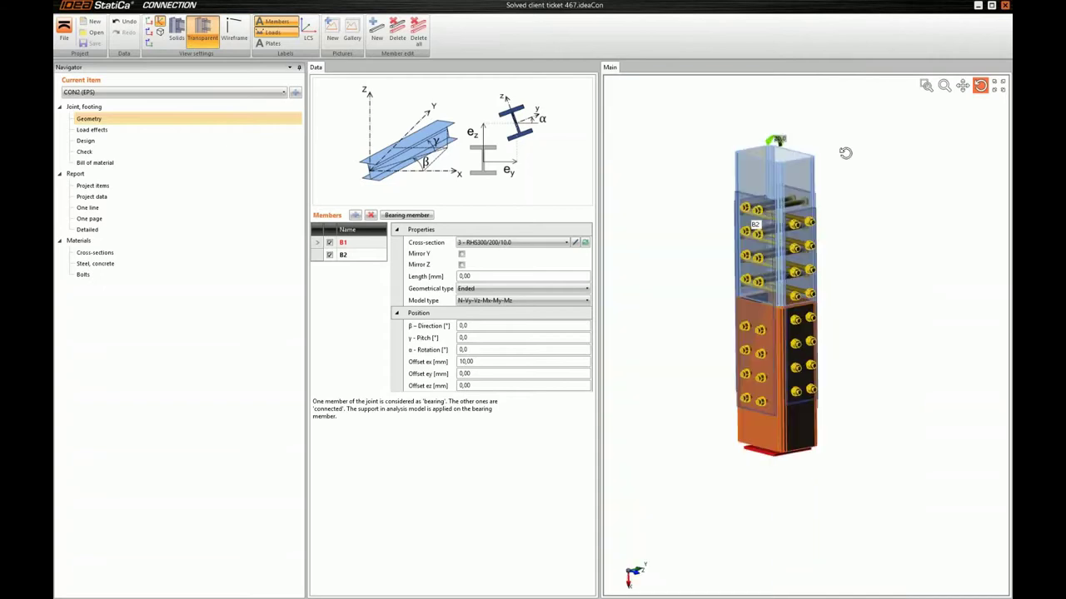
pyautogui.moveTo(840, 211); pyautogui.dragTo(846, 242, button='middle')
# Step: Open the splice's check results and inspect the plastic strain on the deformed, meshed model
pyautogui.click(179, 152)
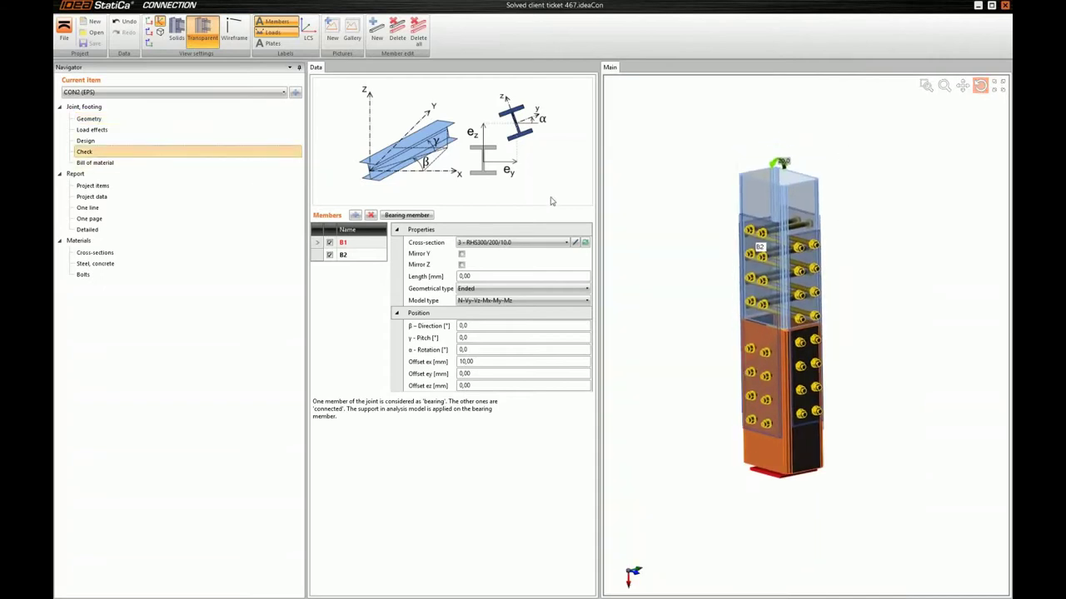
pyautogui.moveTo(759, 204); pyautogui.dragTo(783, 164)
pyautogui.scroll(3, 779, 165)
pyautogui.scroll(-2, 770, 167)
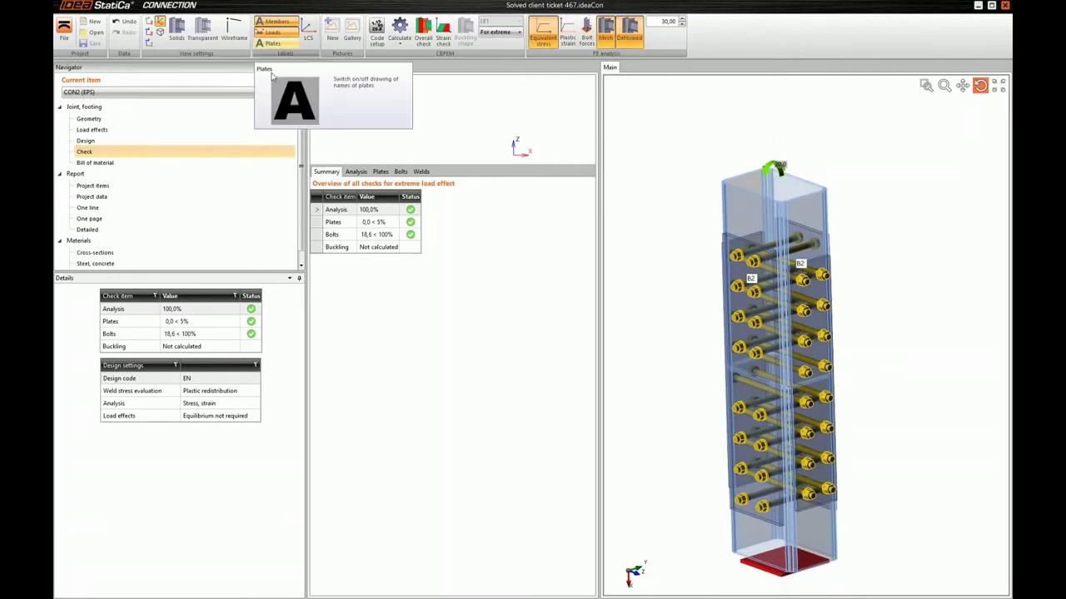
pyautogui.click(572, 40)
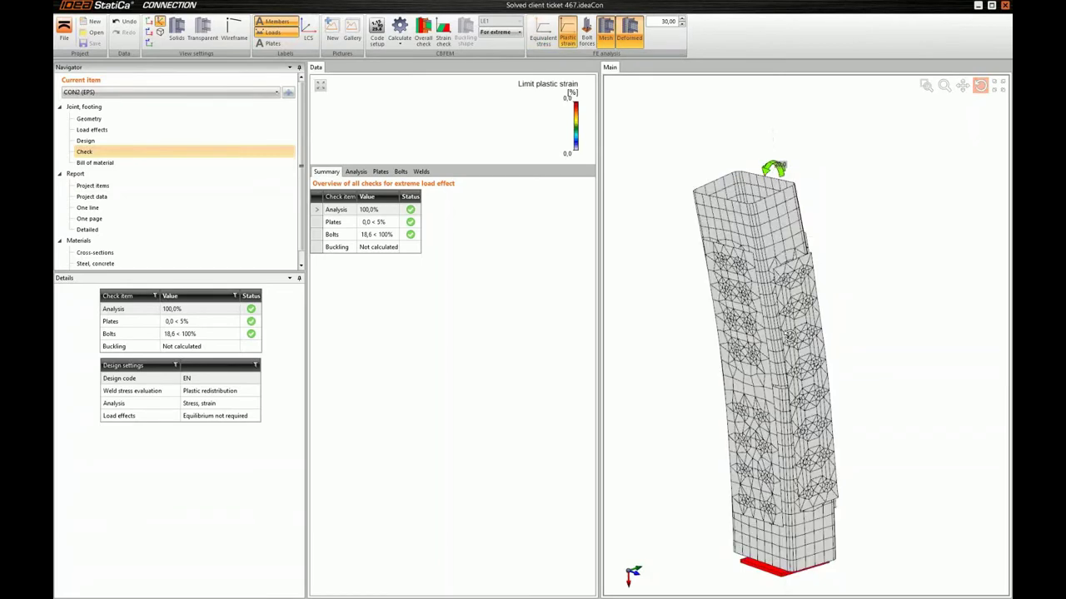
pyautogui.moveTo(791, 332); pyautogui.dragTo(907, 258)
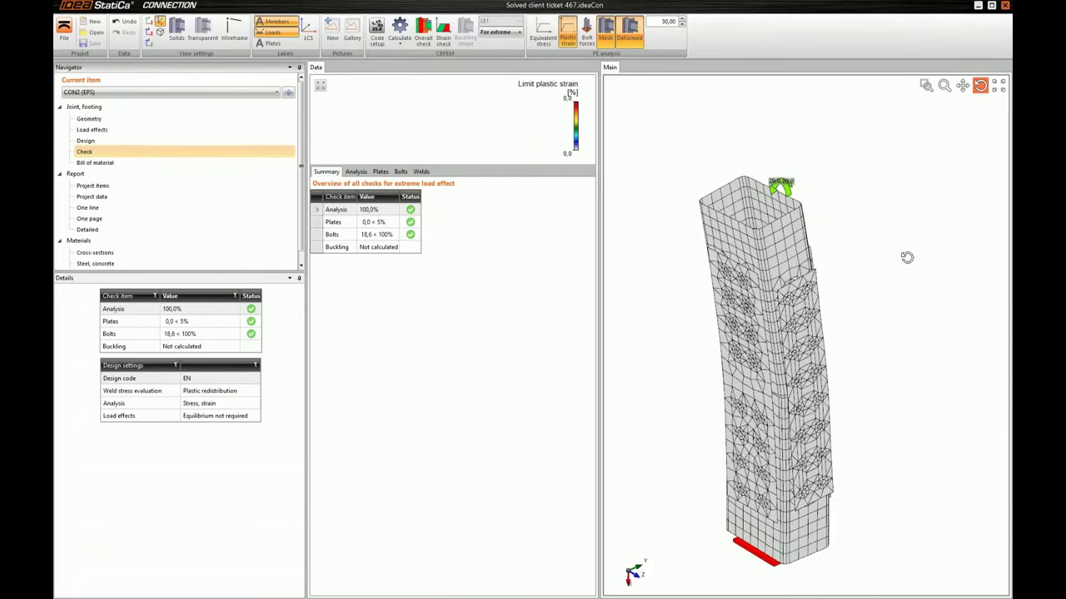